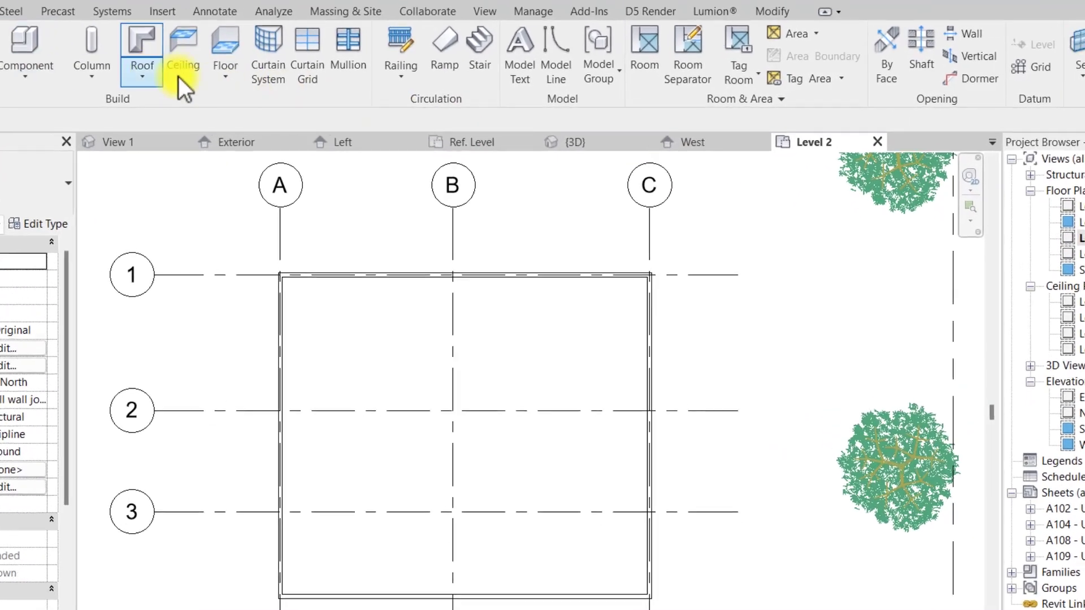
Start a Roof by Footprint on Level 2 and sketch a rectangular boundary along the parapet walls' inner faces, 10776 by 9376 mm.
click(259, 72)
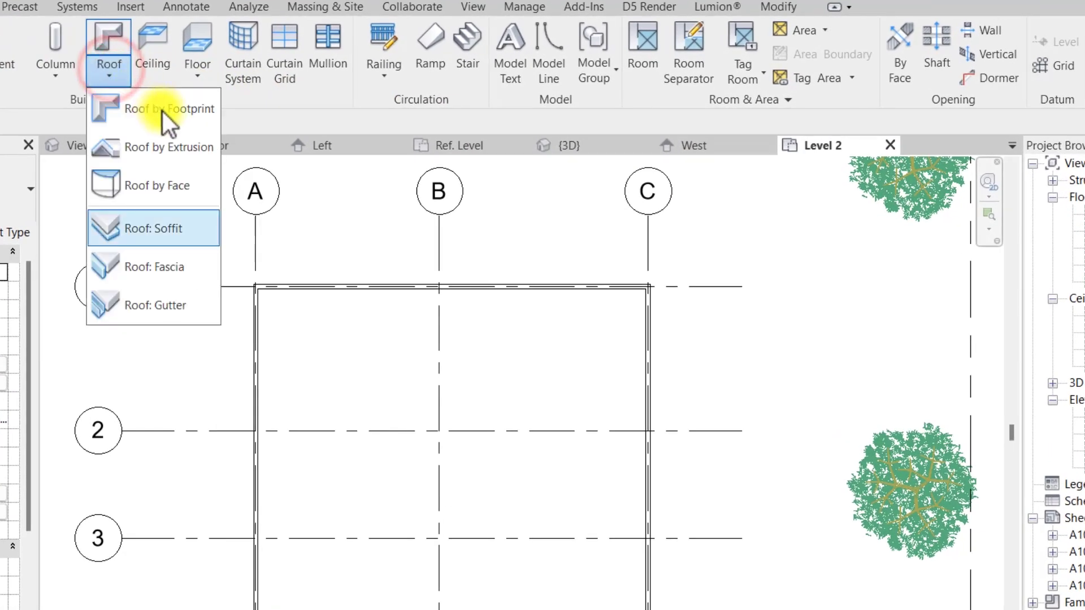
click(163, 111)
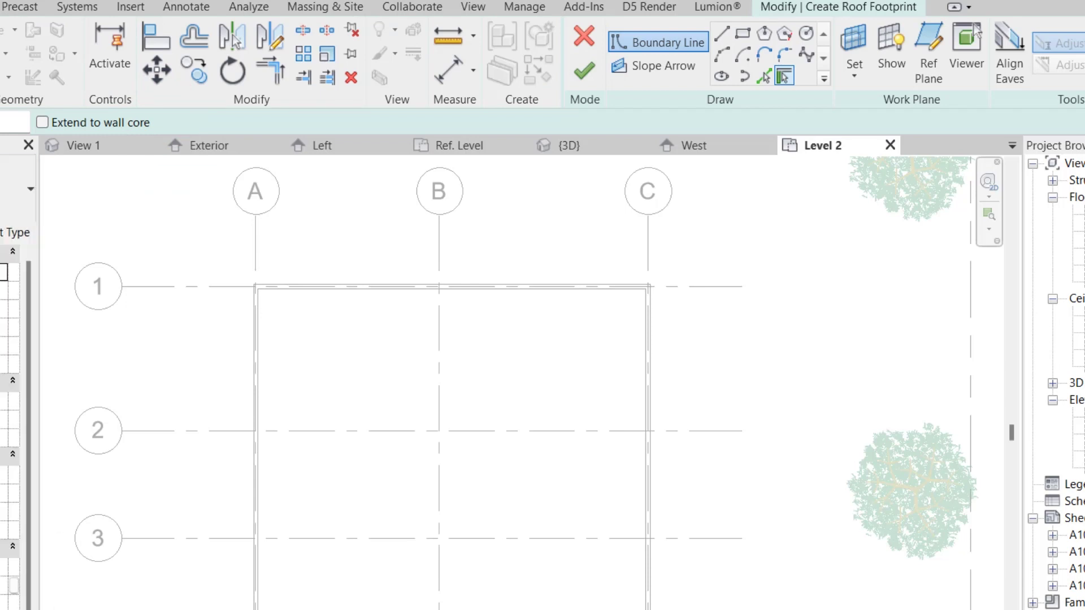
click(742, 34)
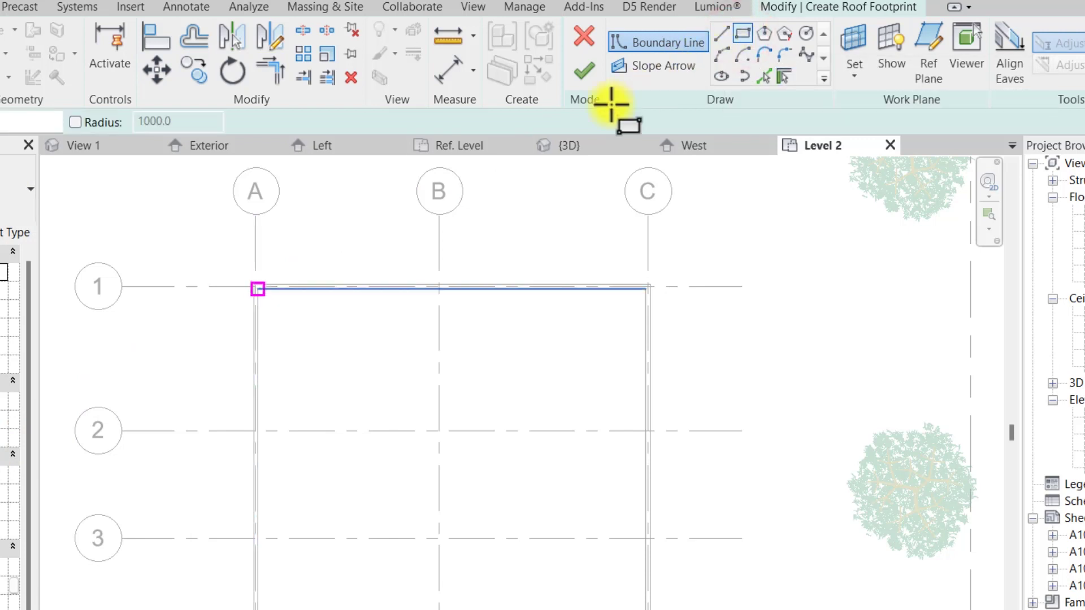
click(258, 289)
click(646, 609)
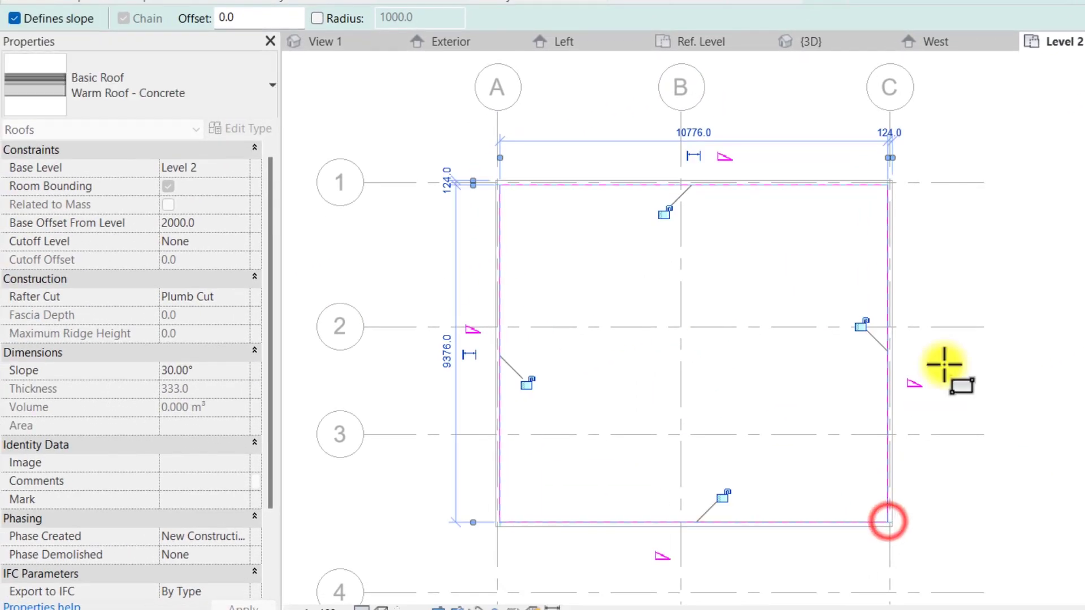
key(Escape)
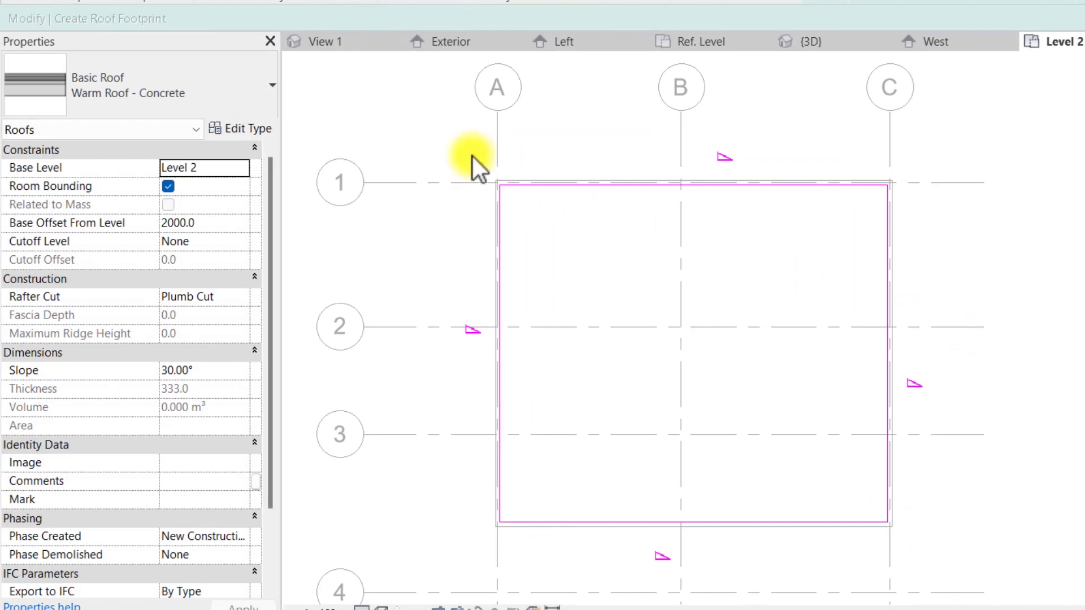
Turn off Defines Slope for all four lines of the roof boundary.
mouse_move(453, 146)
mouse_down()
mouse_move(852, 455)
mouse_move(989, 599)
mouse_move(994, 573)
mouse_up()
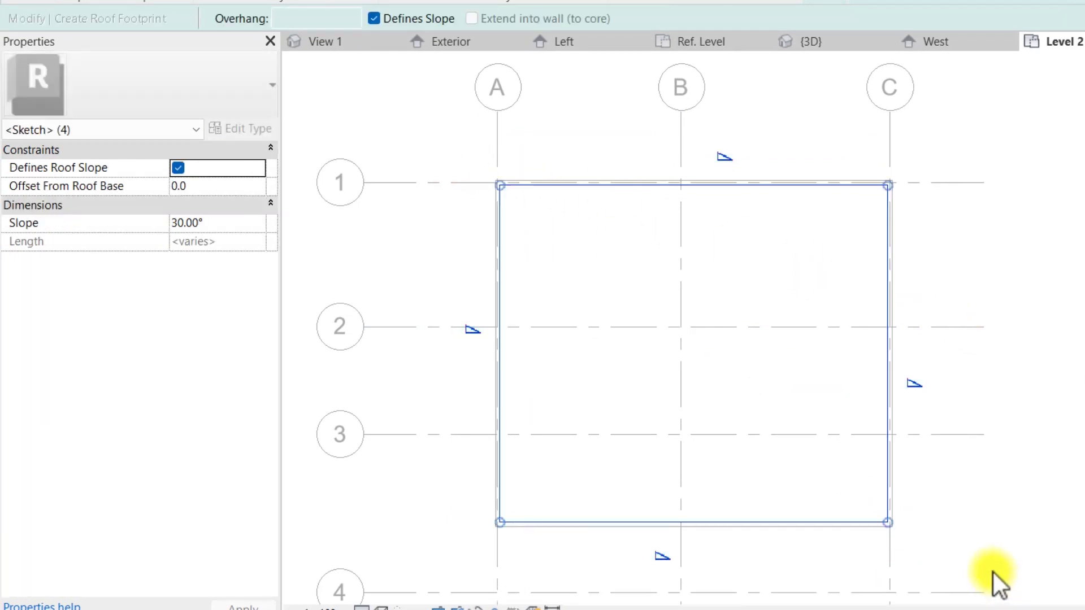
click(374, 18)
click(562, 135)
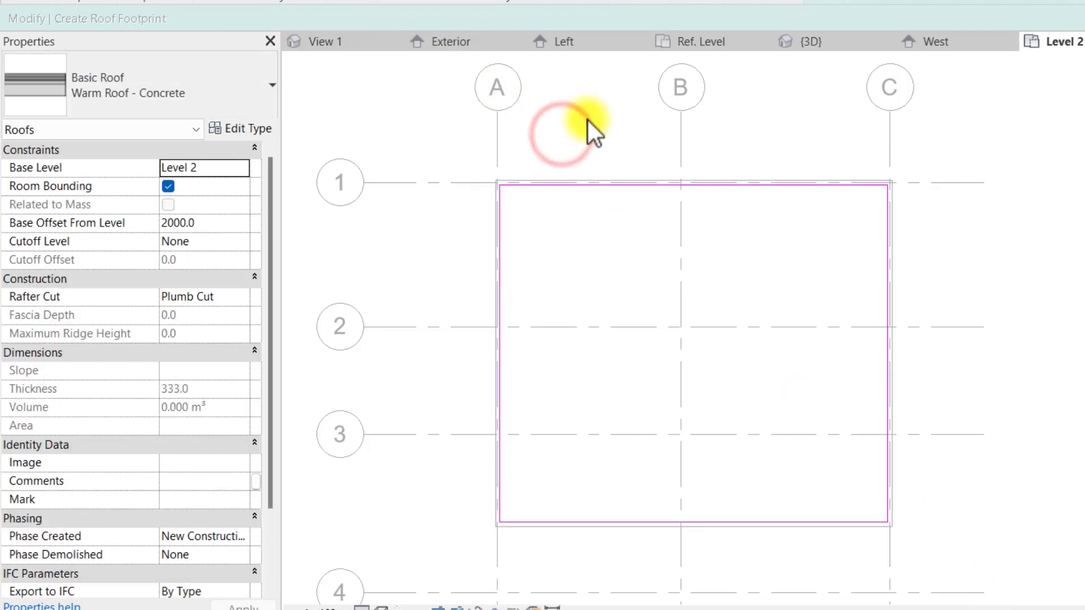
middle_drag(563, 135, 598, 112)
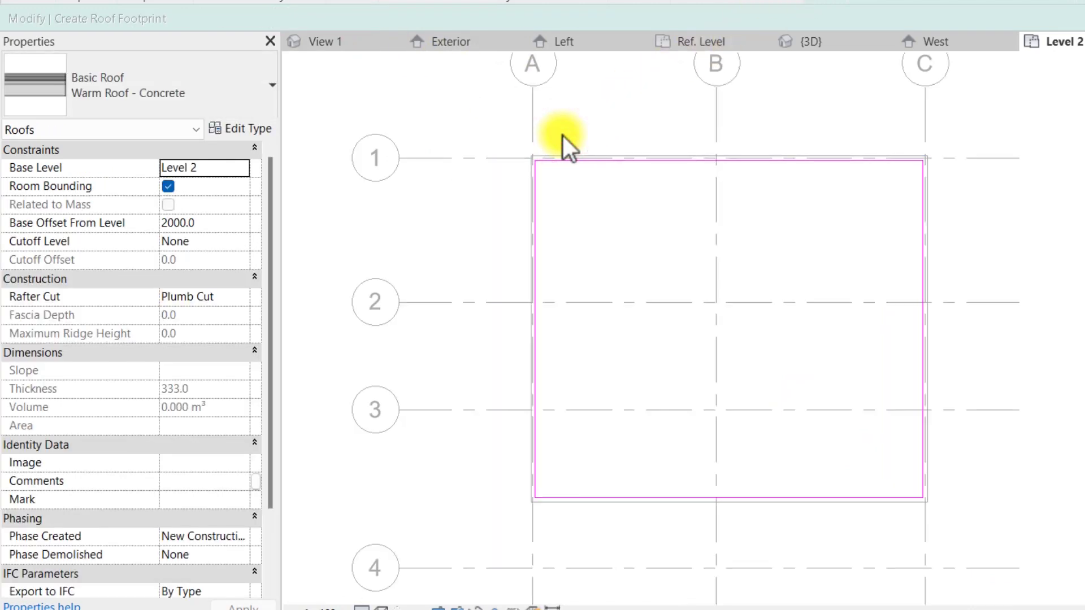
Set the roof's base offset from Level 2 to 0, finish the footprint and show the flat roof in 3D.
click(221, 229)
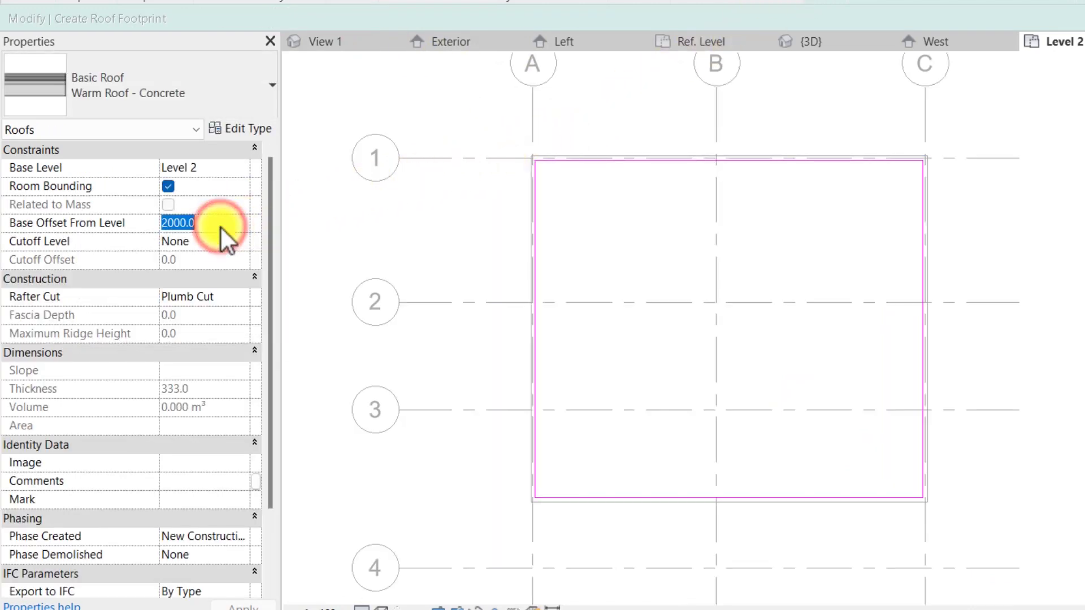
text(0)
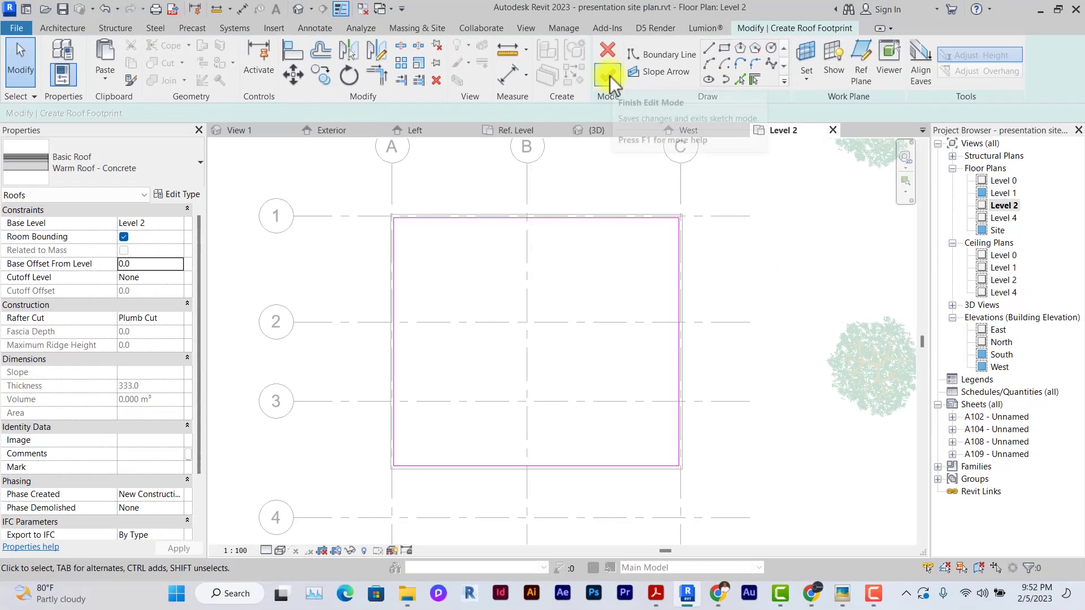
click(609, 77)
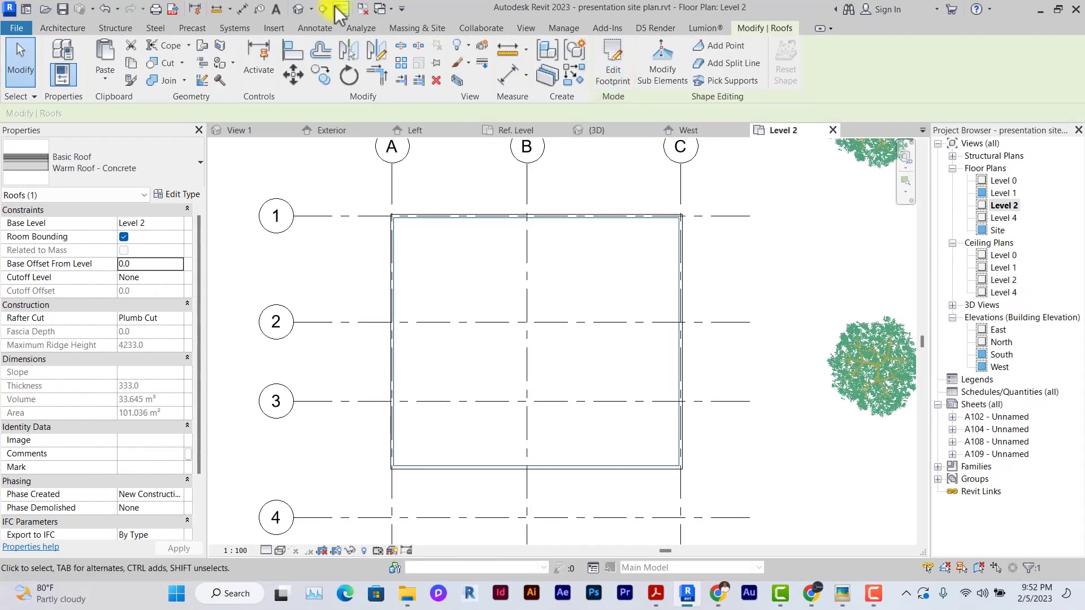
click(298, 9)
scroll(476, 266, down, 2)
key(z)
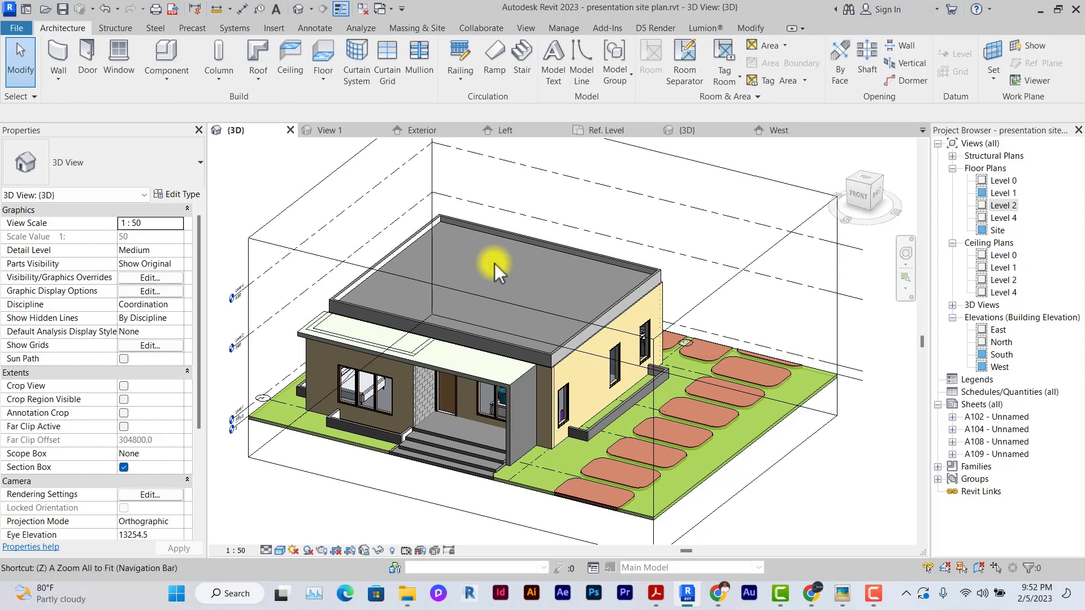
key(a)
In the Level 2 plan, add two diagonal split lines to the roof connecting its opposite corners.
double_click(1003, 205)
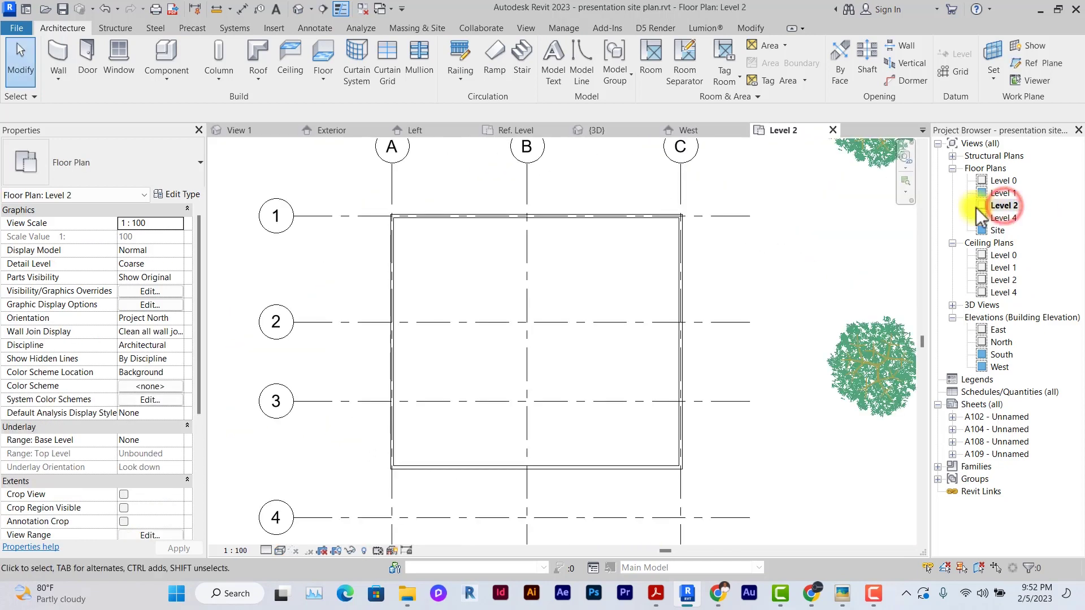
click(645, 221)
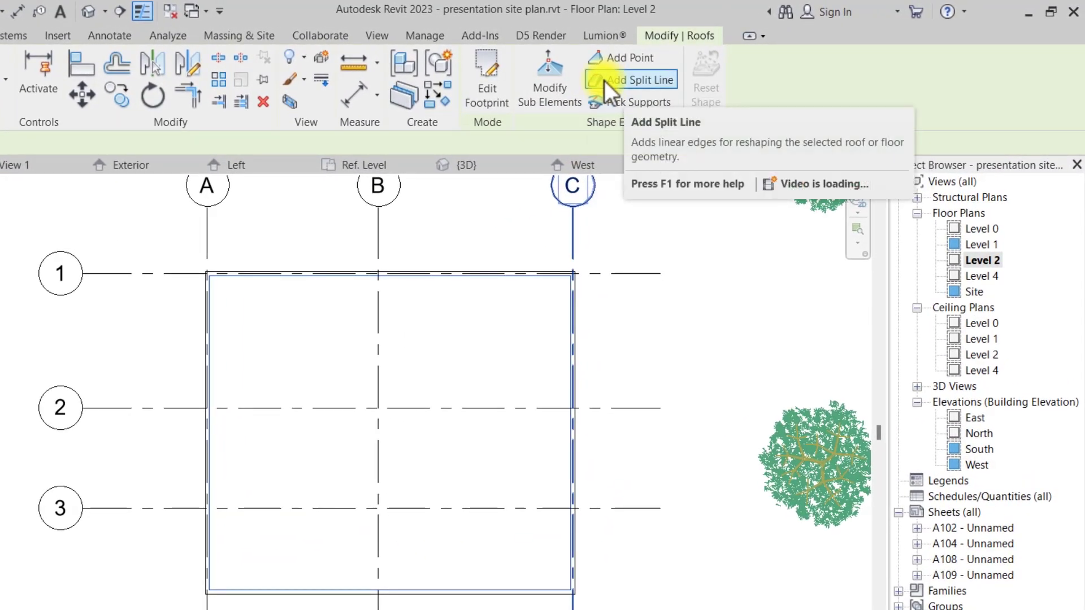
click(622, 81)
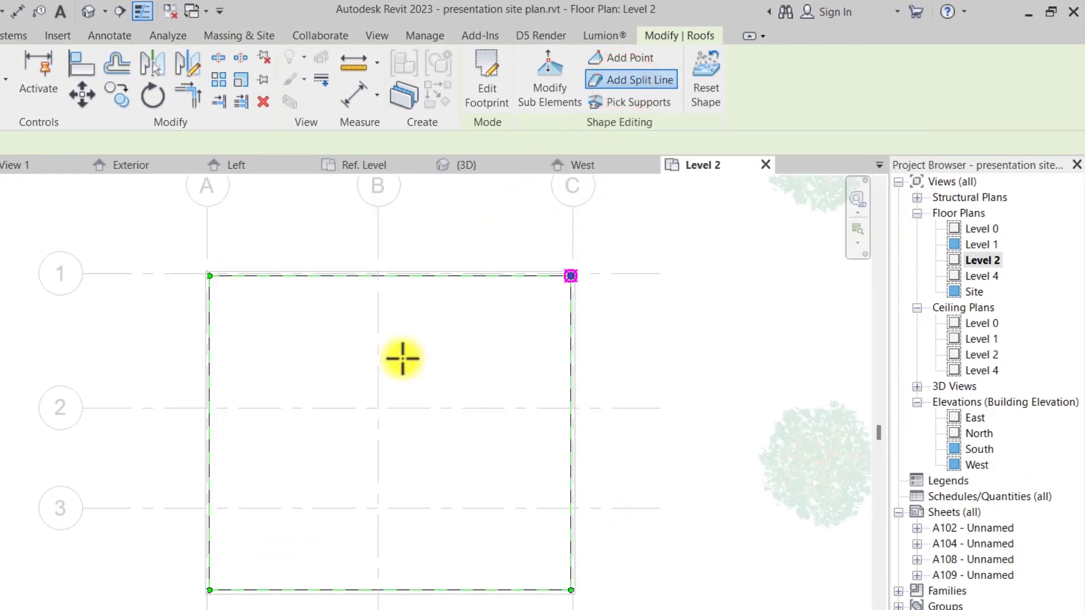
click(217, 589)
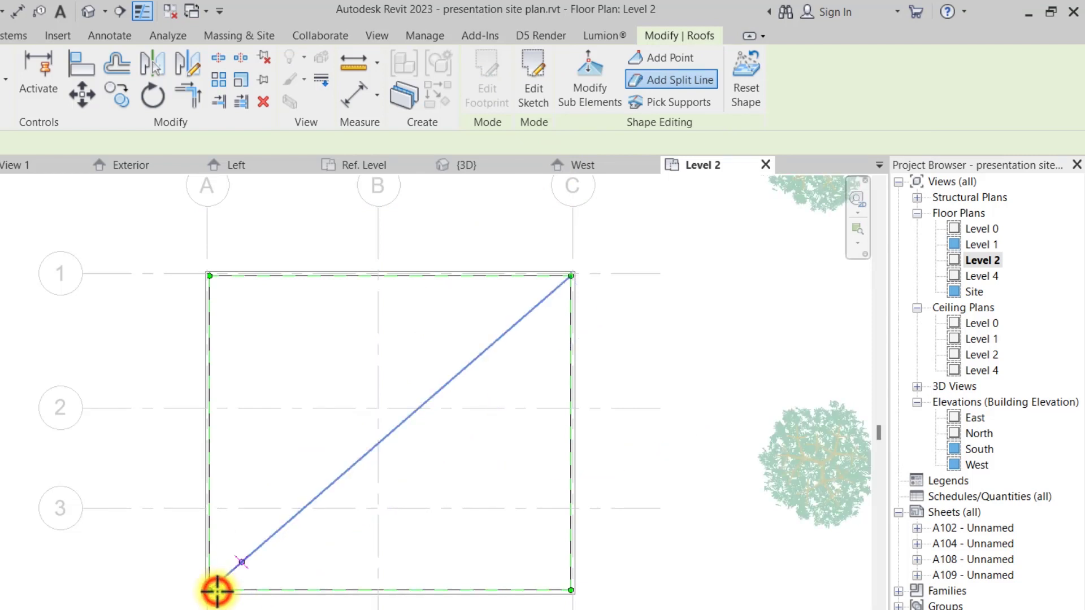
click(690, 78)
click(209, 276)
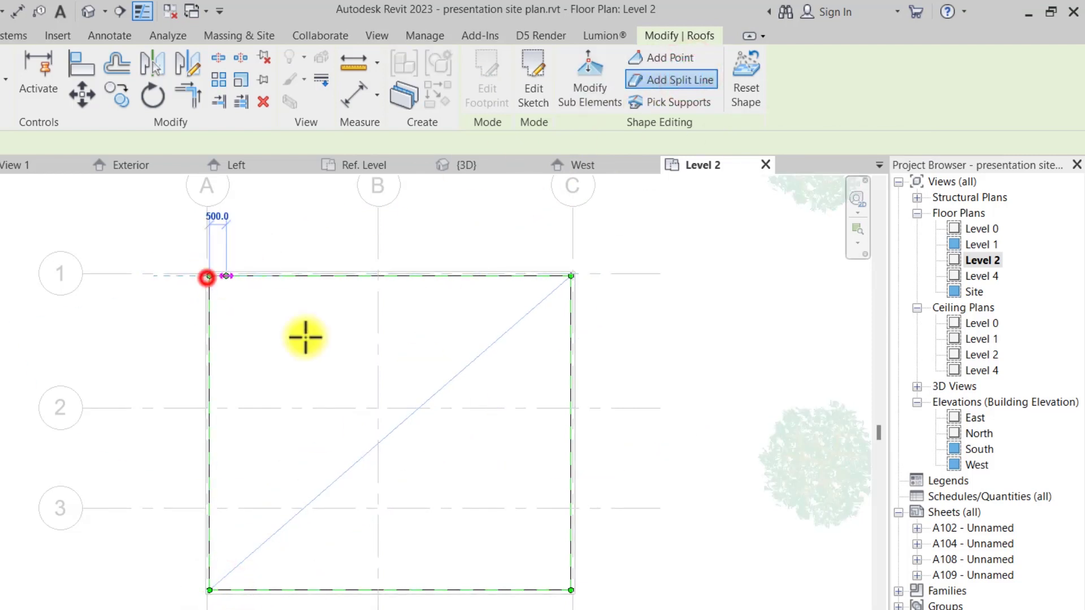
click(570, 590)
key(Escape)
key(Escape)
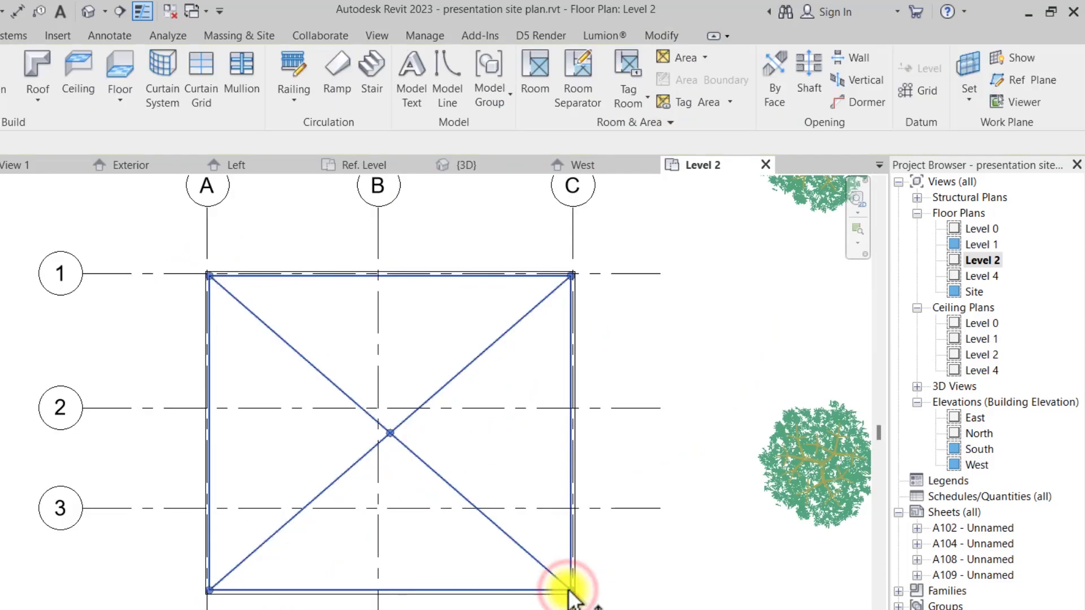
In the 3D view, set the elevation of the roof point where the diagonal split lines cross to -100.
click(88, 11)
scroll(424, 354, up, 3)
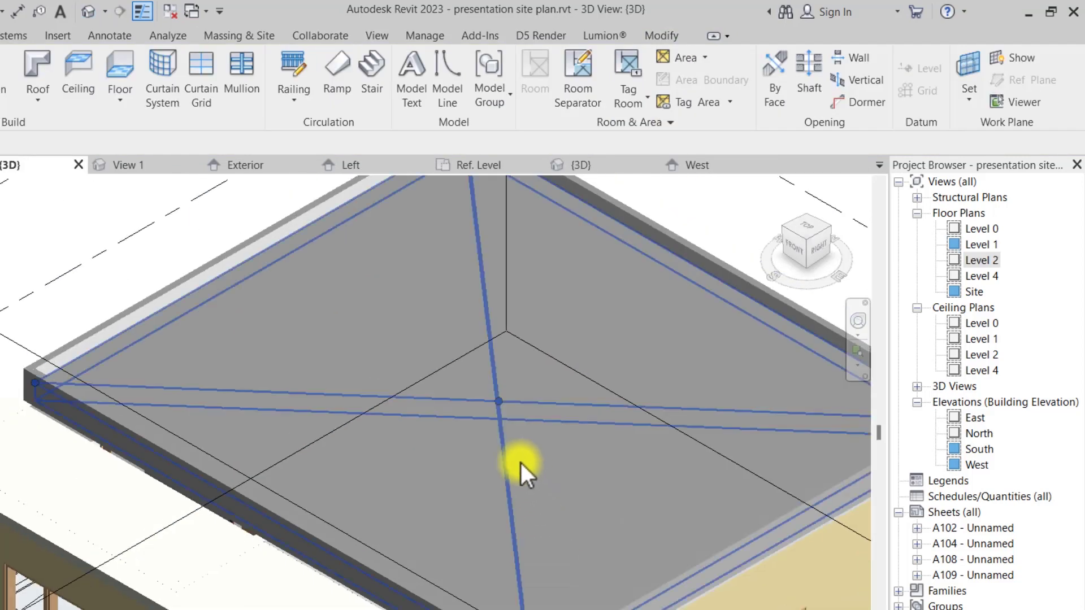
click(498, 401)
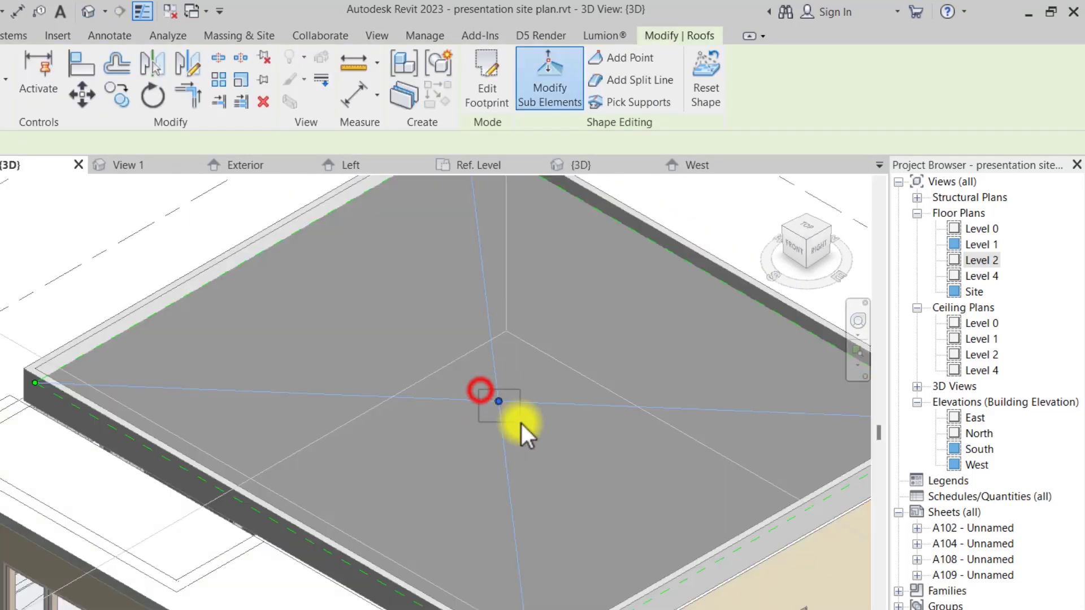
click(512, 395)
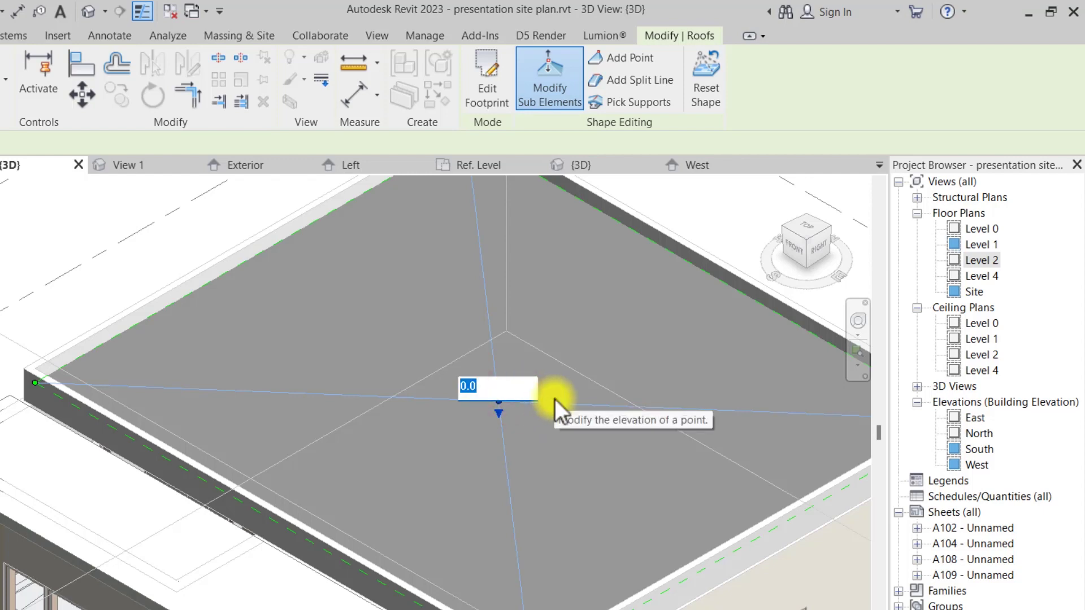
key(BackSpace)
text(-100)
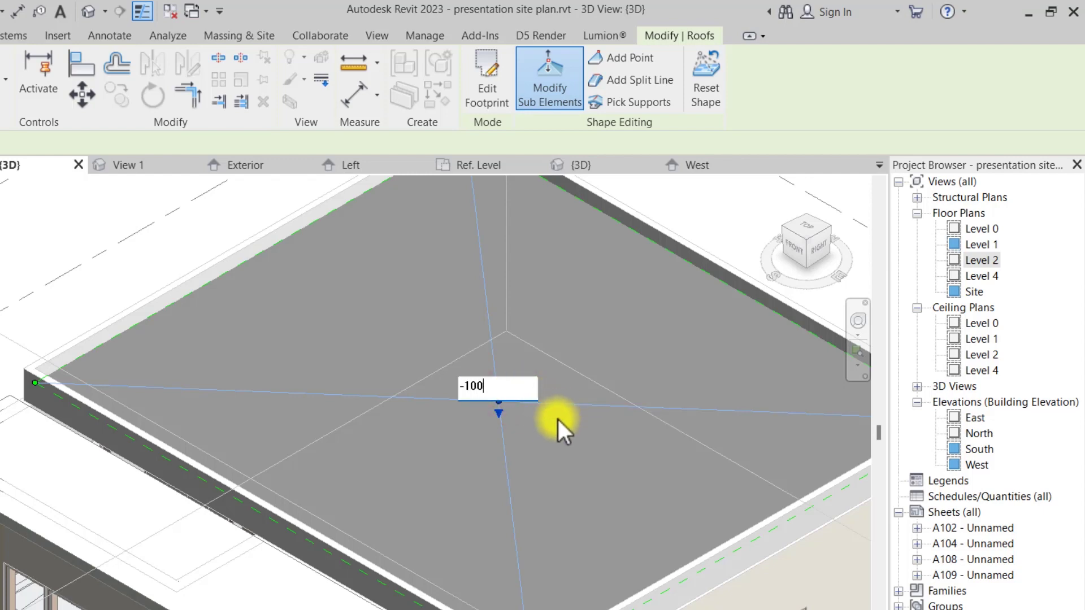
click(562, 443)
key(Escape)
key(Escape)
scroll(561, 443, up, 5)
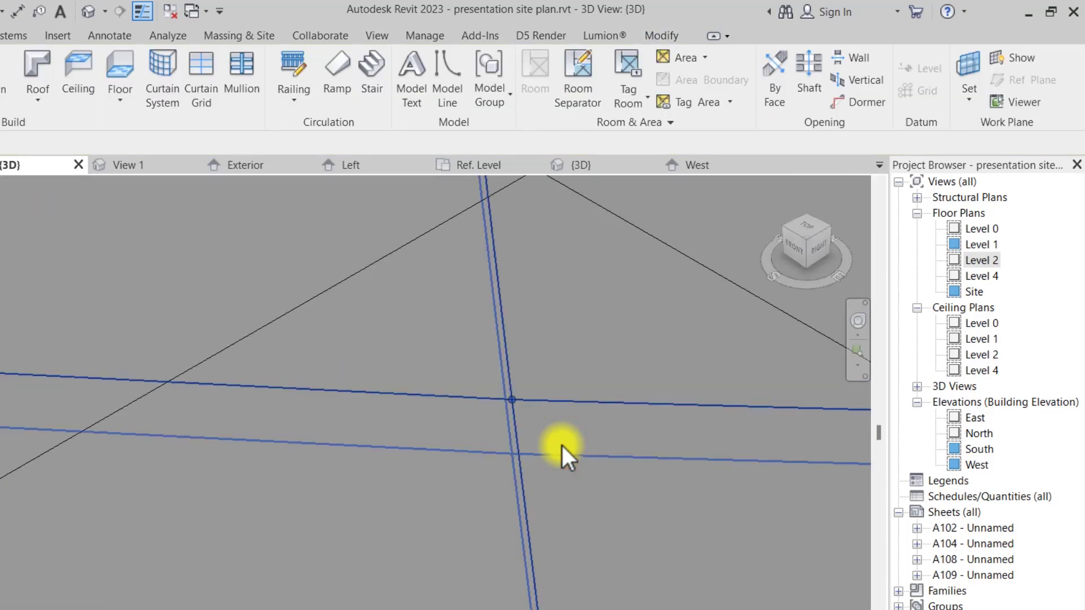
scroll(561, 443, down, 7)
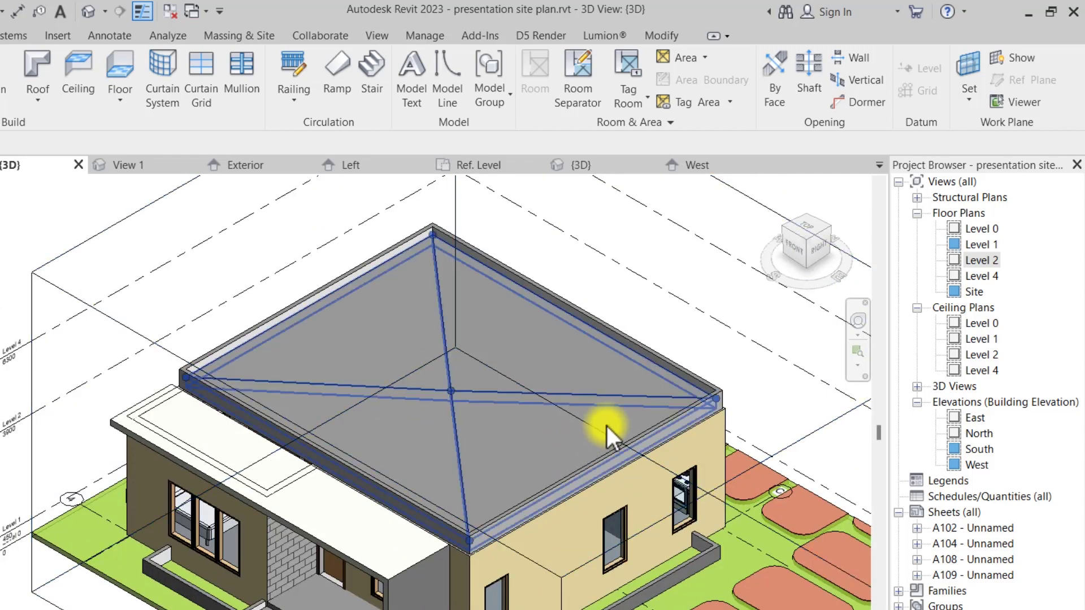
In the Level 2 plan, cut a rectangular vertical opening about 406 by 354 mm around the roof's central low point and show it in 3D.
double_click(972, 261)
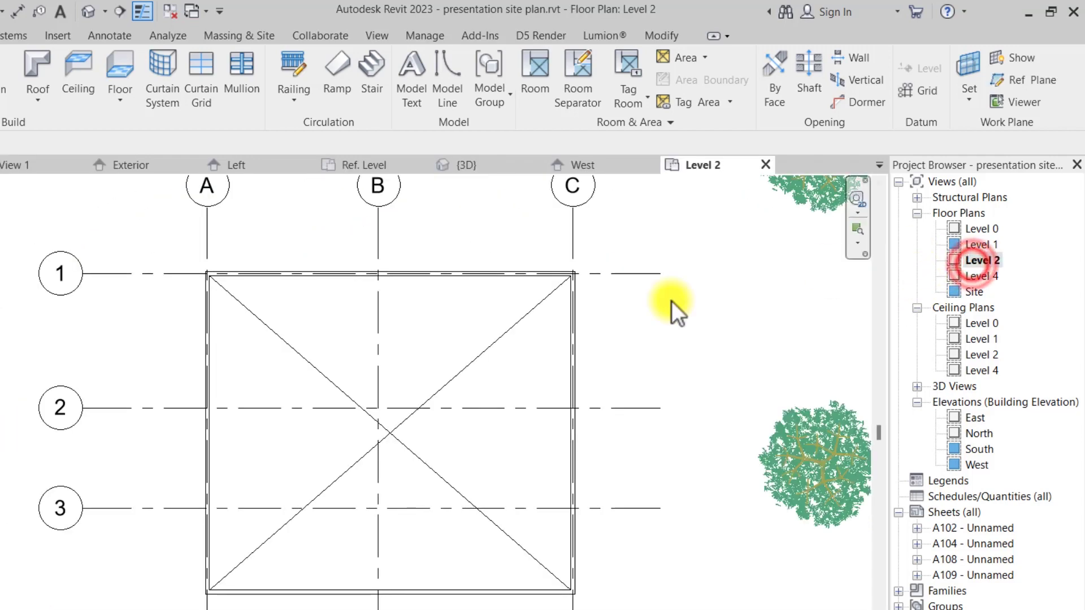
click(406, 439)
key(Escape)
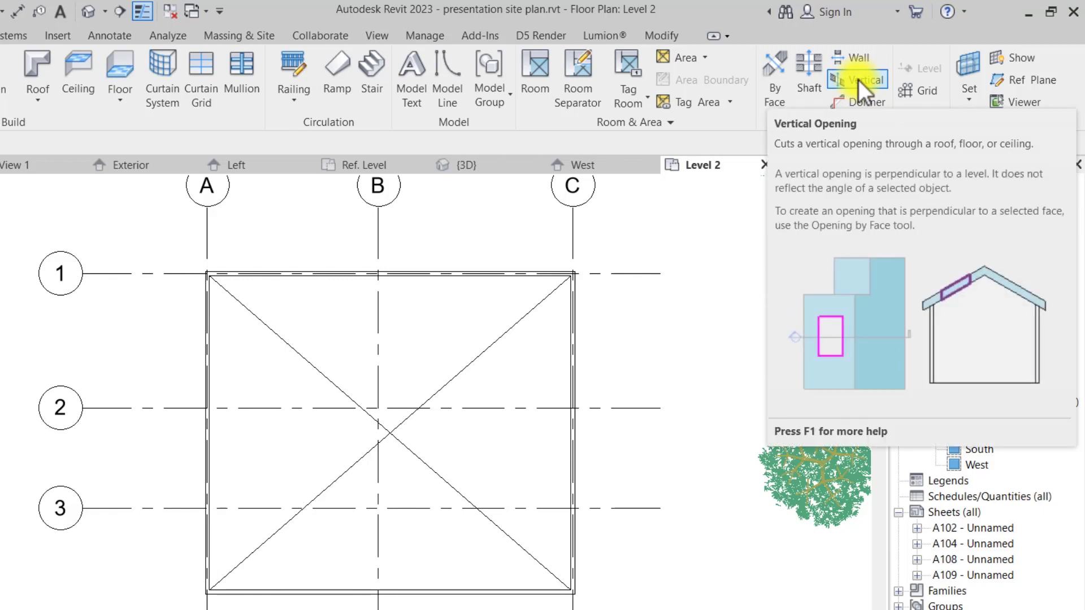
click(859, 80)
click(534, 61)
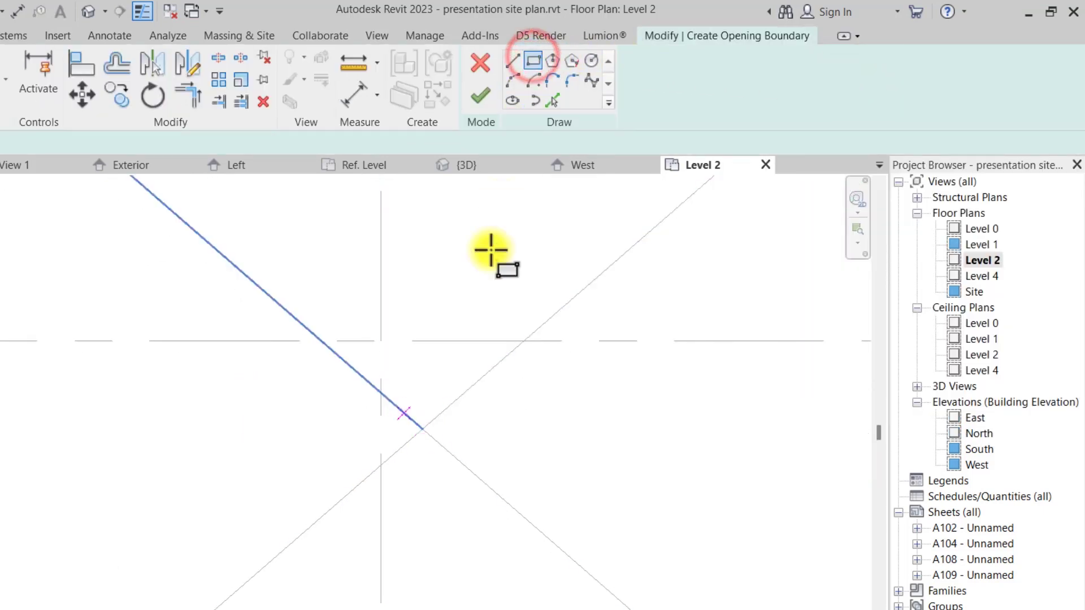
click(399, 408)
scroll(448, 444, up, 5)
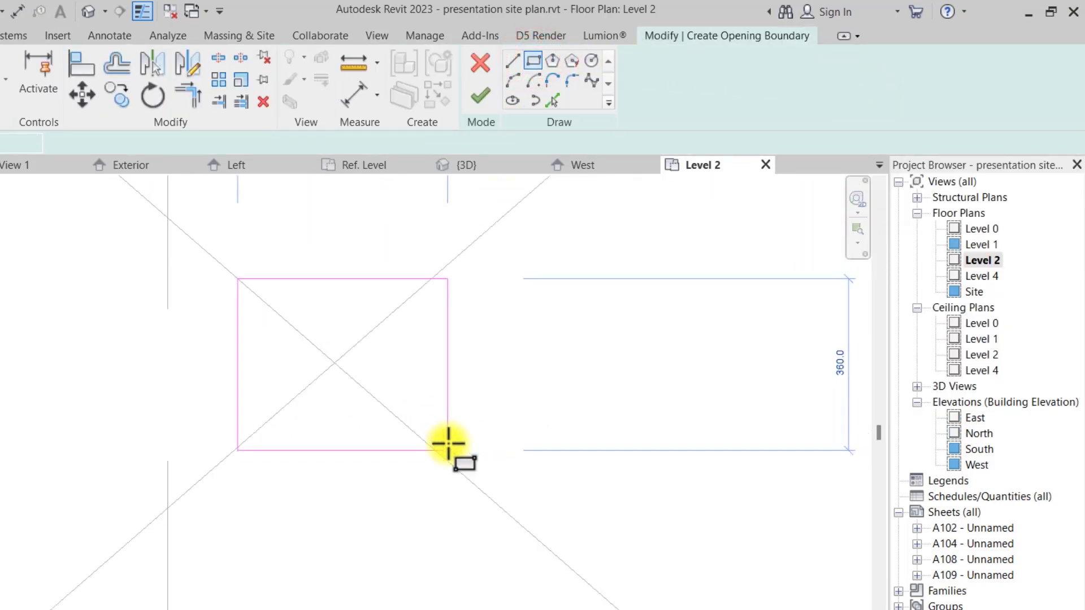
click(448, 443)
click(481, 98)
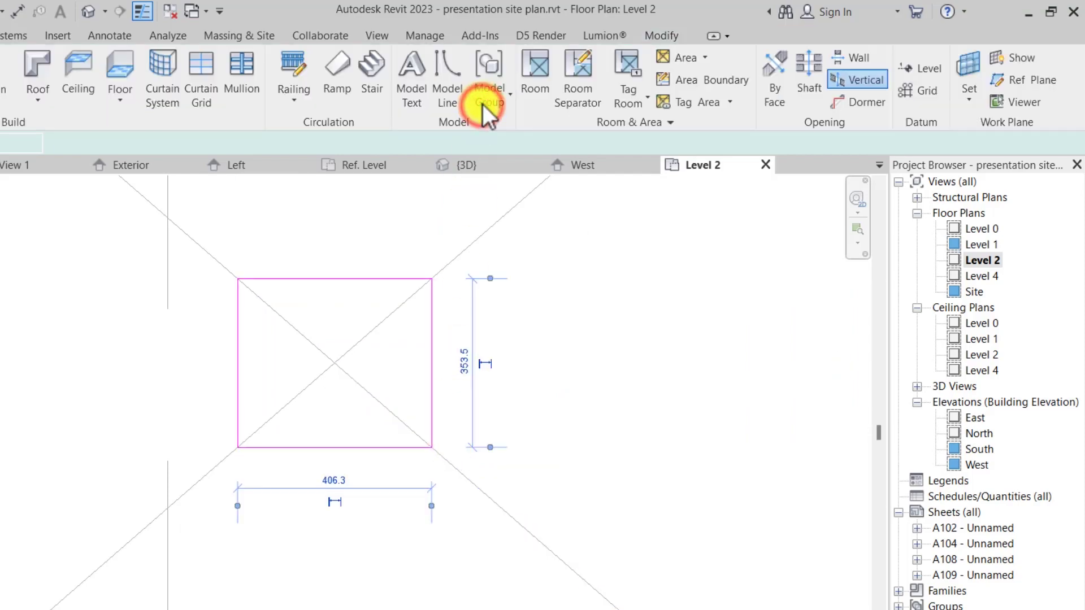
click(89, 13)
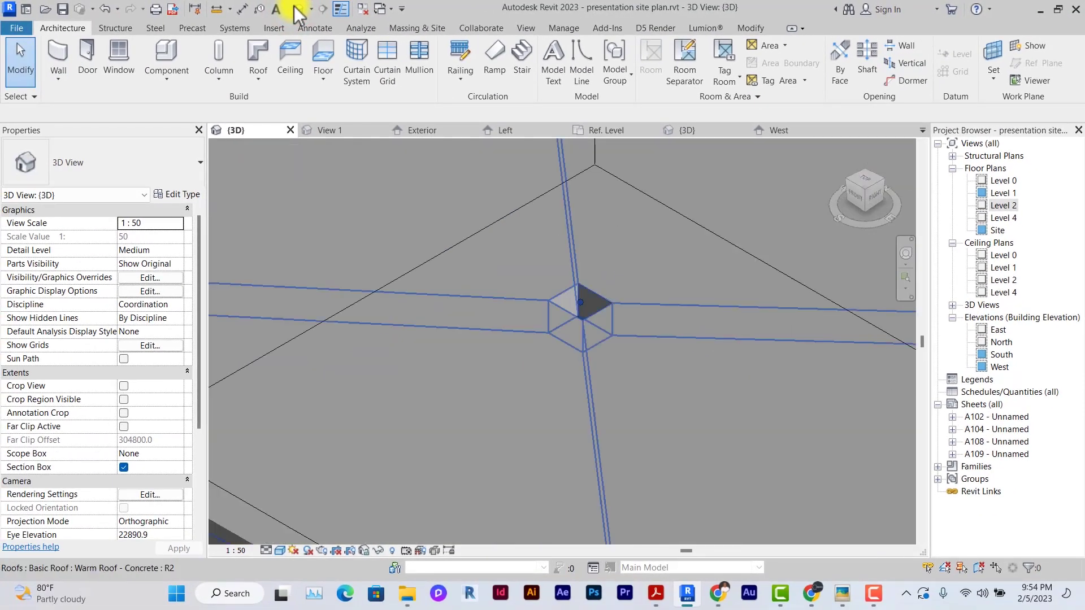
scroll(551, 293, down, 5)
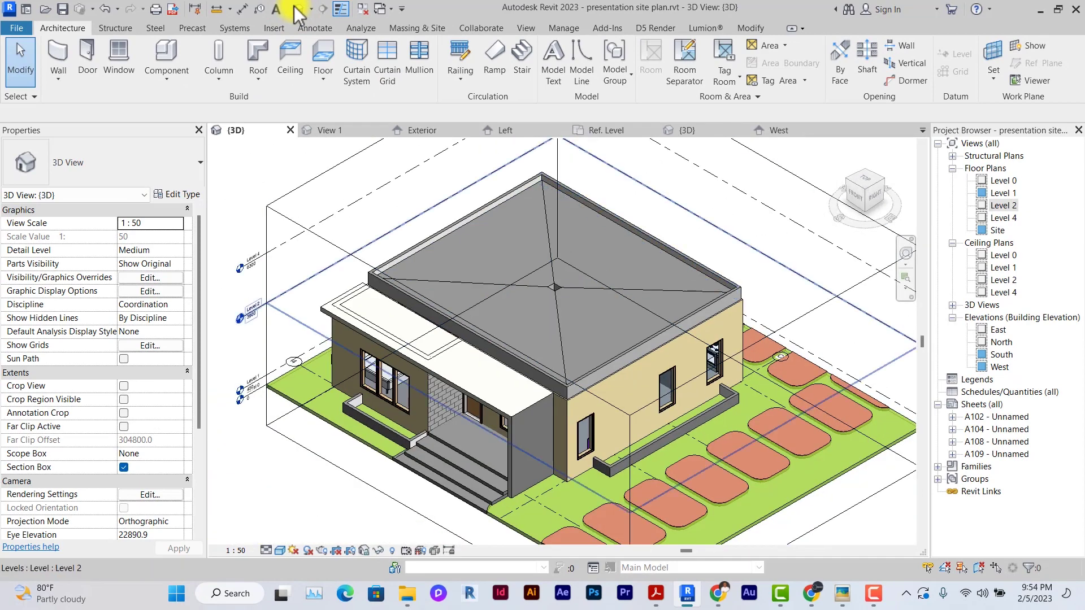
Open the South elevation and select the parapet wall above Level 2 to check its height.
scroll(225, 392, up, 1)
middle_drag(225, 392, 223, 419)
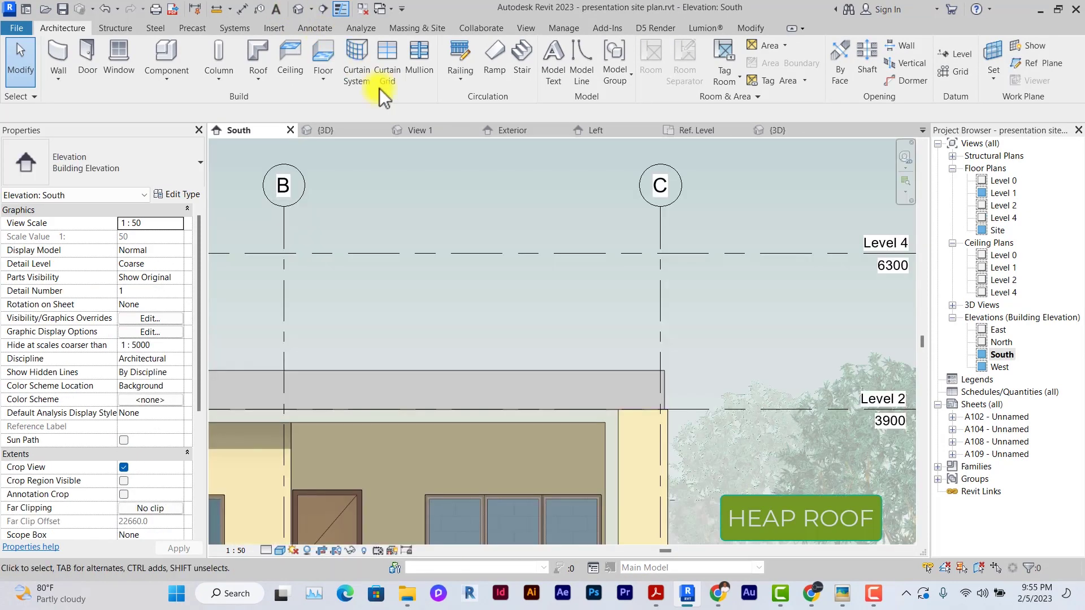
click(670, 377)
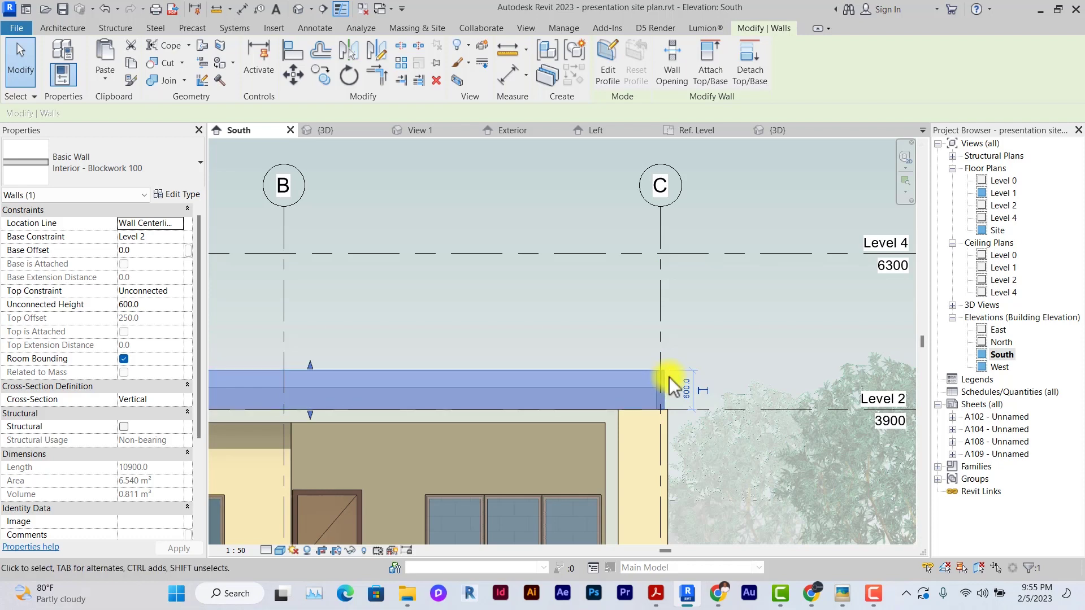
Start a roof by footprint in the Level 2 plan with a rectangular boundary offset by 600.
double_click(1003, 206)
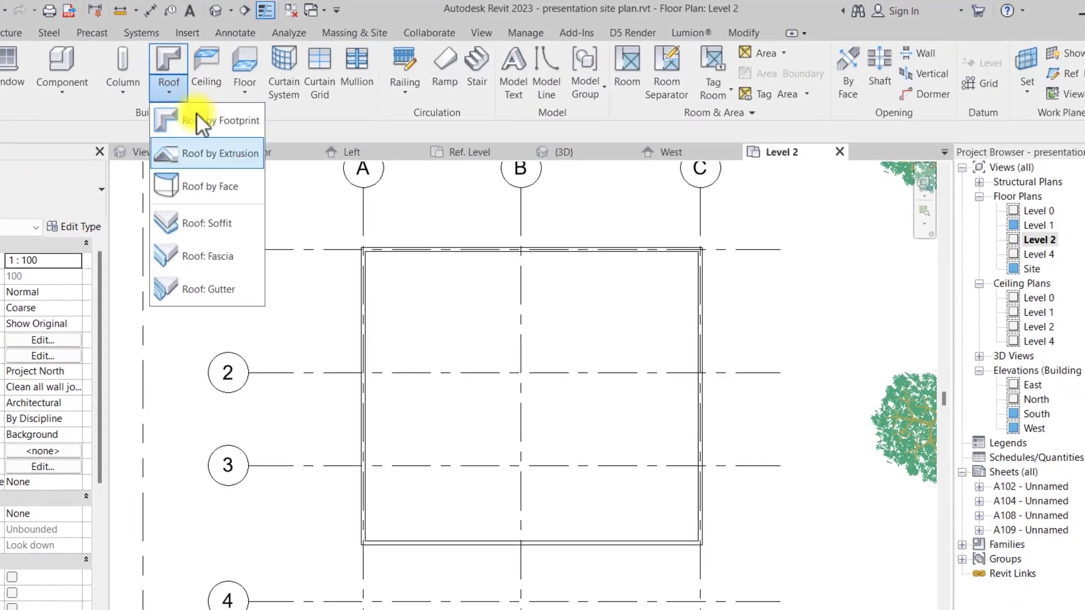
click(295, 105)
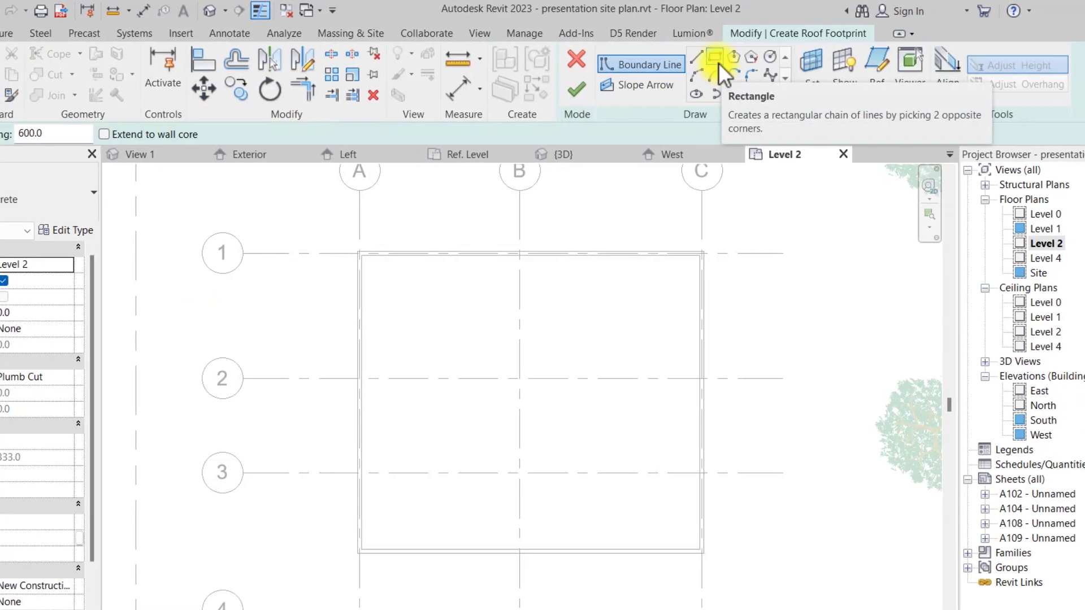
click(713, 57)
click(215, 135)
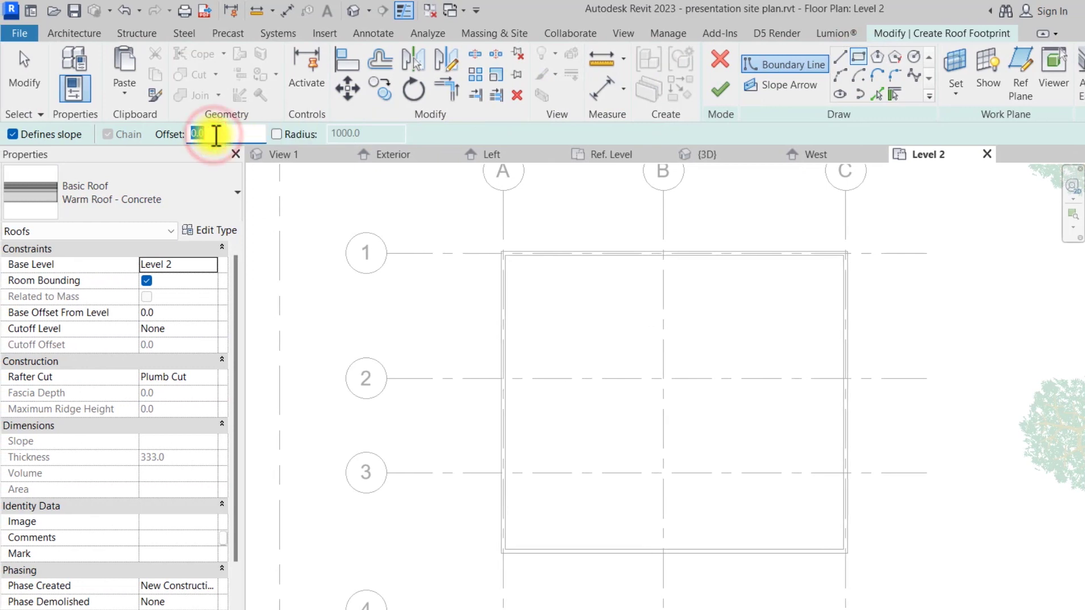
text(600)
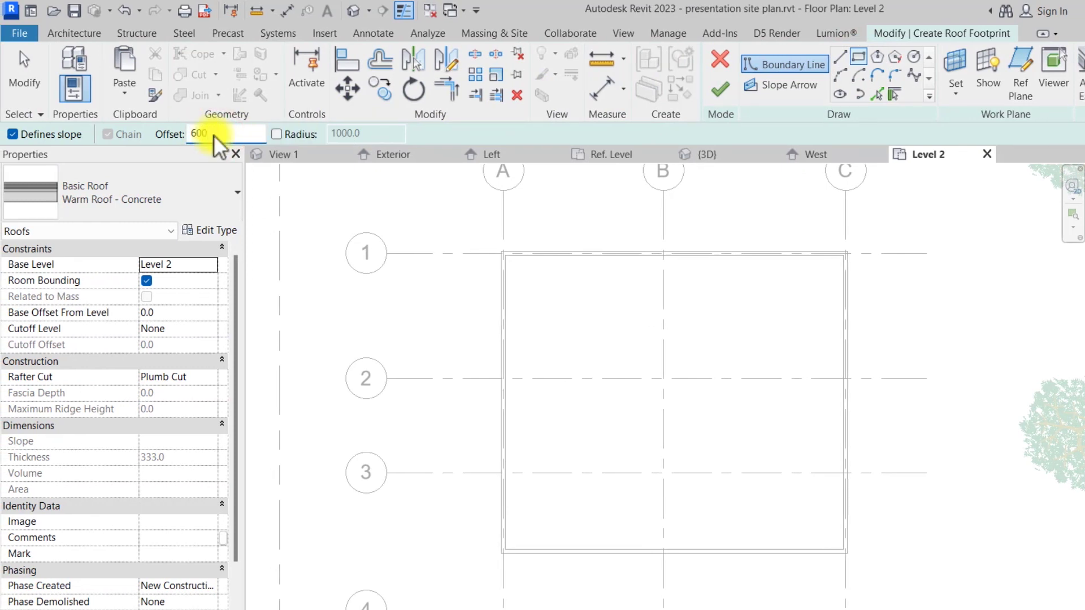
Set the roof type to Generic - 250mm and its base offset from level to 600.
click(146, 195)
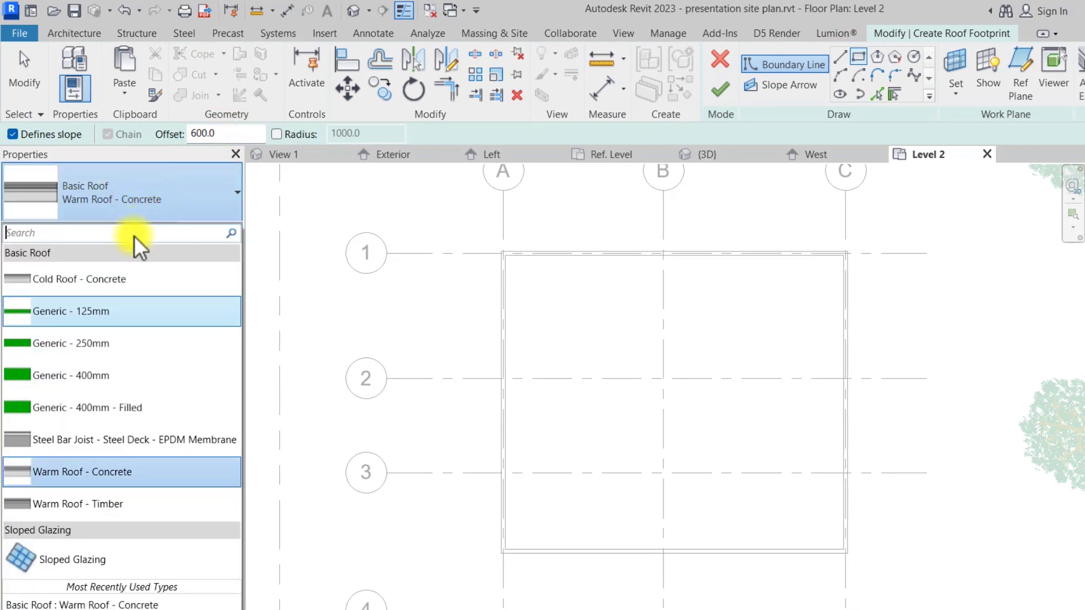
click(107, 345)
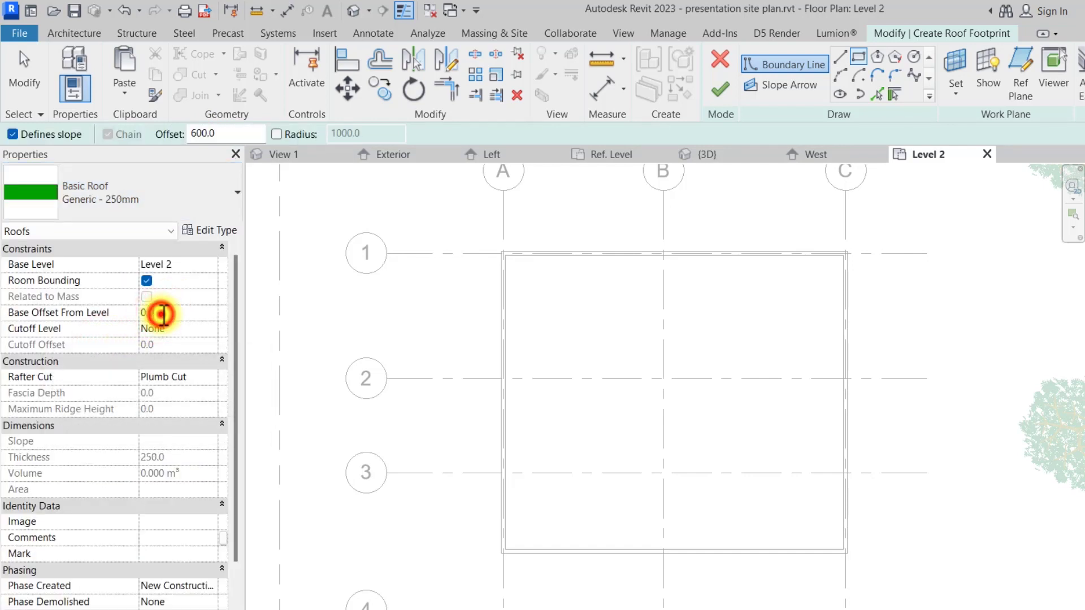
text(600)
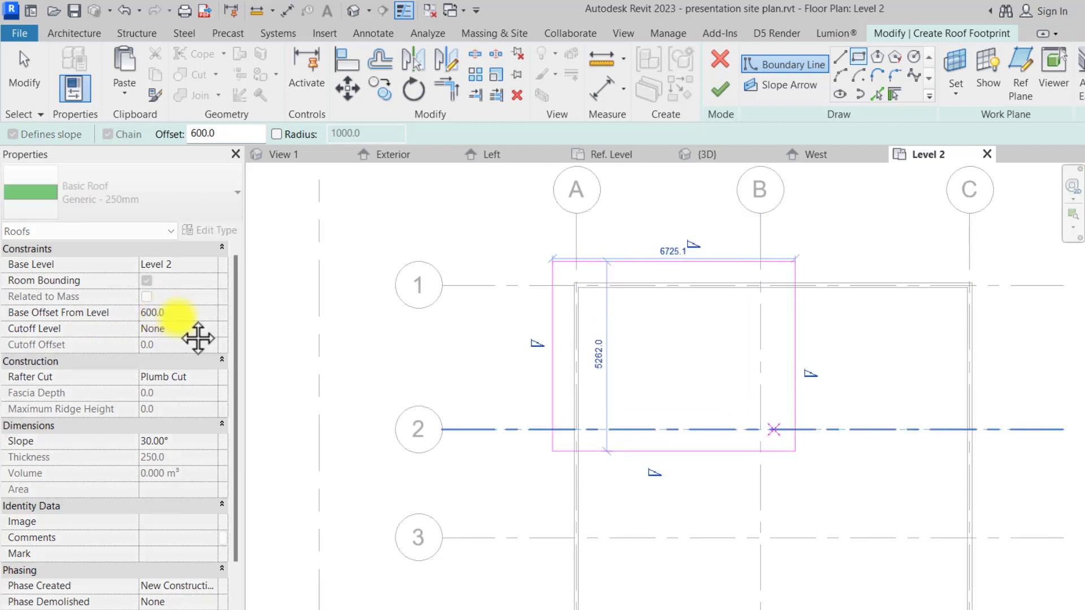
Sketch the rectangular roof boundary around the outer walls, about 12224 by 10824 mm.
click(840, 458)
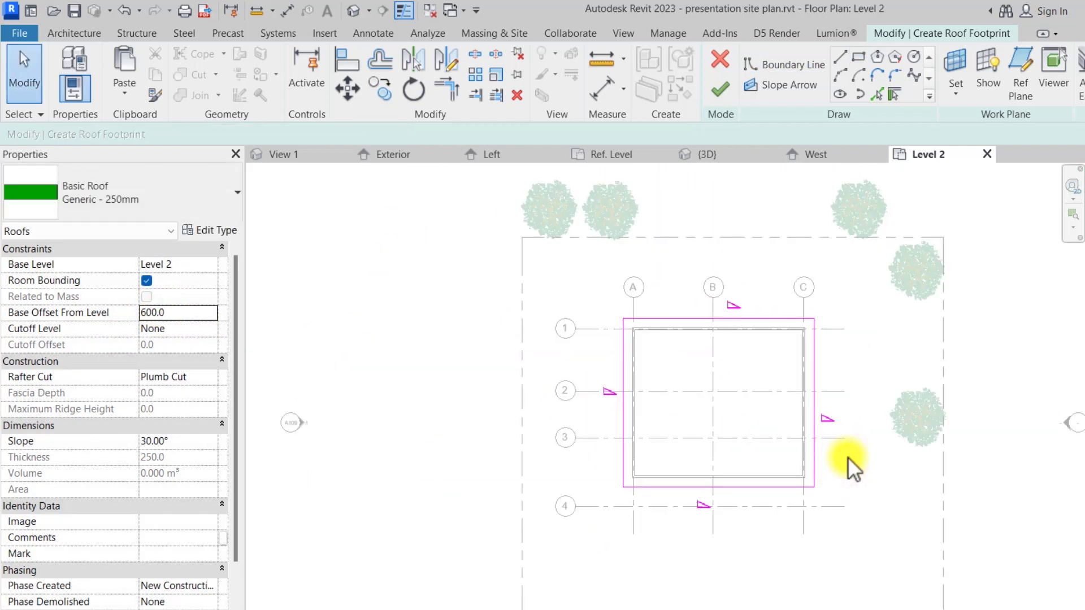
click(739, 493)
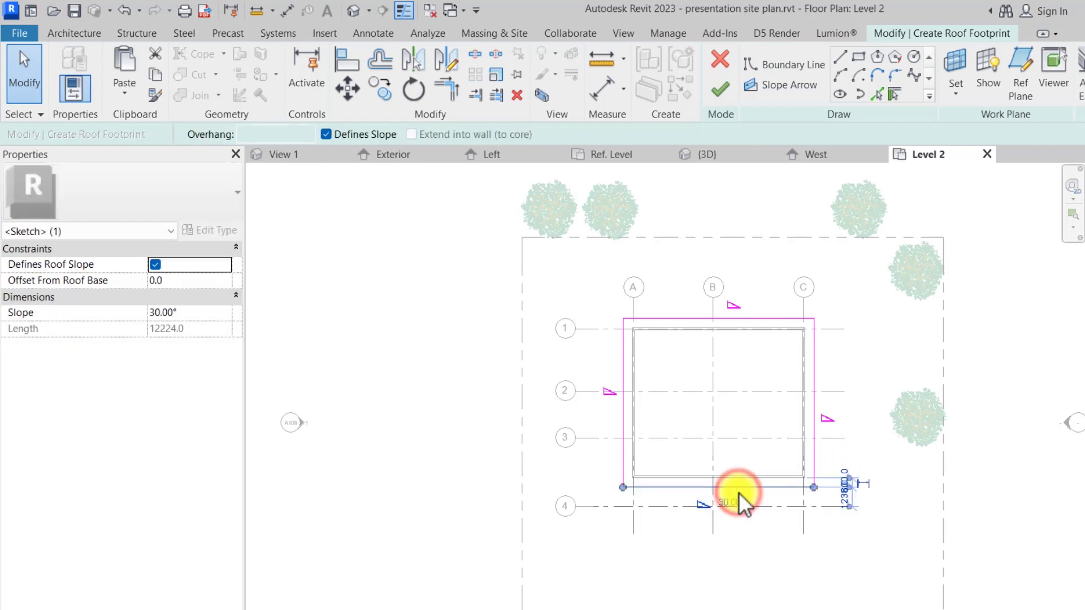
key(Escape)
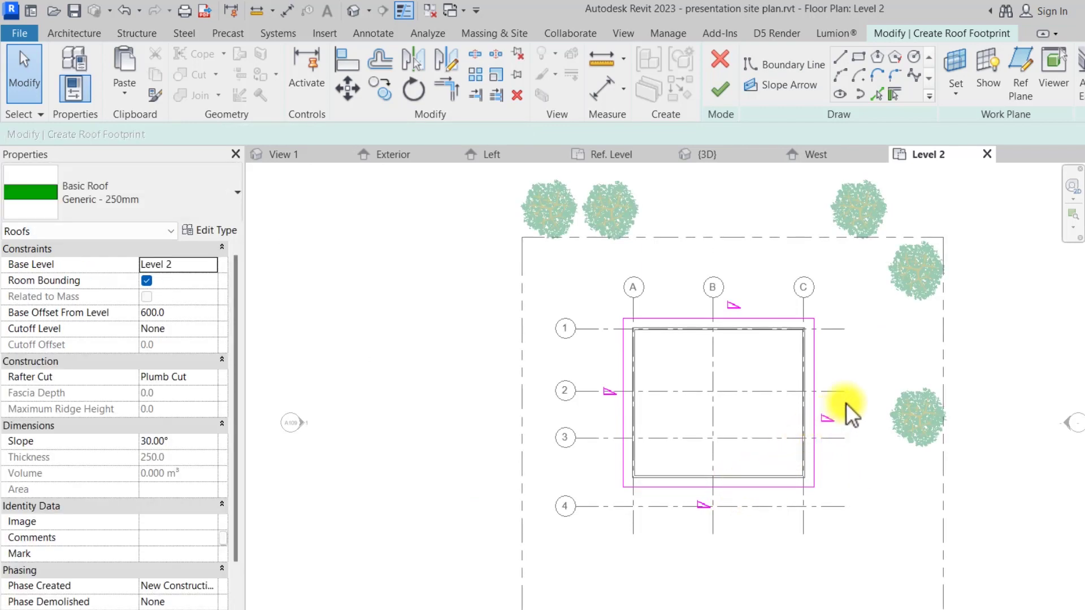
Set the slope of the boundary lines beside grids A and C to 45°, then finish the roof with the walls attached and show it in 3D.
drag(846, 402, 562, 408)
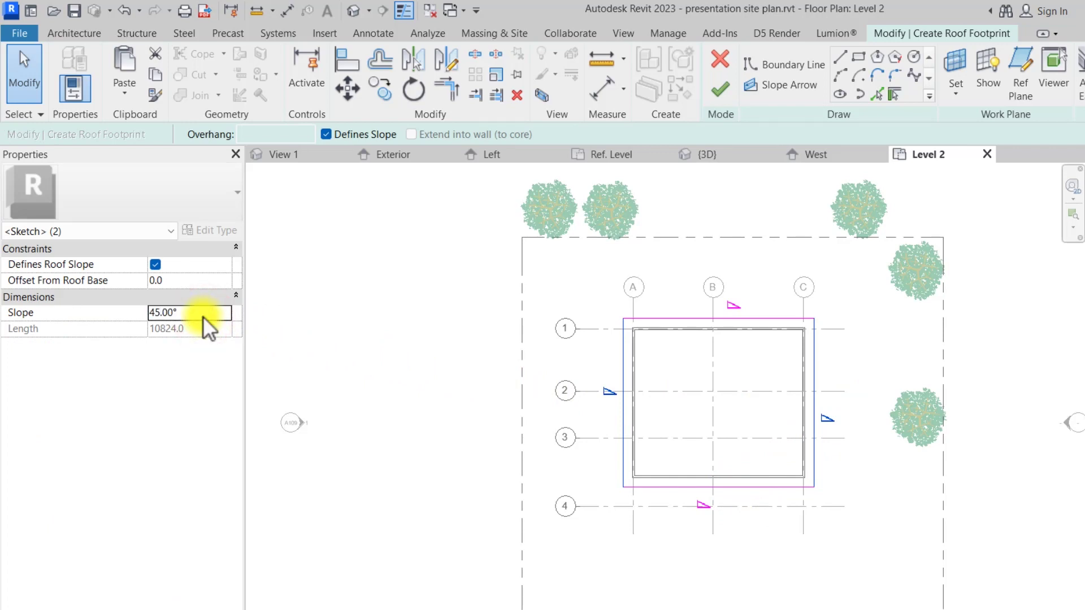
click(719, 90)
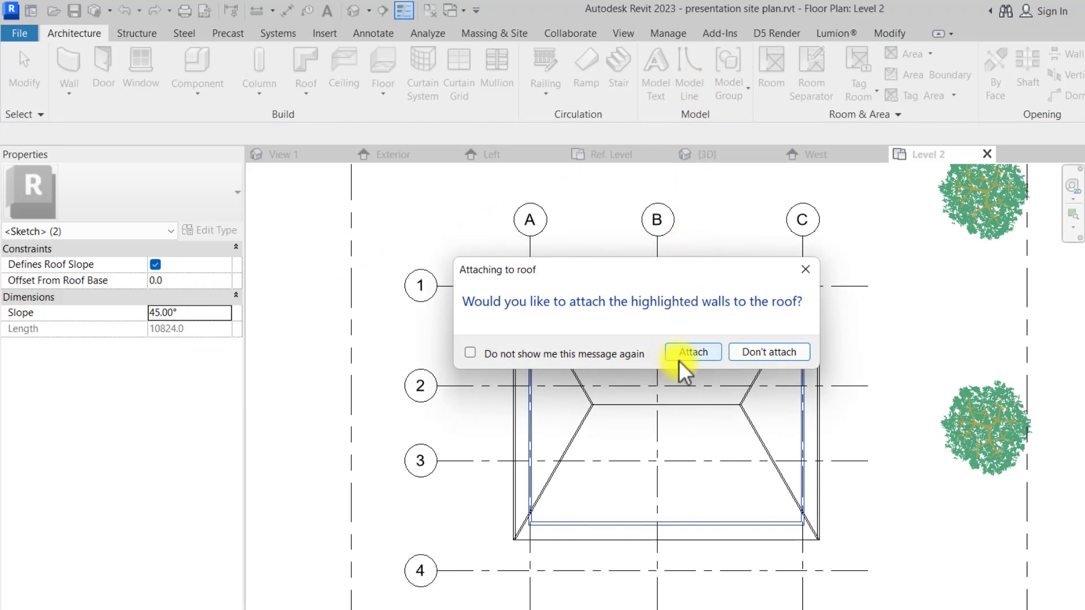
click(695, 352)
scroll(697, 356, down, 3)
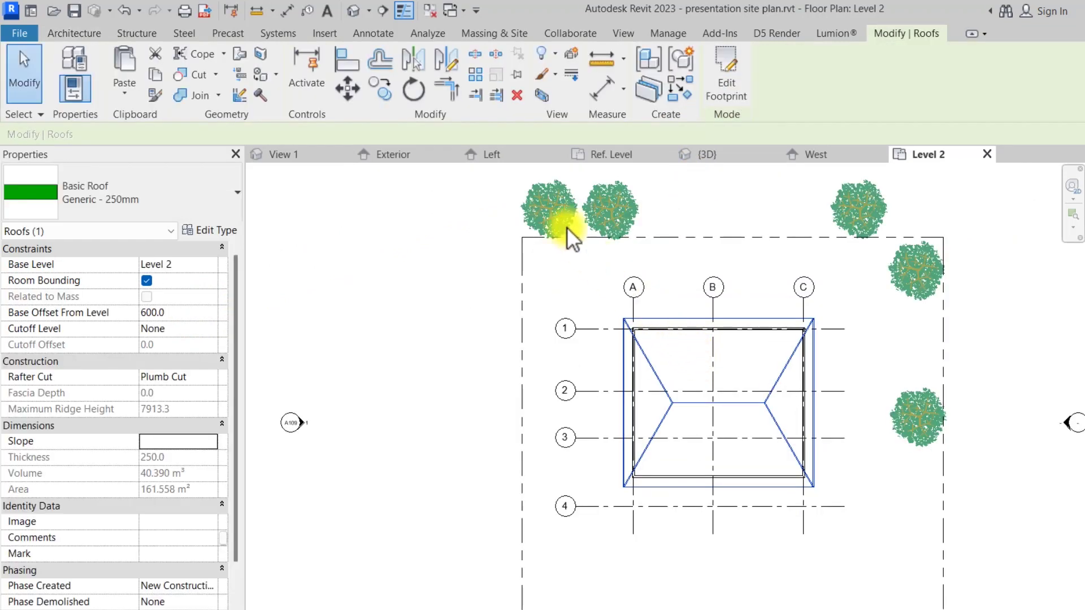
click(353, 11)
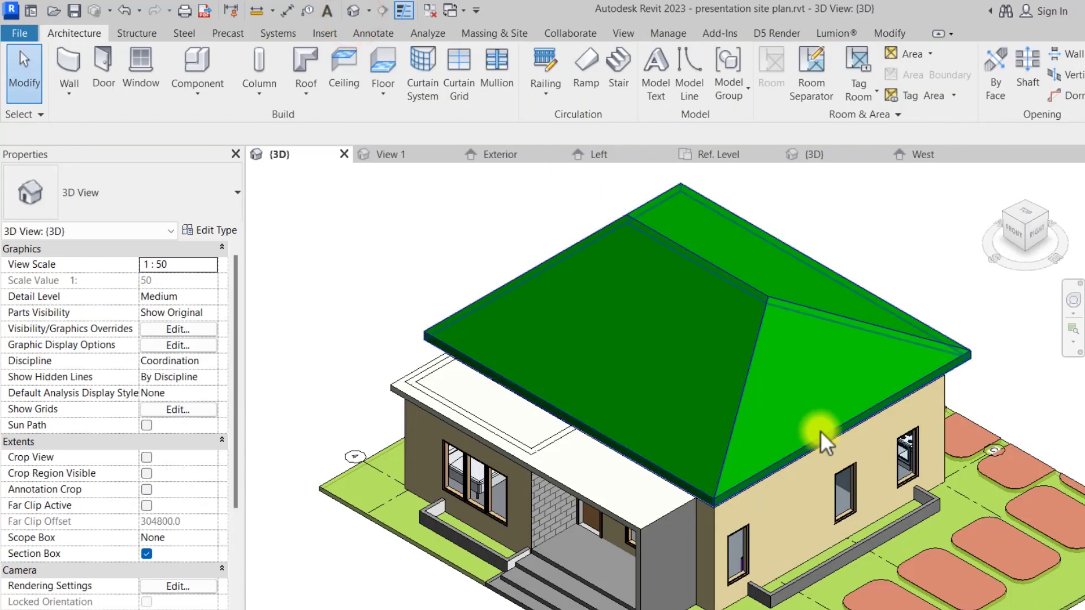
click(997, 179)
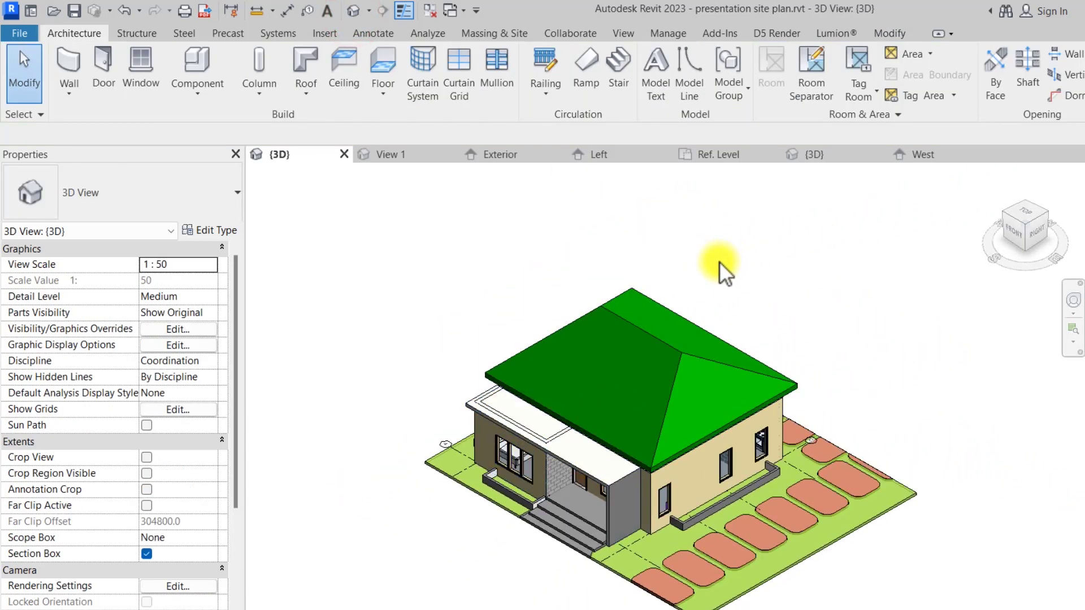
scroll(725, 274, up, 3)
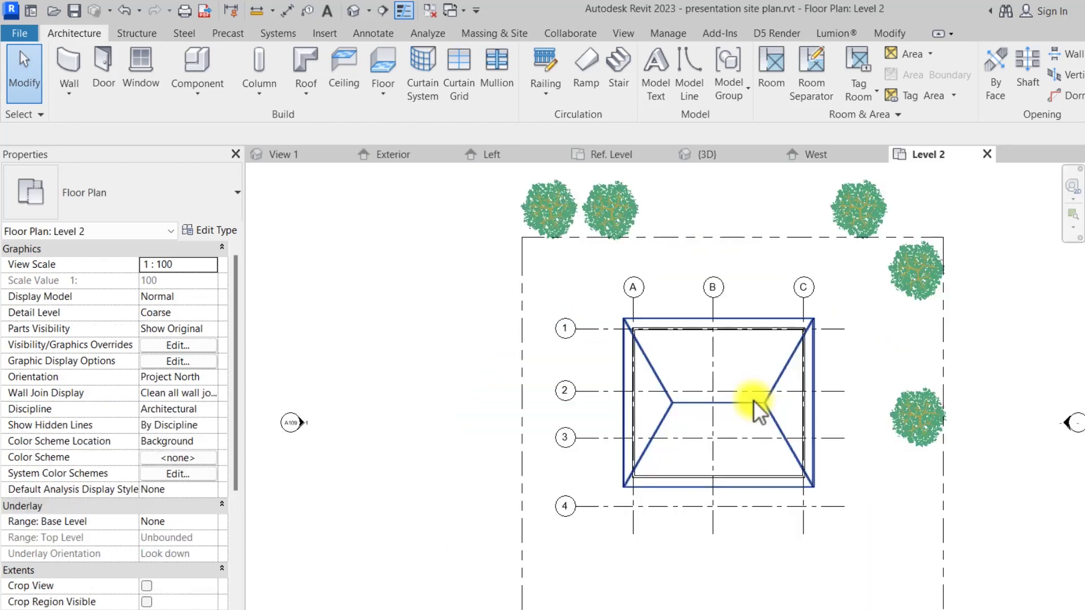
Edit the roof footprint in the Level 2 plan, adding boundary lines offset 600 from grid B and along grid 4 to grid A.
double_click(753, 402)
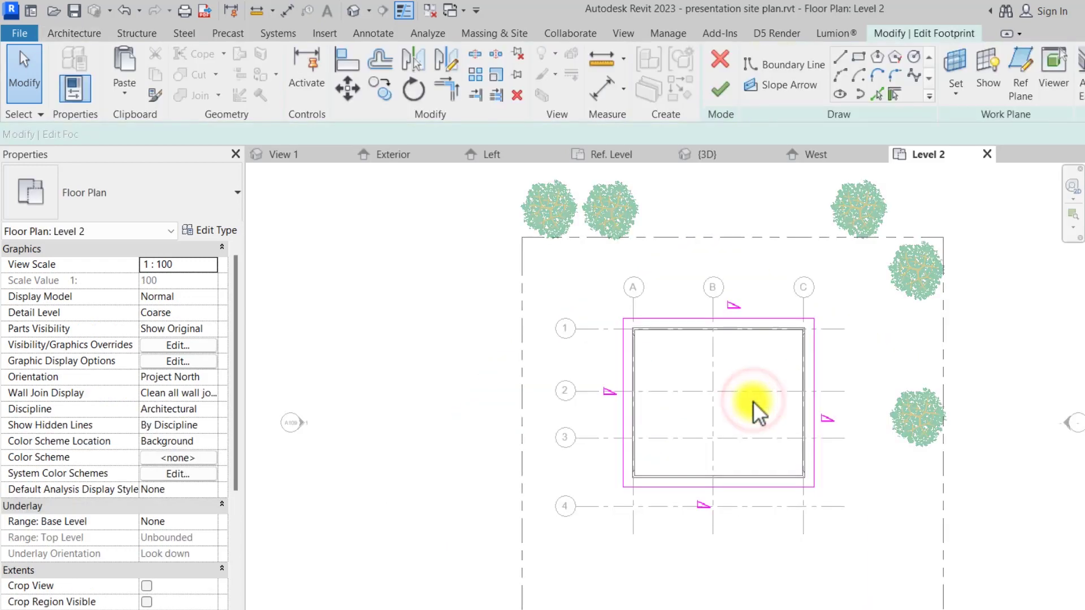
scroll(773, 441, up, 5)
middle_drag(797, 447, 694, 449)
scroll(782, 450, down, 1)
key(l)
key(i)
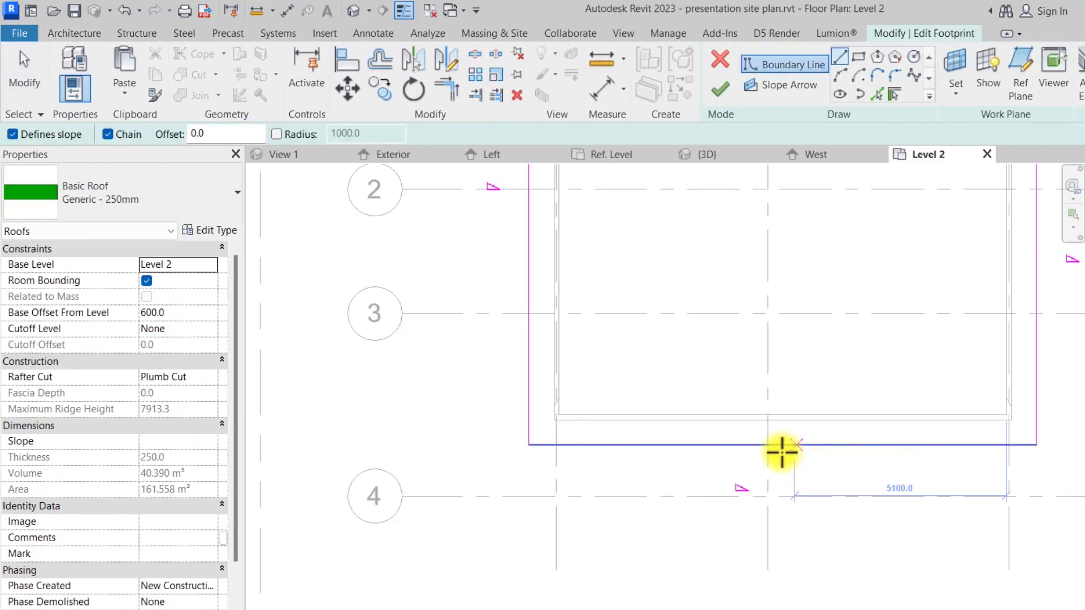
middle_drag(805, 553, 782, 453)
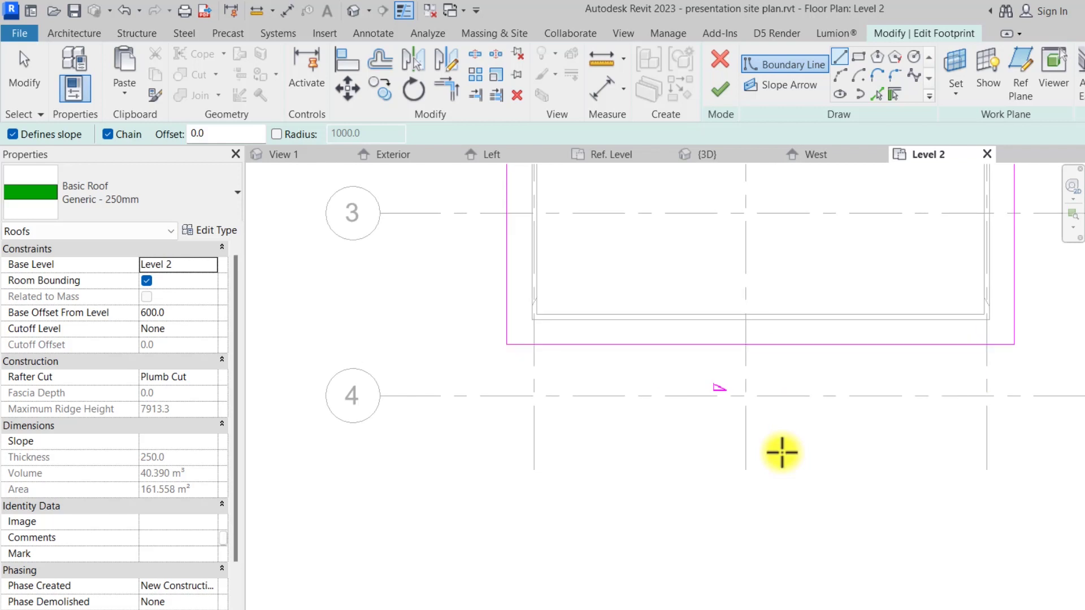
double_click(232, 134)
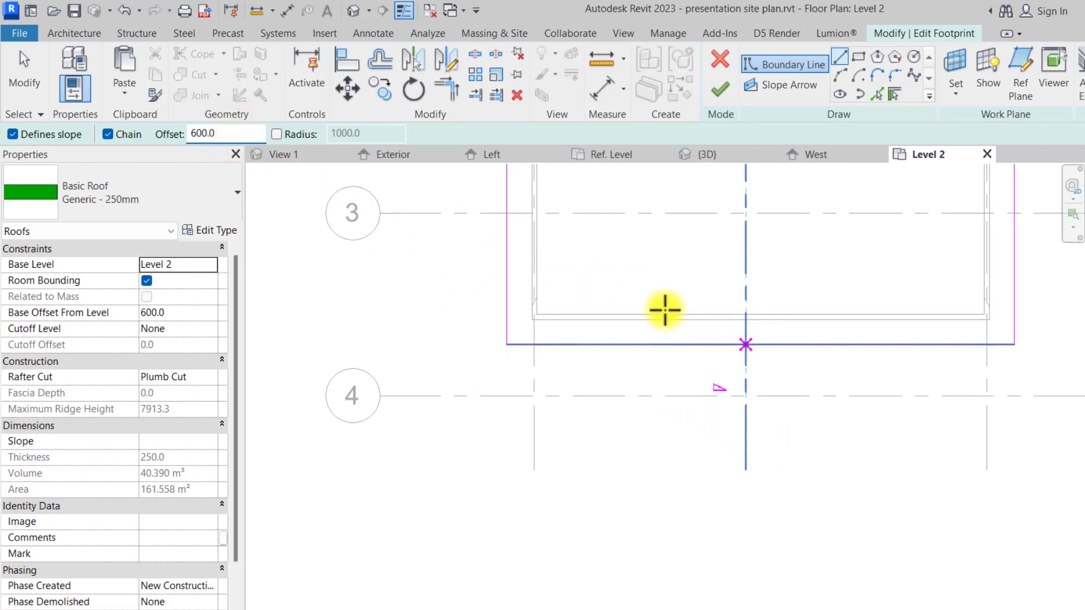
click(746, 344)
click(746, 396)
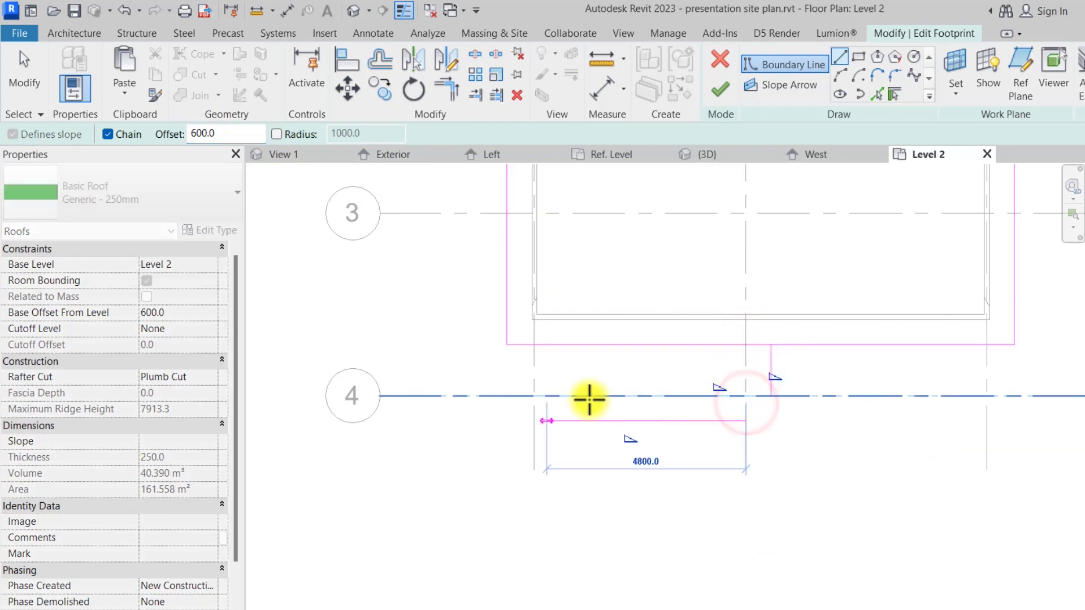
click(531, 398)
key(Escape)
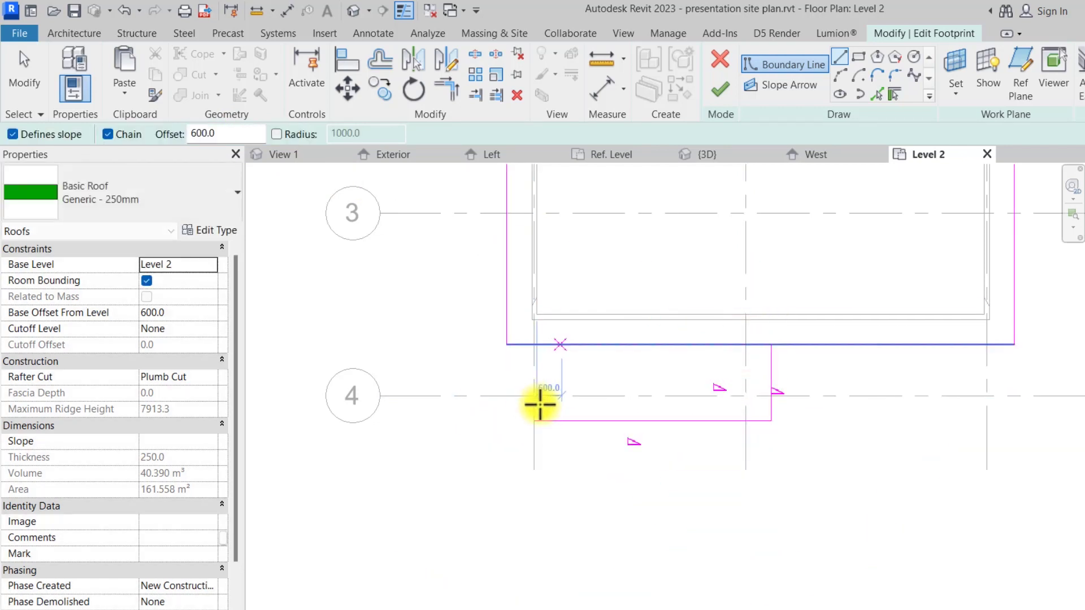
Trim the new boundary lines with the original footprint to form one closed L-shaped outline.
key(a)
key(l)
click(558, 419)
click(770, 370)
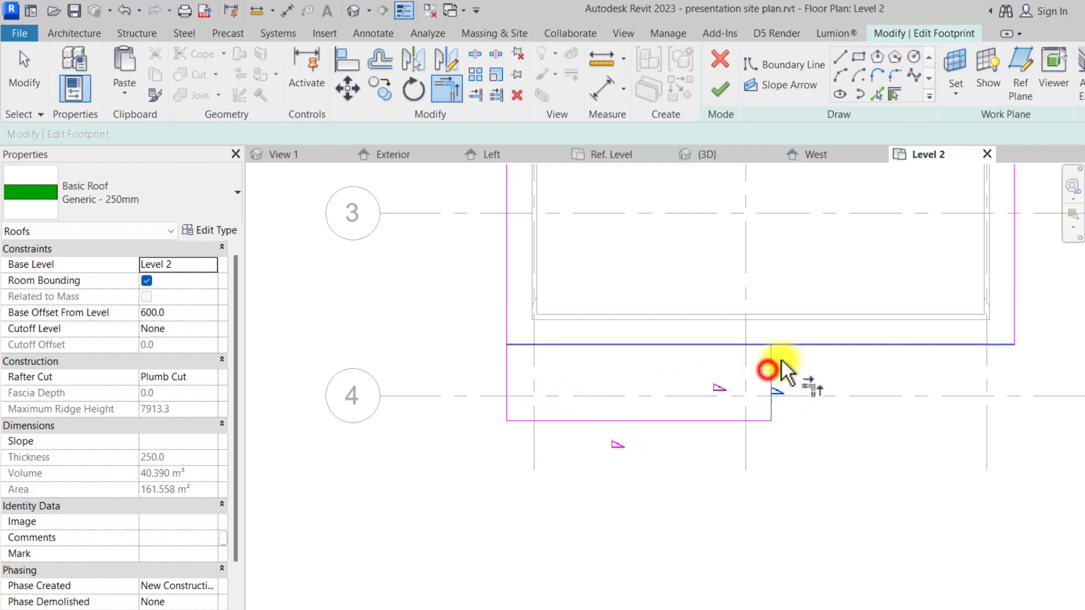
click(809, 344)
scroll(810, 344, down, 3)
key(Escape)
middle_drag(778, 375, 727, 430)
scroll(717, 446, up, 1)
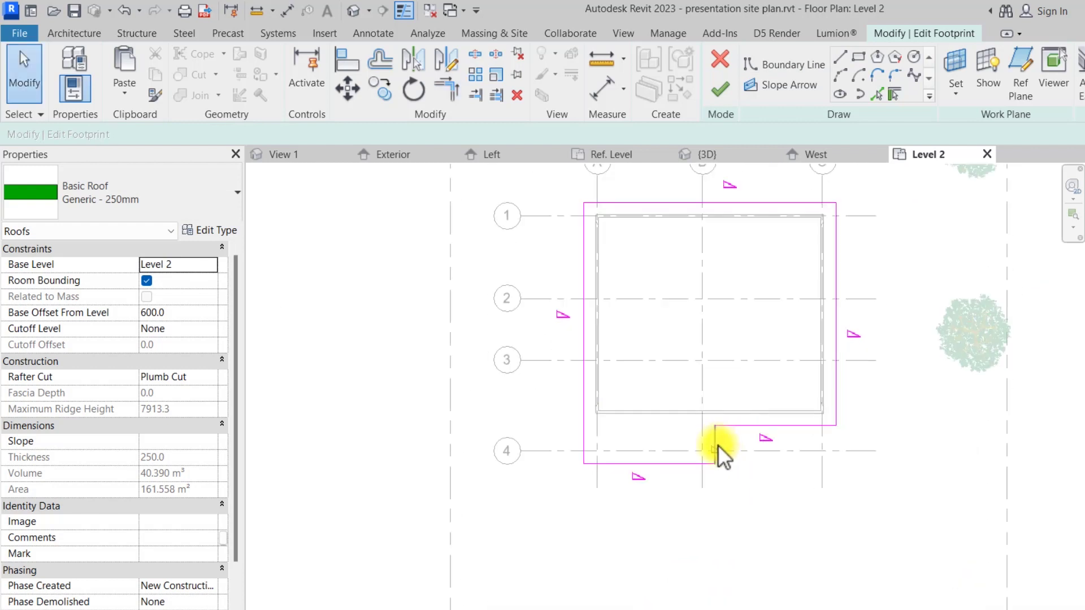
Set the slope of the short boundary line near the crossing of grids B and 4 to 45°.
click(717, 446)
drag(764, 506, 649, 450)
click(775, 496)
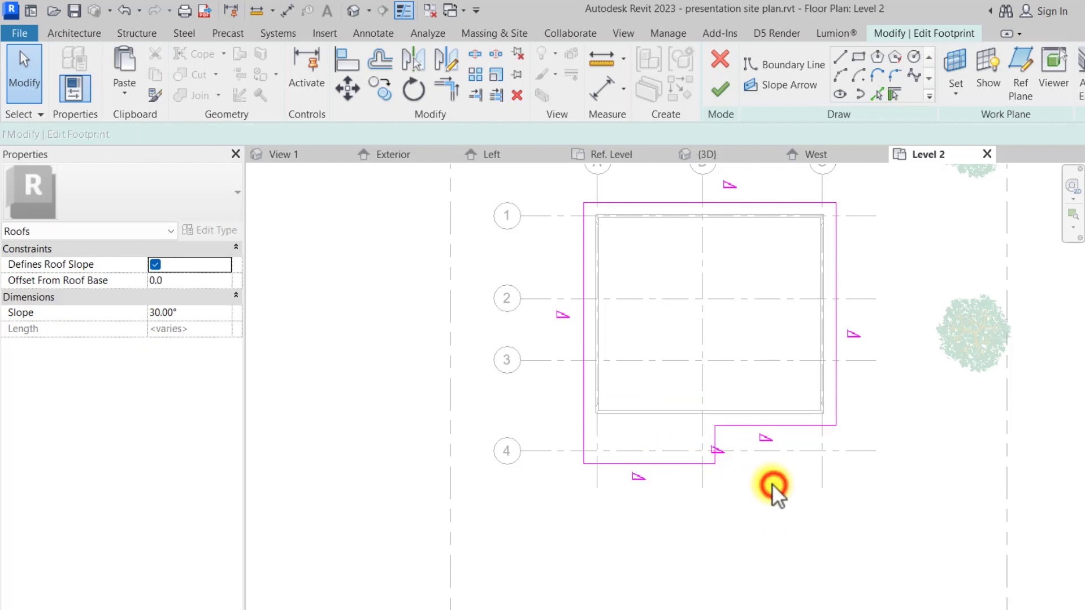
click(716, 448)
click(833, 367)
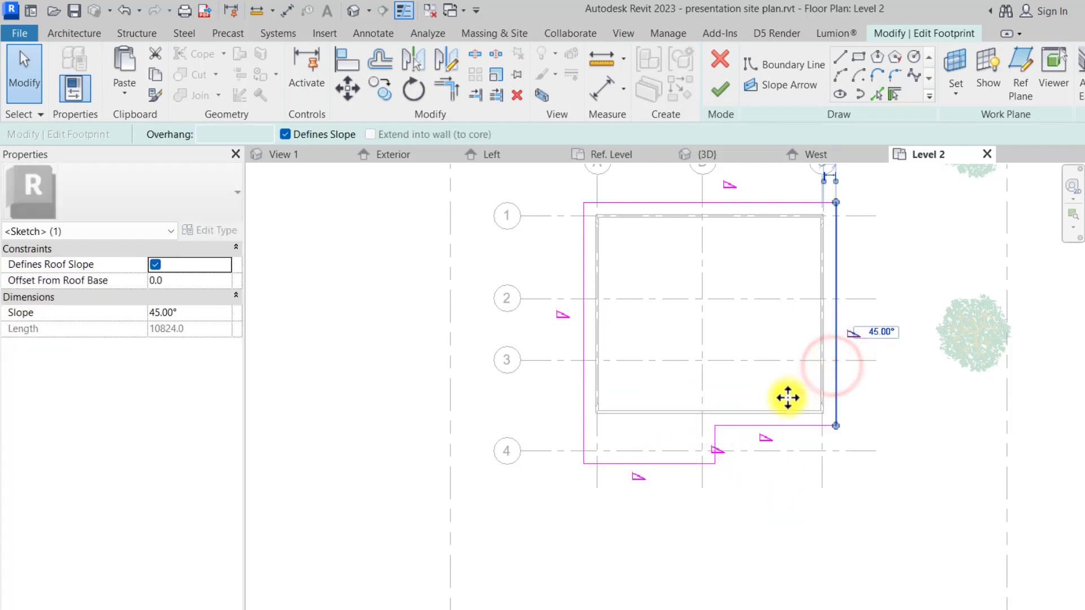
click(716, 448)
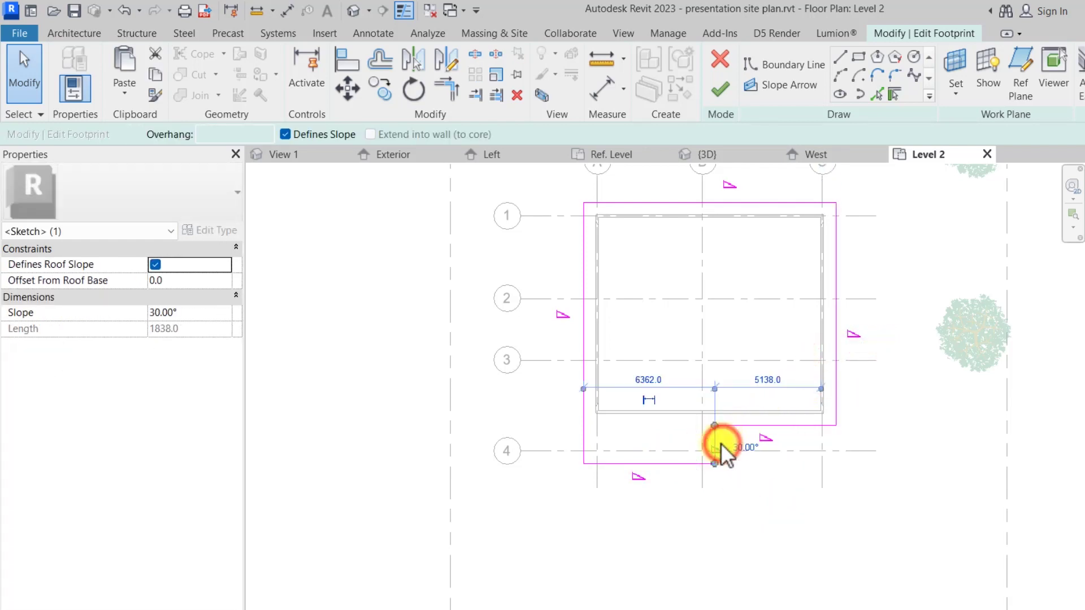
click(205, 318)
text(45)
key(Return)
click(874, 499)
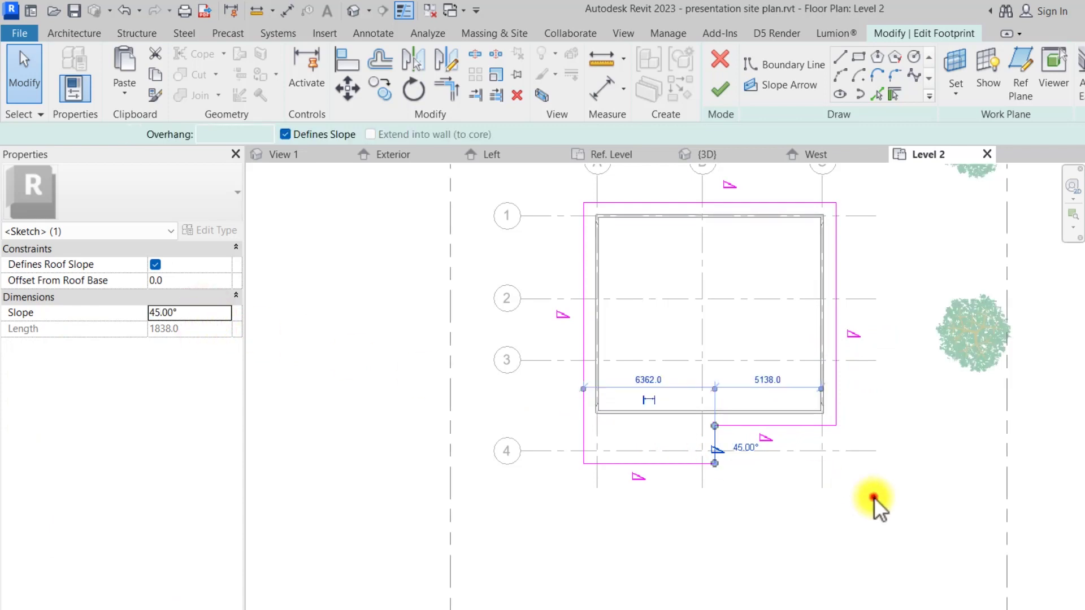
Finish the footprint edit and show the reshaped roof in the South elevation and in 3D.
click(730, 87)
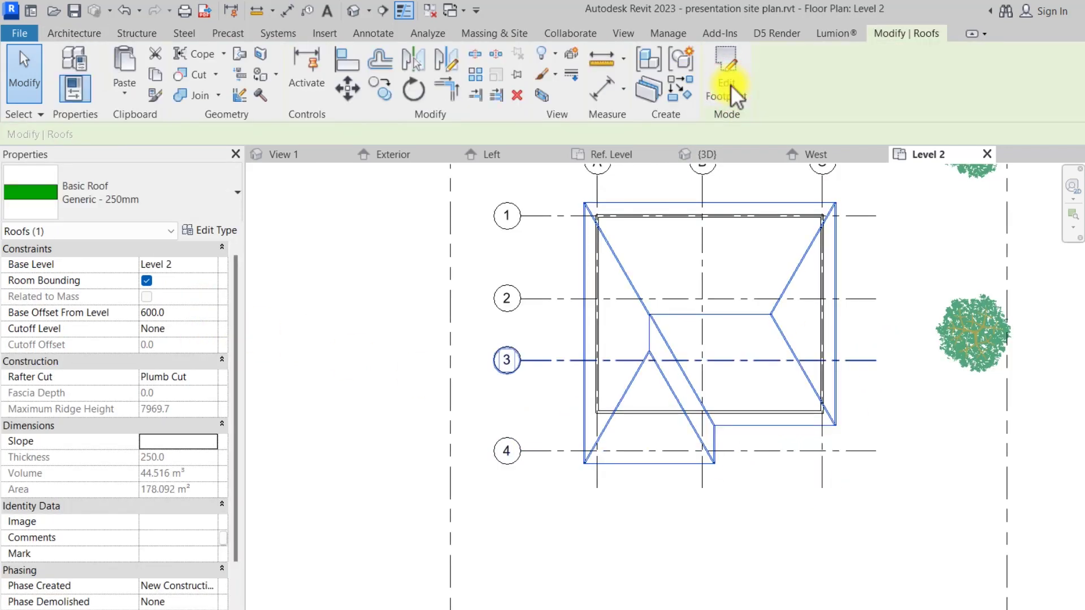
key(Escape)
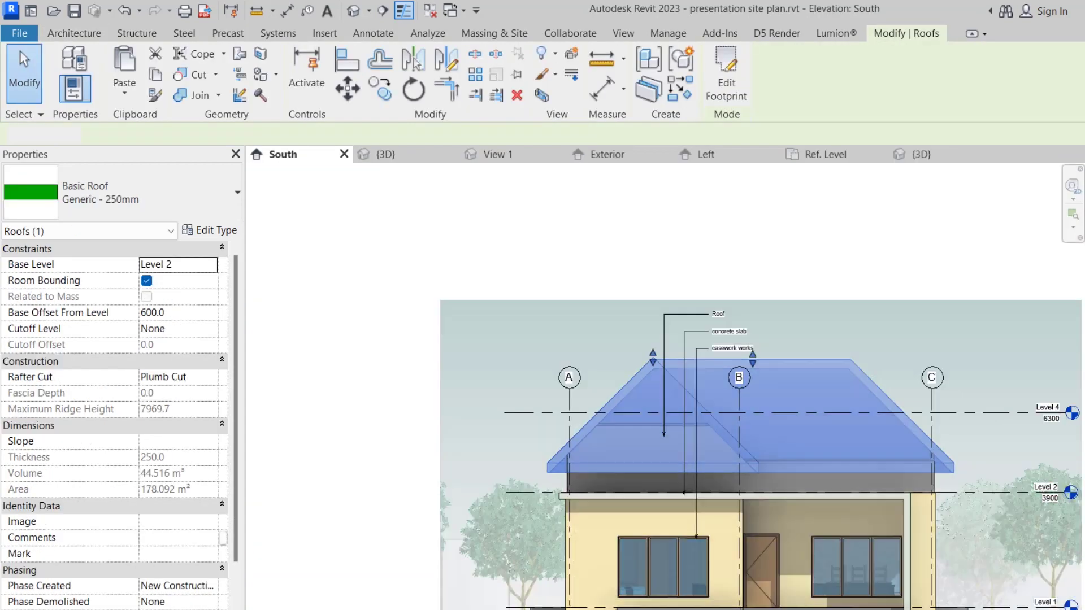
key(Escape)
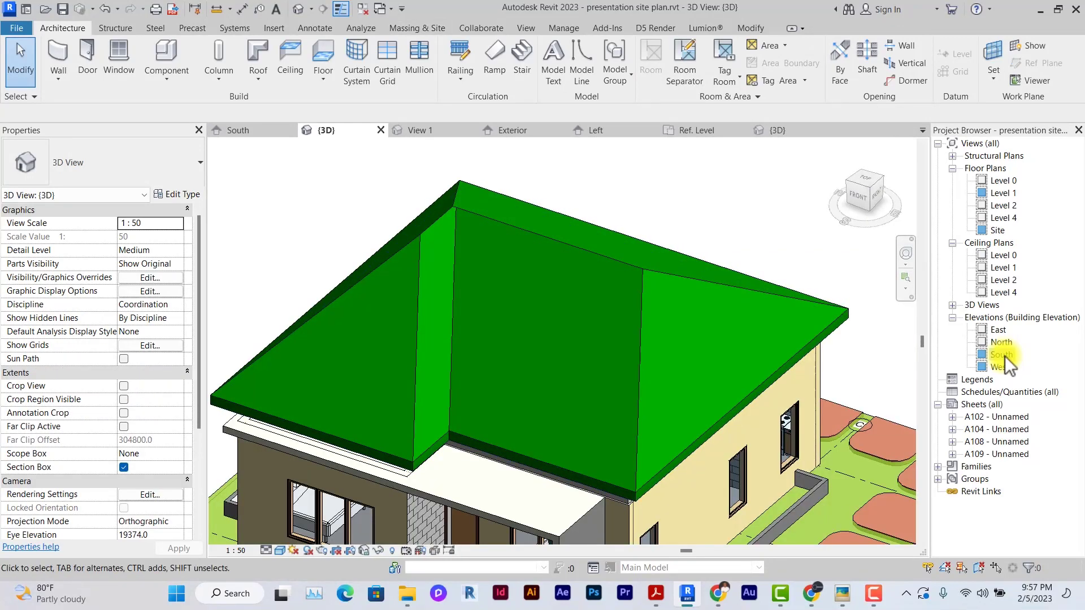
Set the slope of the whole L-shaped hip roof to 30° in the 3D view.
click(564, 244)
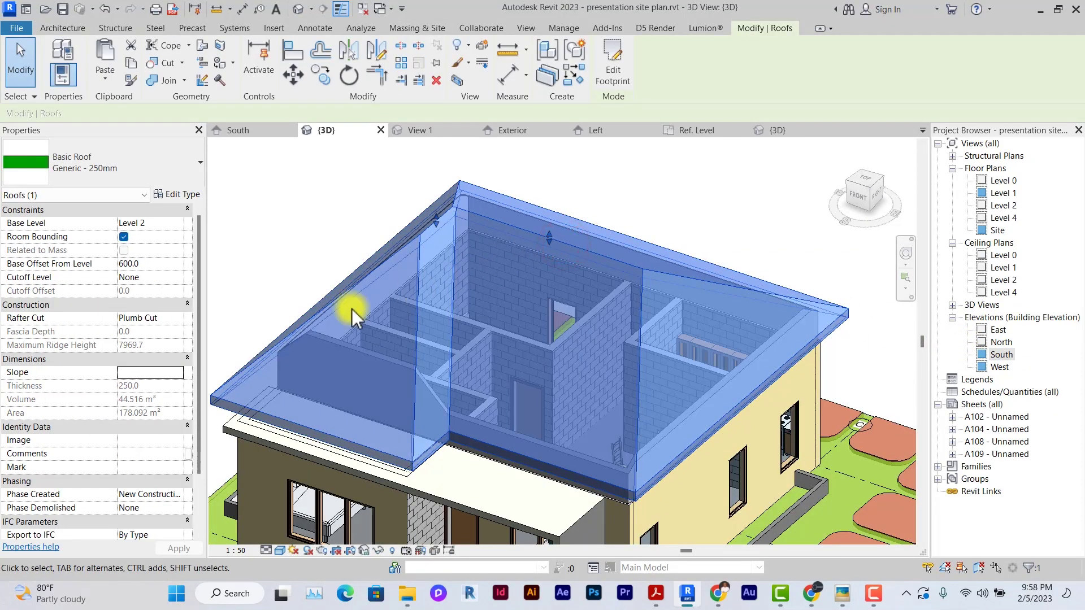
text(30)
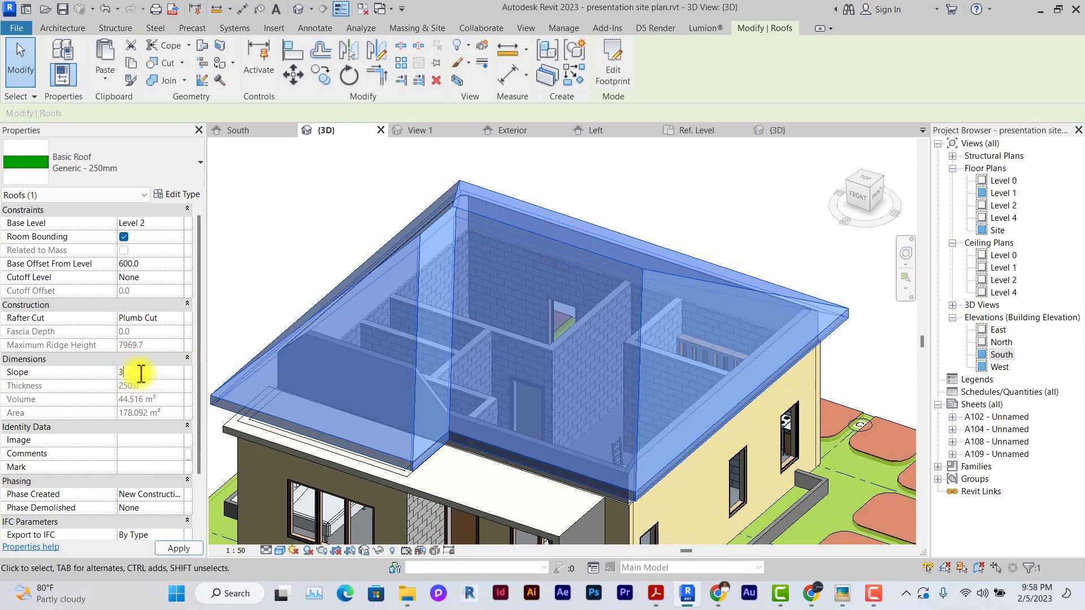
click(284, 255)
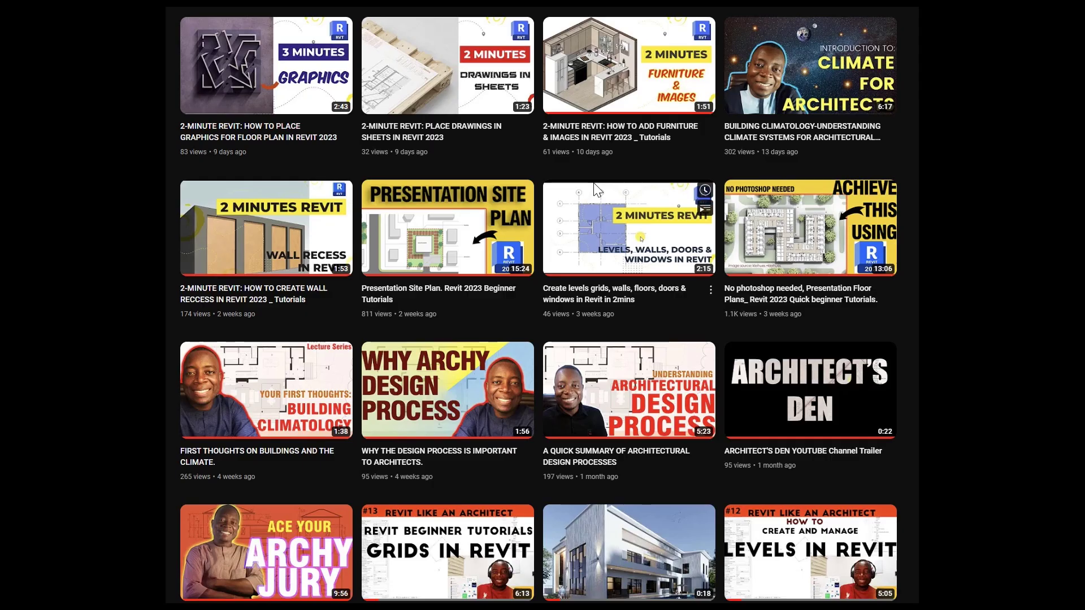
scroll(593, 191, down, 8)
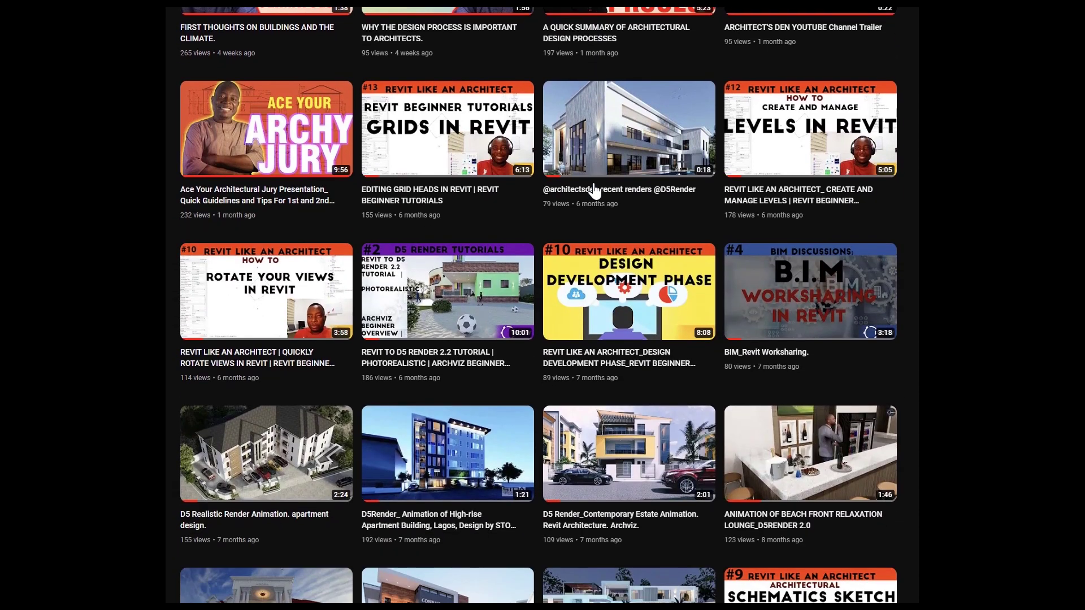
scroll(594, 191, down, 3)
scroll(594, 191, down, 3)
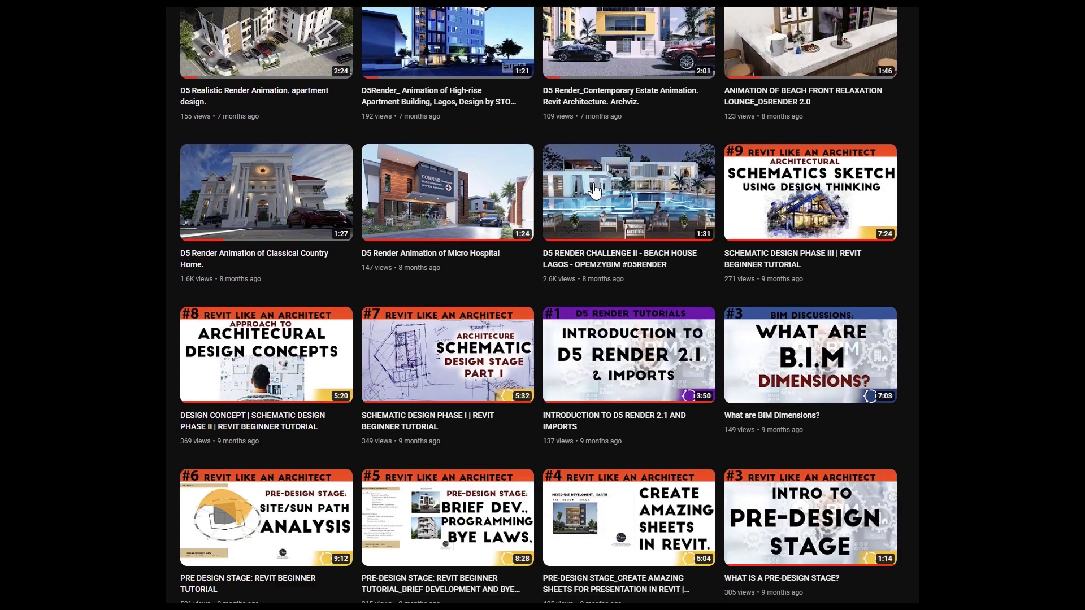
scroll(595, 191, down, 3)
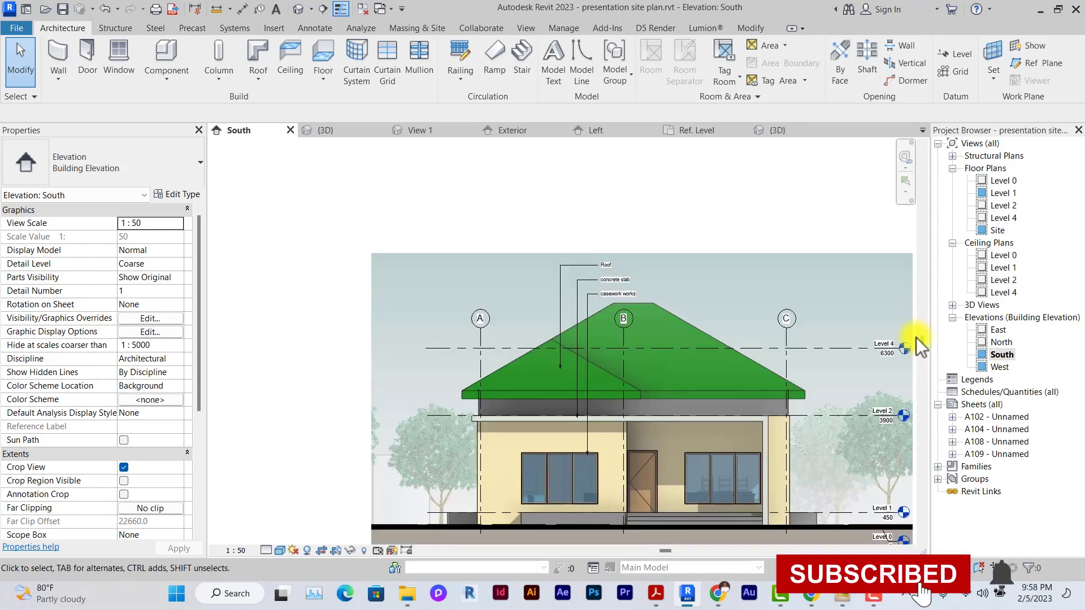
Open the Level 2 floor plan and start editing the L-shaped hip roof's footprint.
double_click(1009, 208)
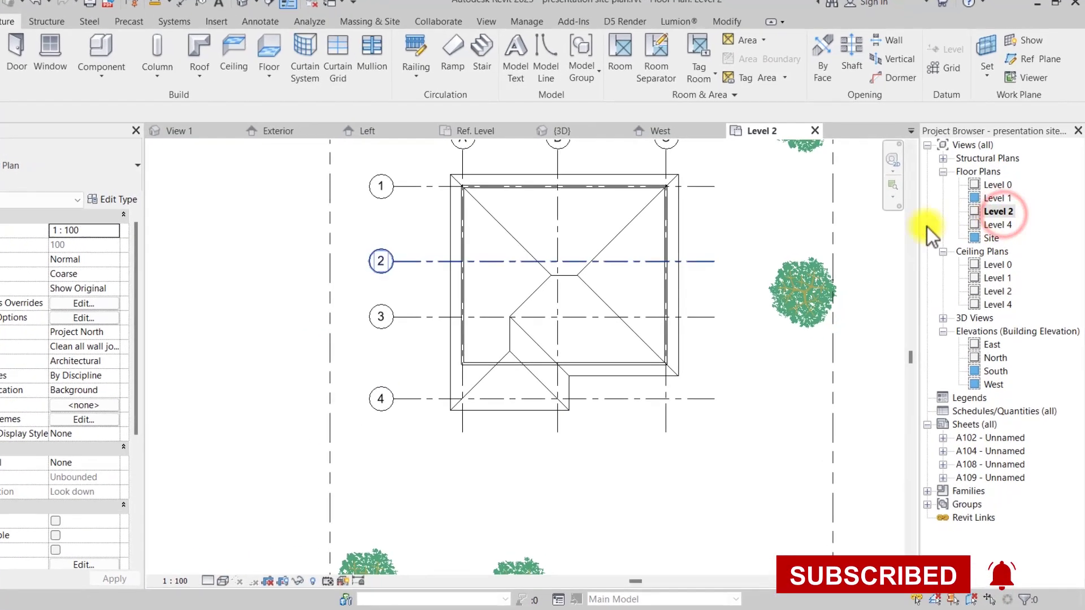
click(605, 267)
double_click(478, 310)
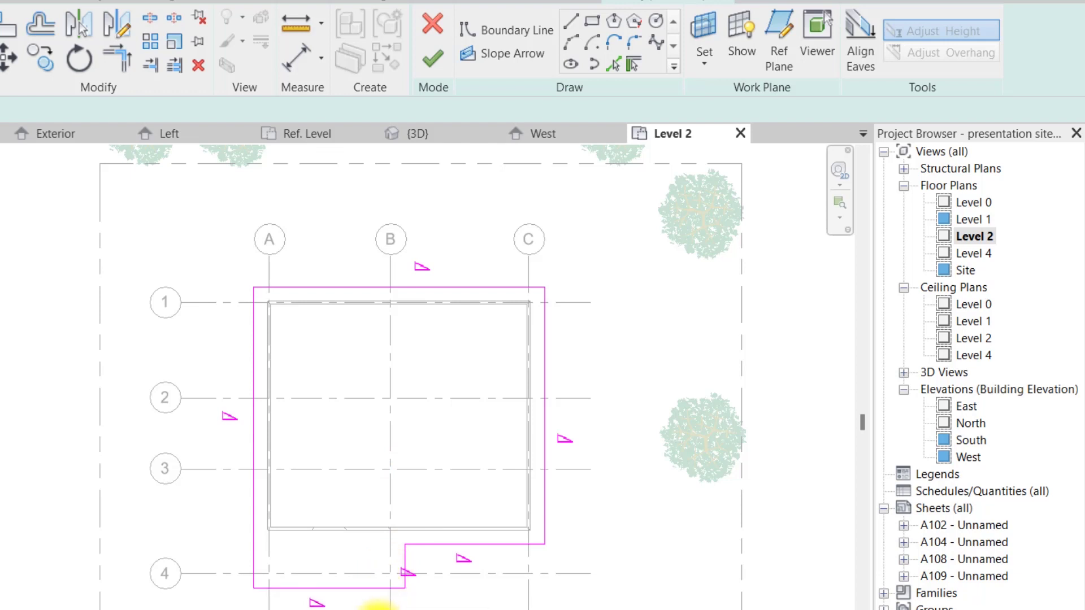
Remove the slope definition from the back line, both front lines and the short boundary line near grids B and 4.
click(323, 589)
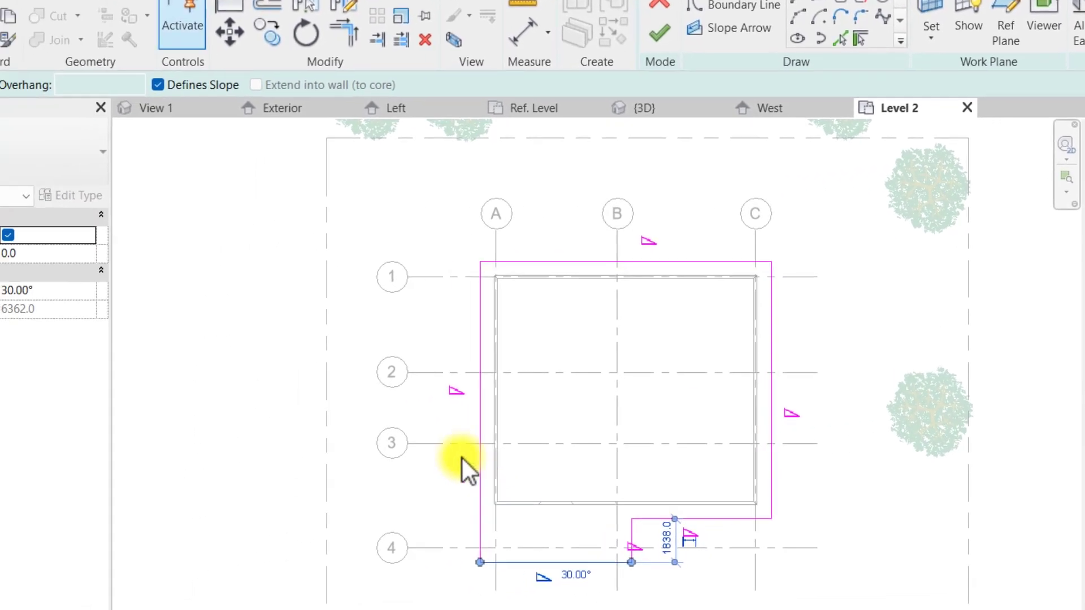
click(159, 85)
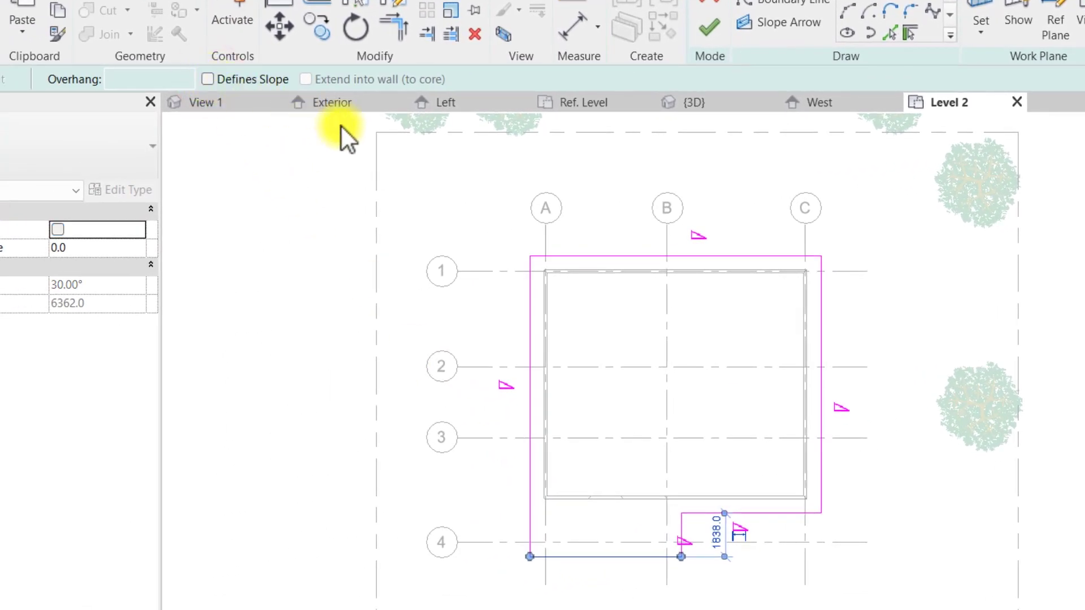
click(698, 254)
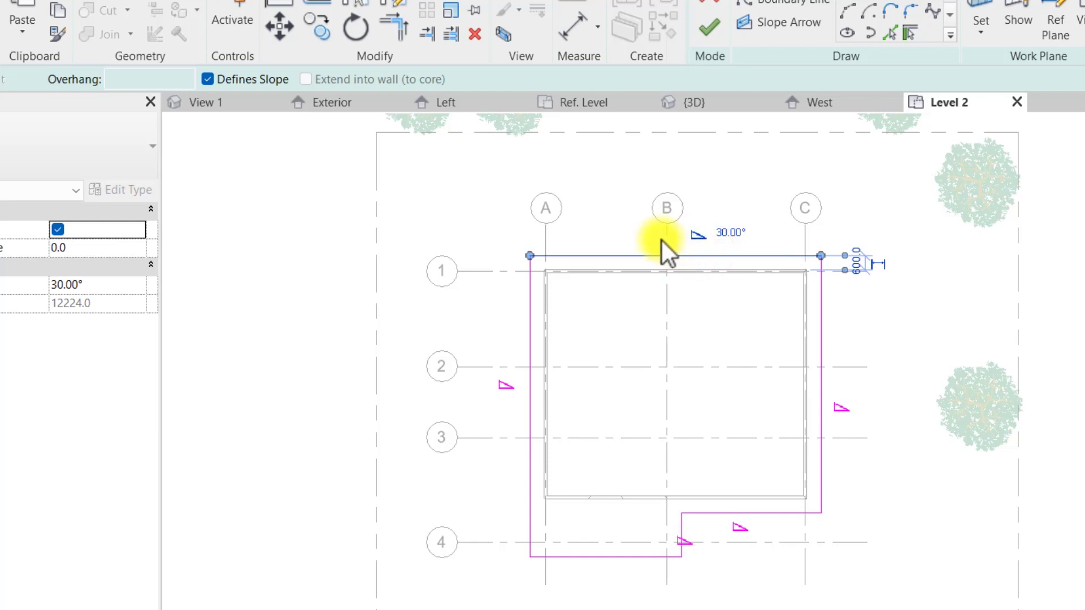
click(236, 80)
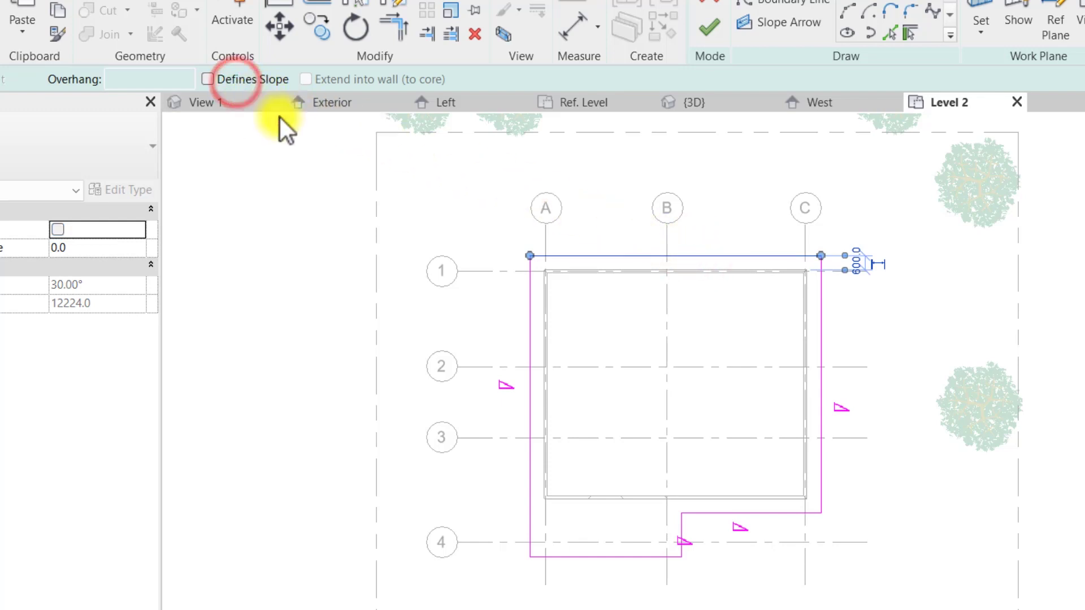
click(773, 513)
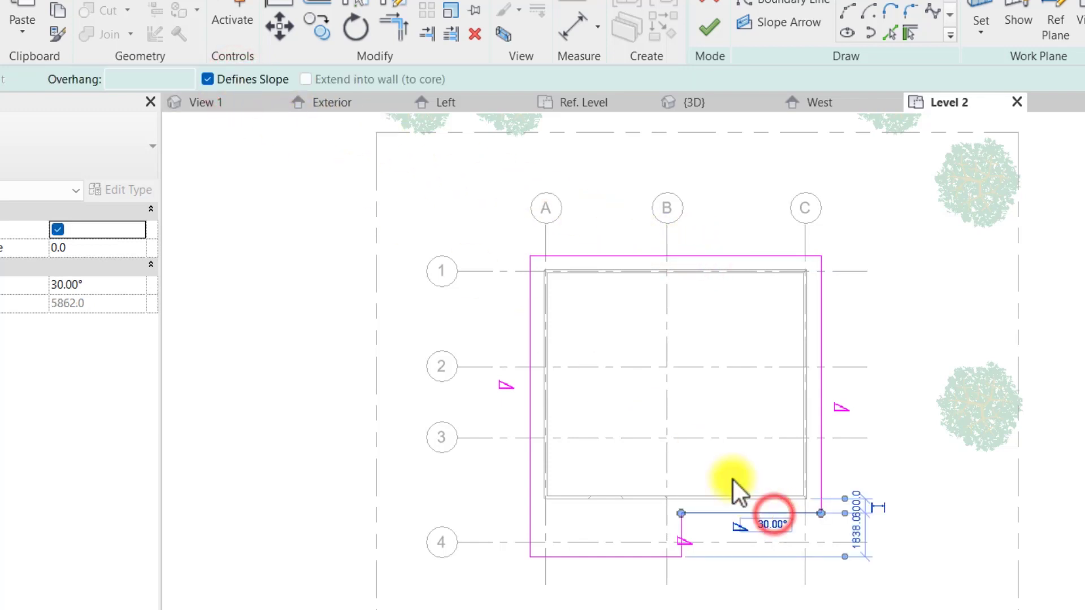
click(242, 82)
click(953, 426)
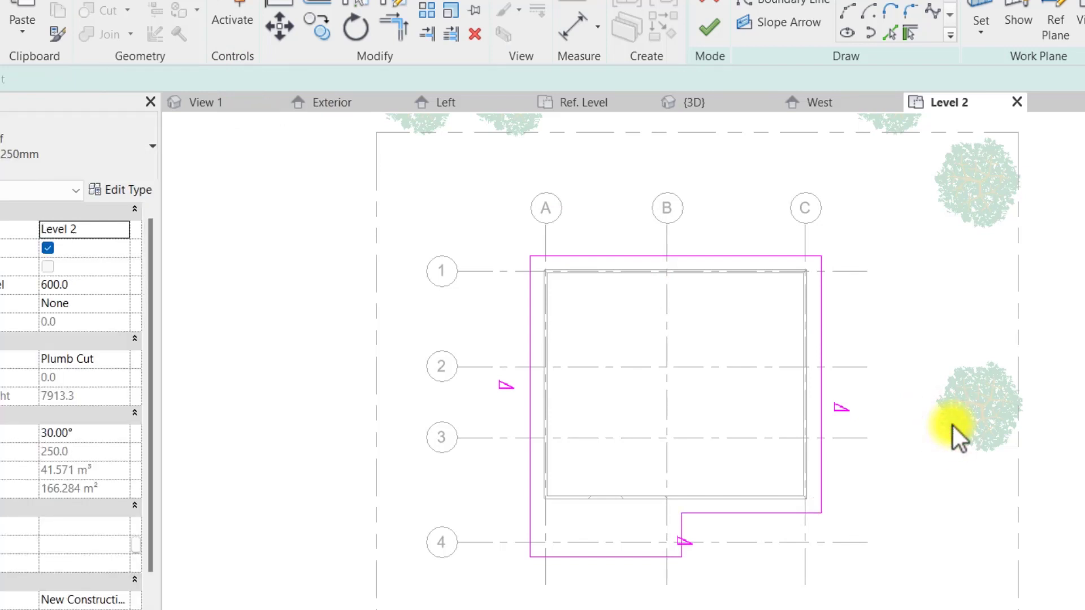
click(685, 537)
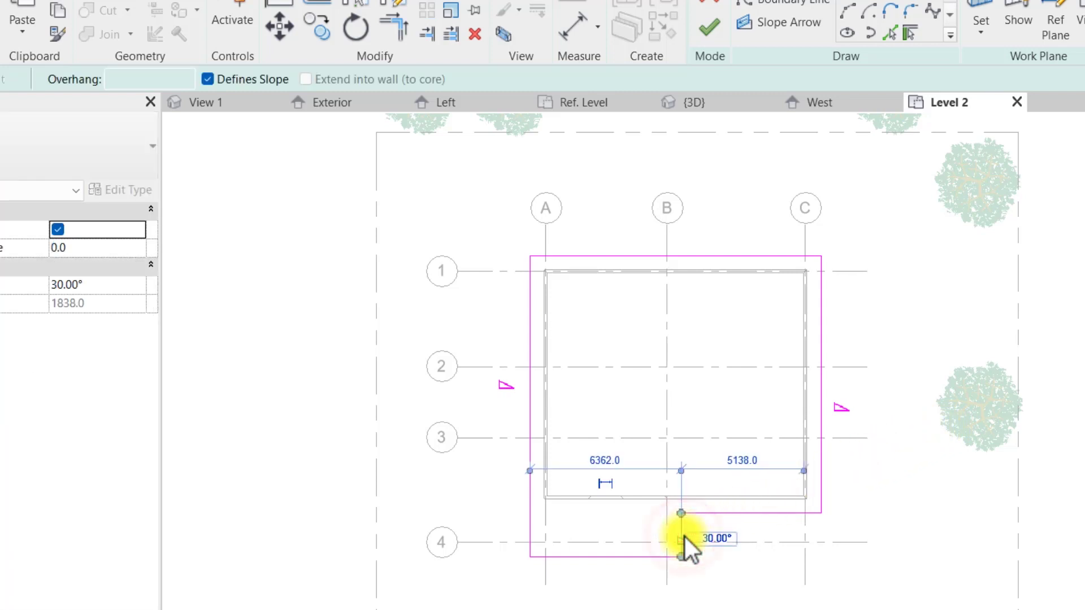
click(242, 79)
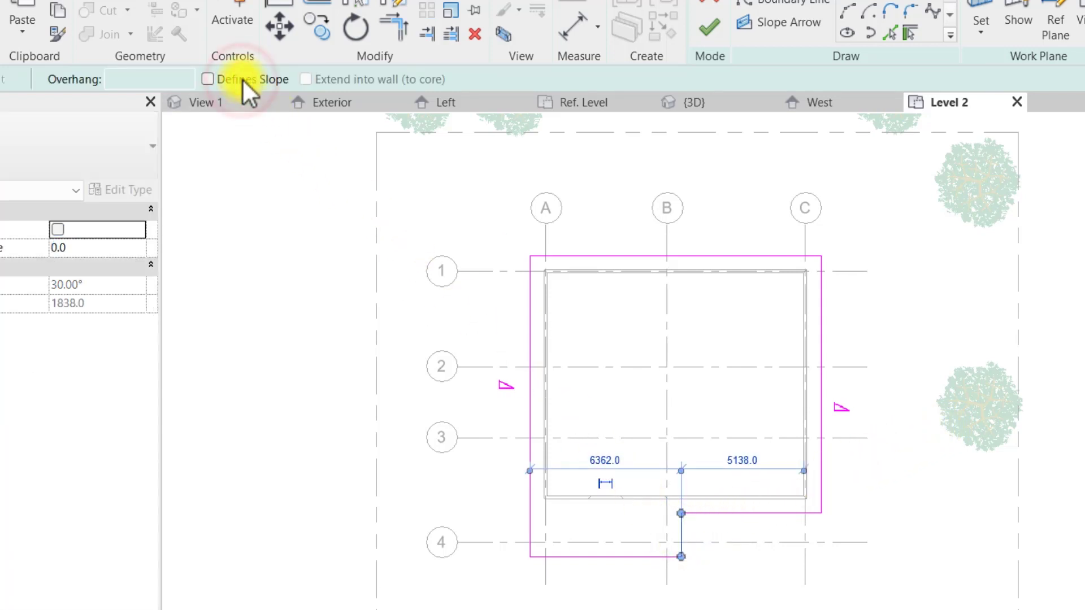
Finish the footprint edit and view the resulting gable roof from the front in 3D.
click(709, 28)
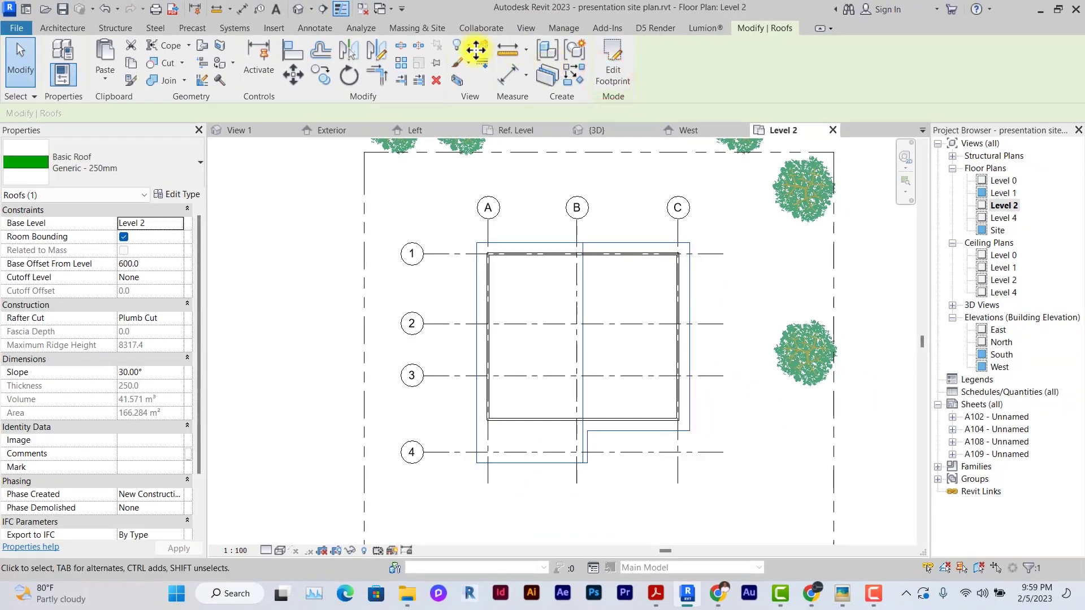
click(298, 11)
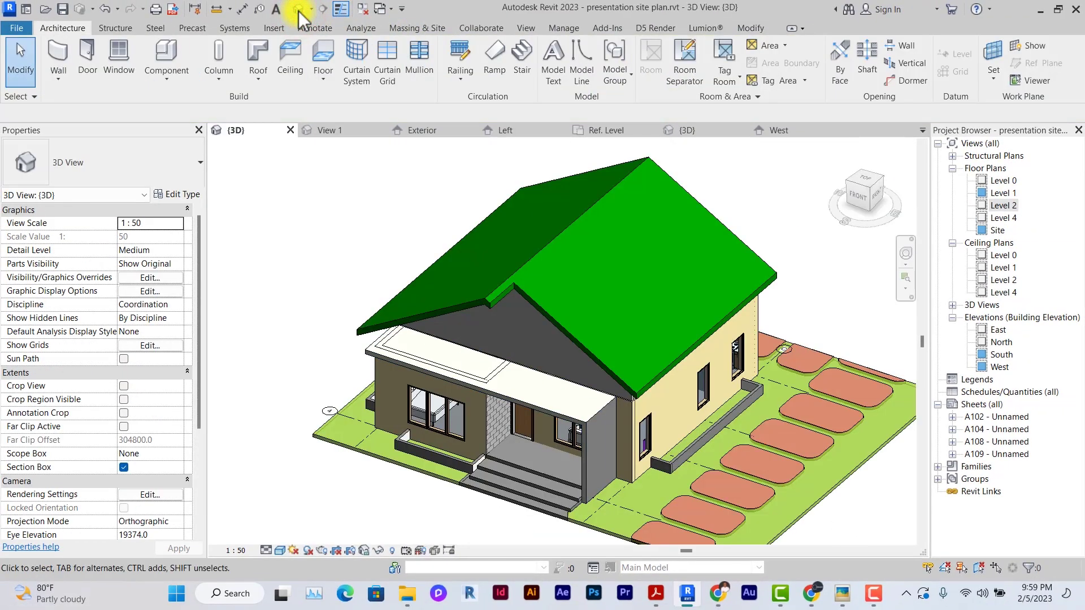
shift+middle_drag(571, 351, 690, 354)
shift+middle_drag(315, 26, 300, 17)
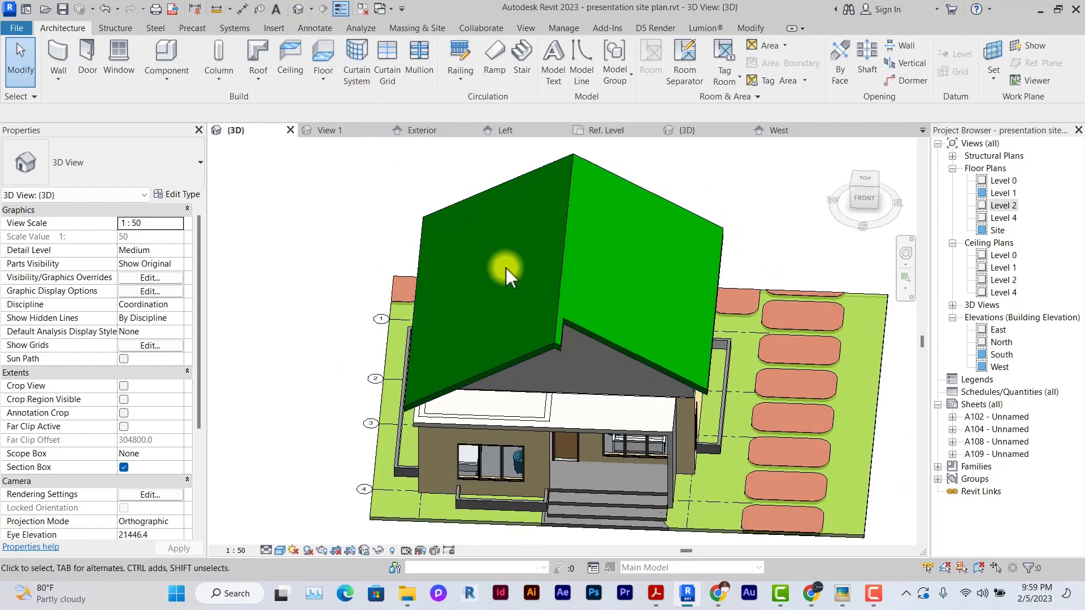
Reopen the gable roof's footprint in 3D, inspect the short boundary line at the front projection, and close the sketch.
click(545, 341)
double_click(545, 341)
click(561, 413)
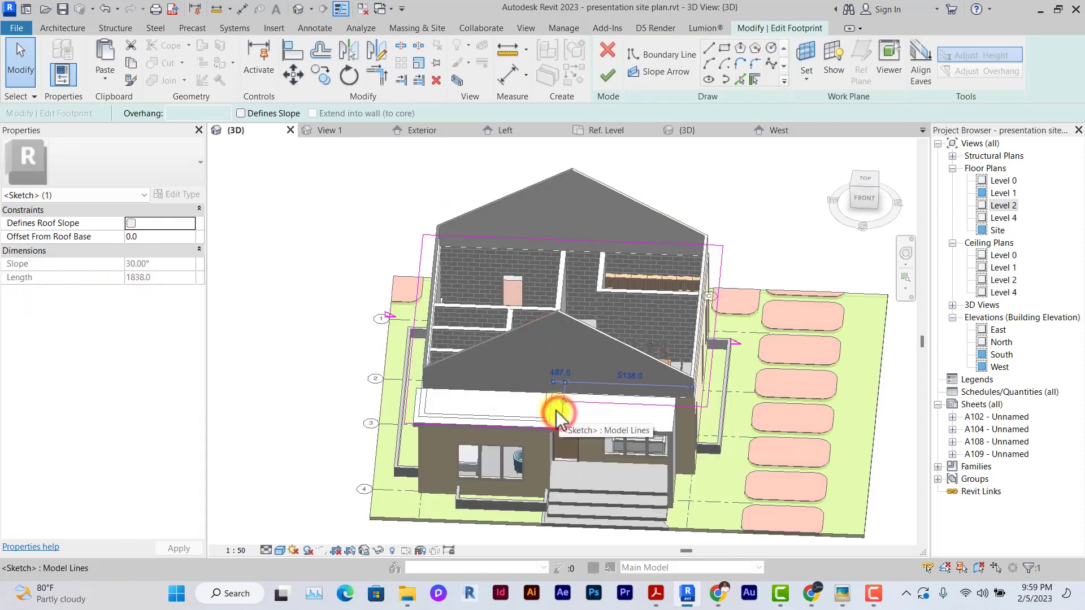
click(598, 77)
click(562, 354)
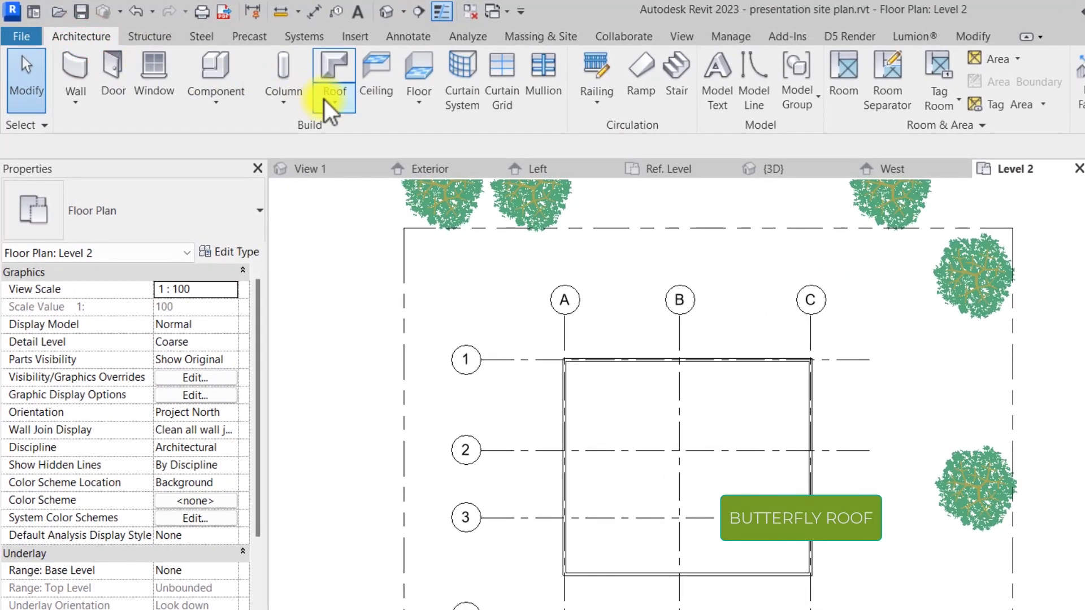
Start a Roof by Footprint on Level 2 and draw a rectangular boundary around the main walls with a 600 offset.
click(252, 77)
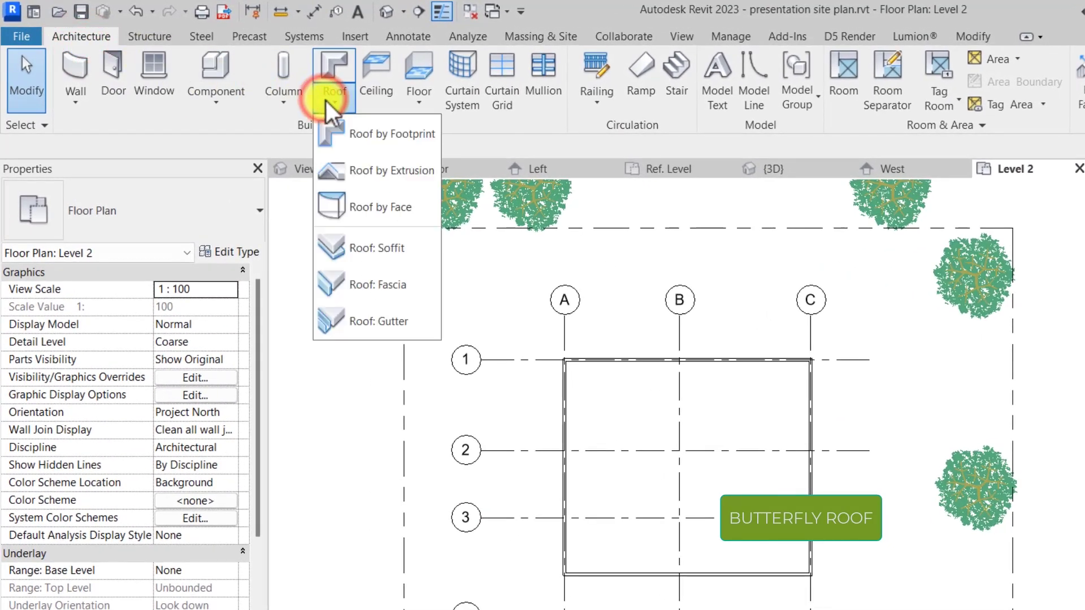
click(371, 136)
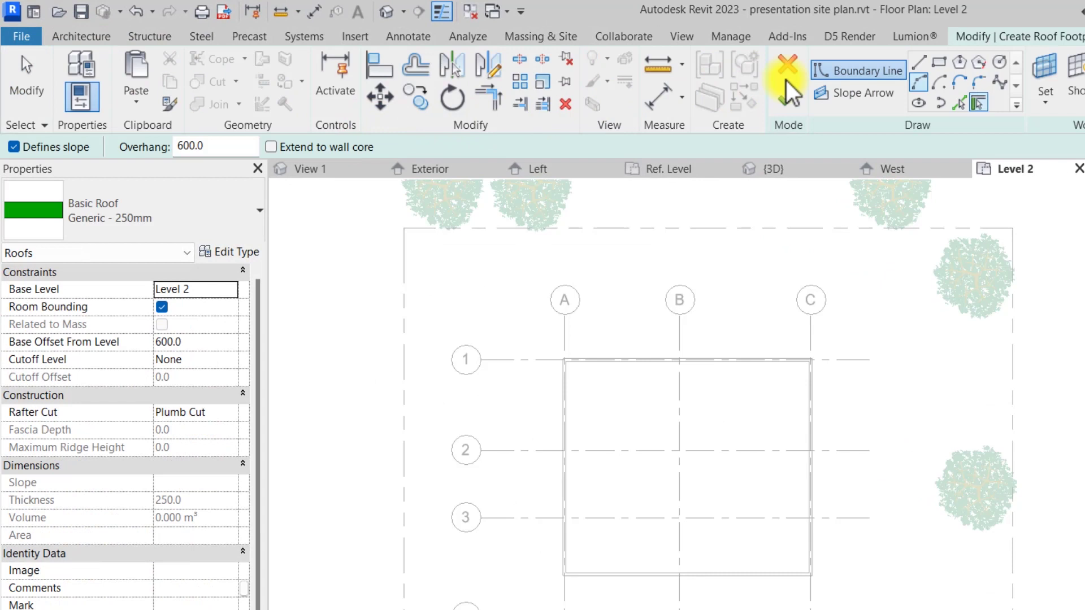
click(939, 61)
click(259, 148)
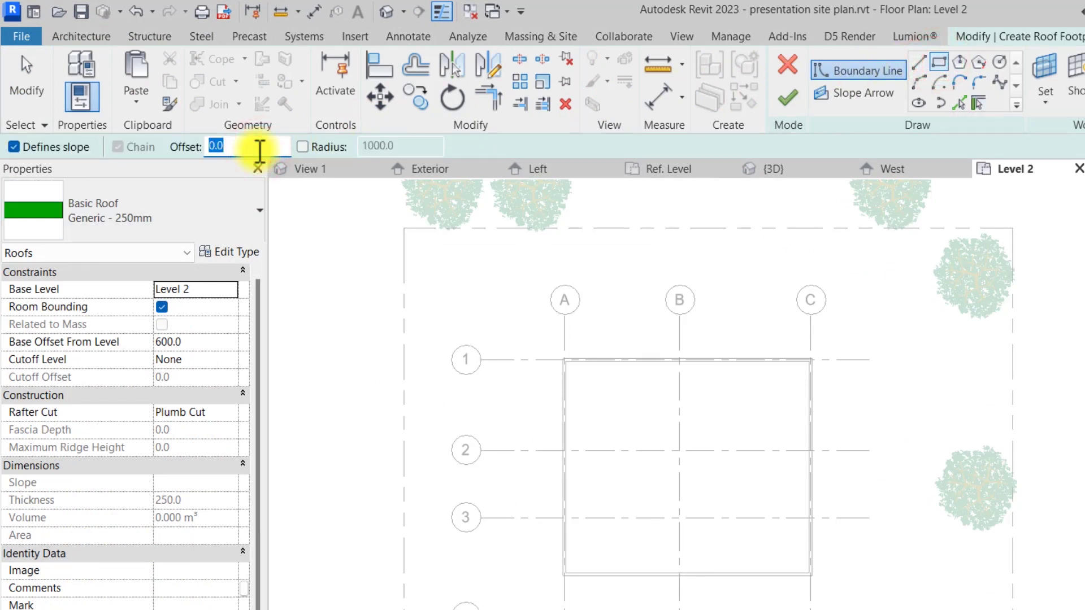
scroll(565, 355, up, 4)
click(561, 370)
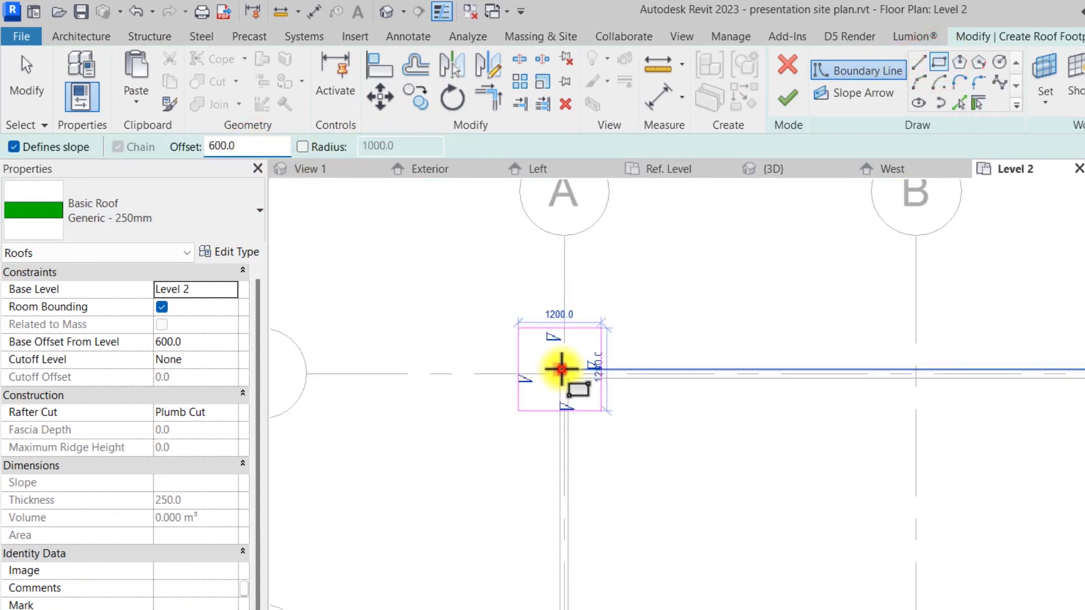
scroll(509, 271, down, 3)
middle_drag(840, 508, 828, 463)
scroll(842, 520, up, 3)
click(823, 589)
scroll(897, 544, down, 5)
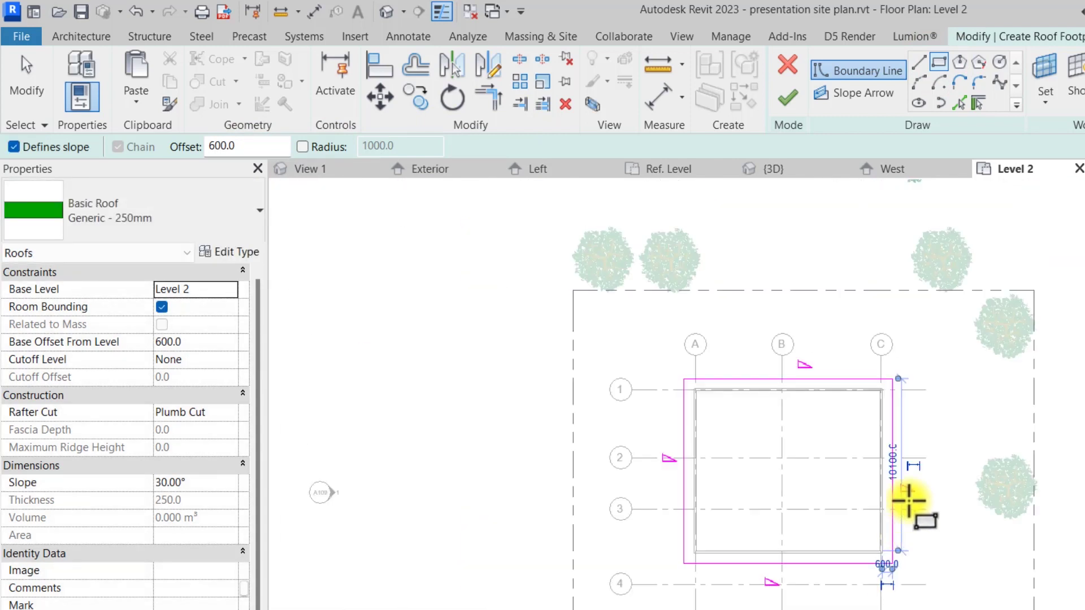
middle_drag(923, 431, 800, 430)
key(Escape)
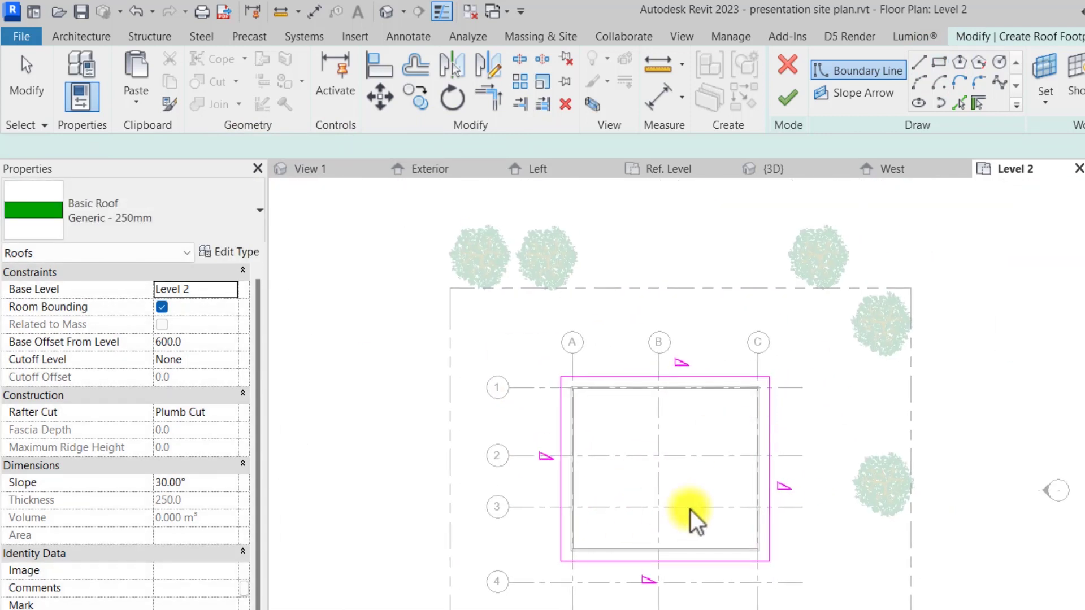
Remove the slope from the front and back boundary lines and set the two side lines' slope to -25°.
drag(700, 596, 615, 300)
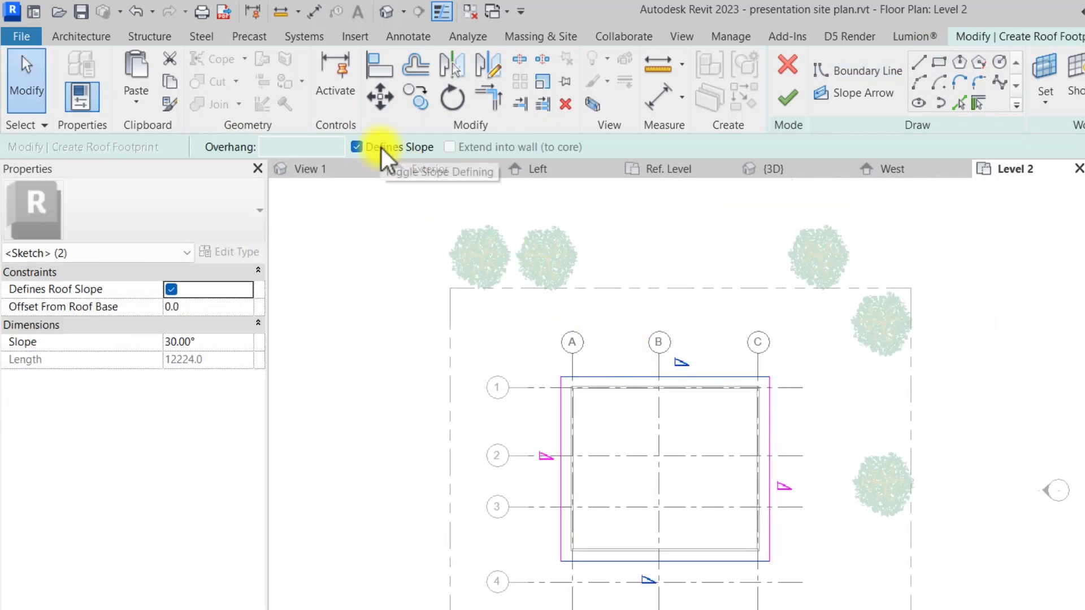
click(383, 148)
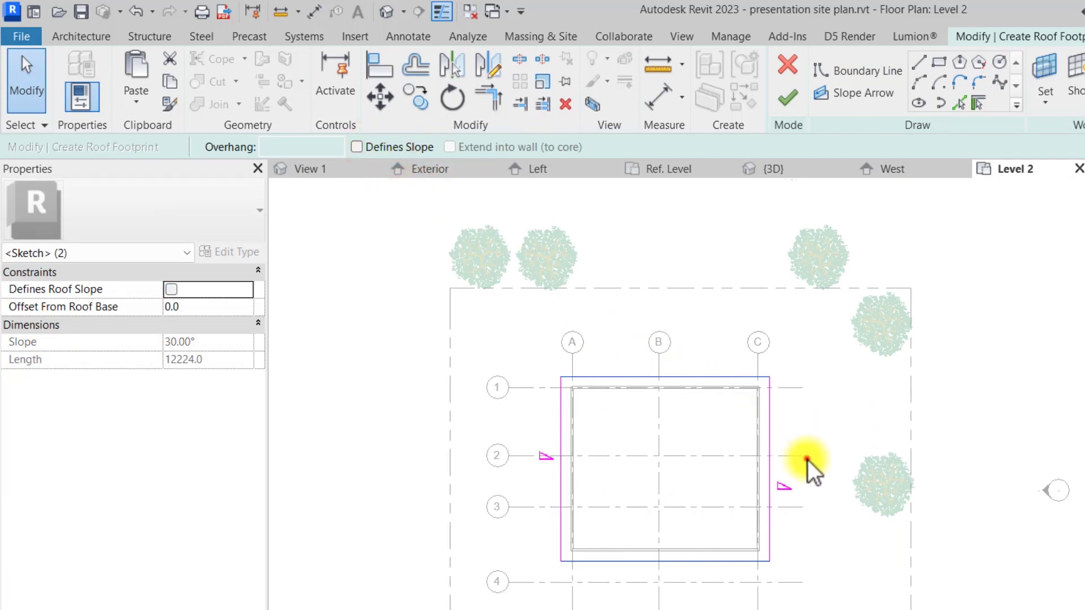
drag(833, 455, 510, 457)
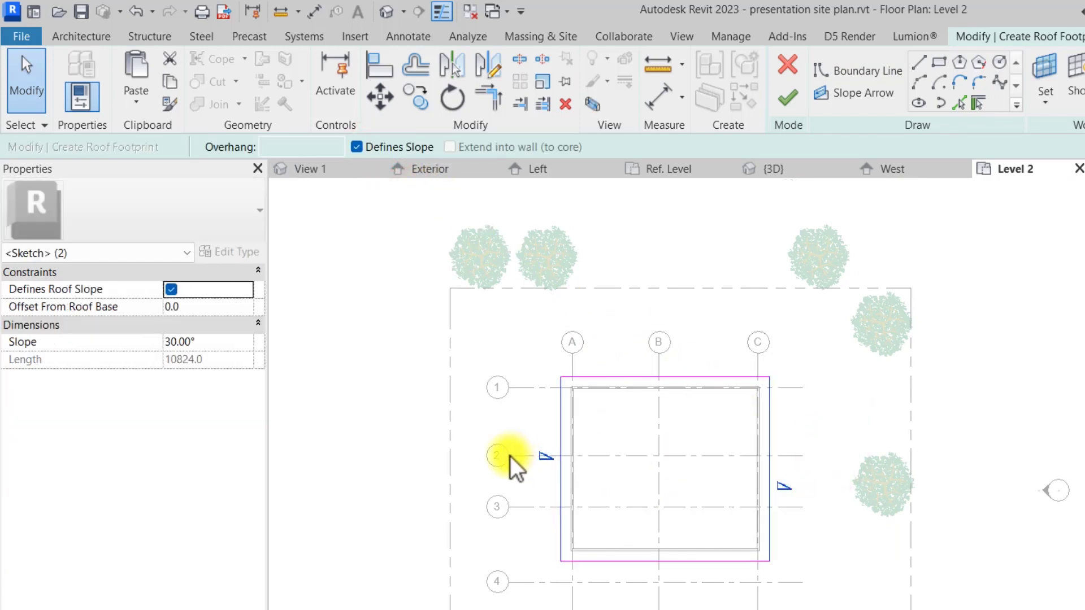
click(210, 343)
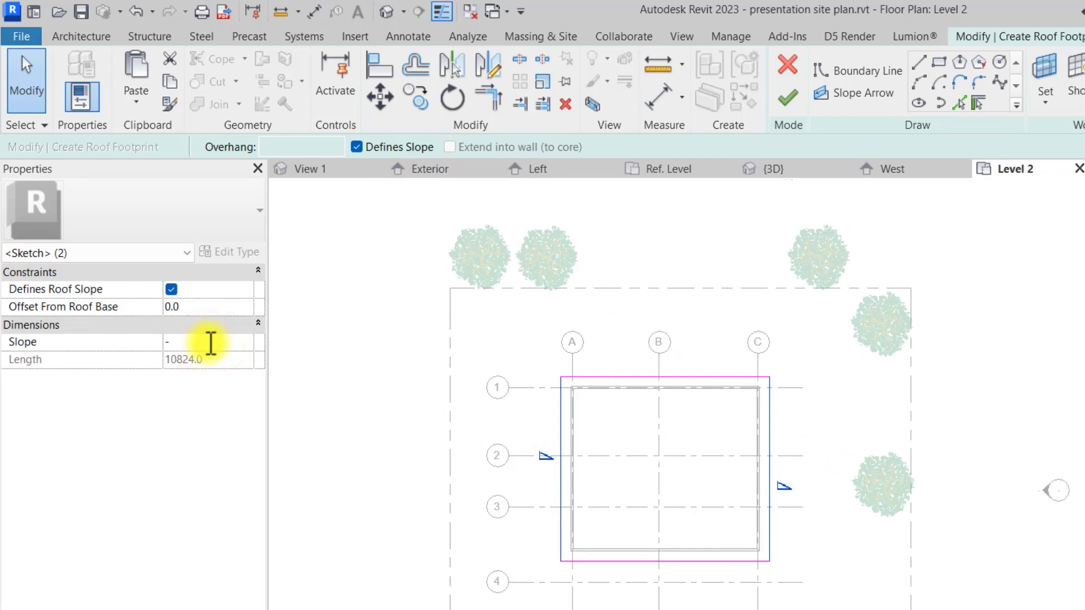
text(-25)
Finish the butterfly roof with the highlighted walls attached to it and show it in the South elevation.
click(789, 100)
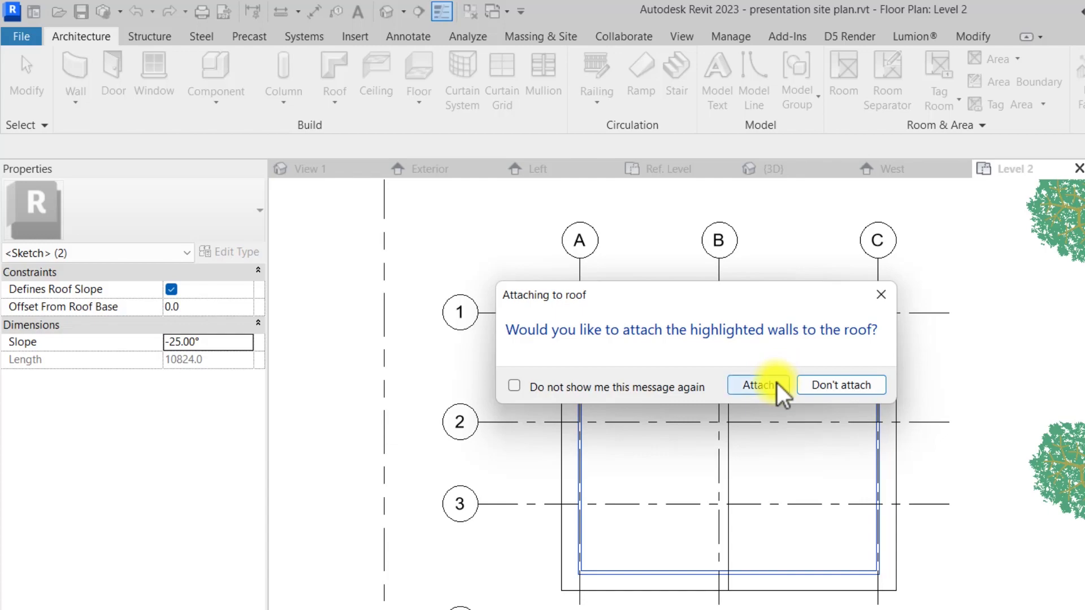
click(774, 384)
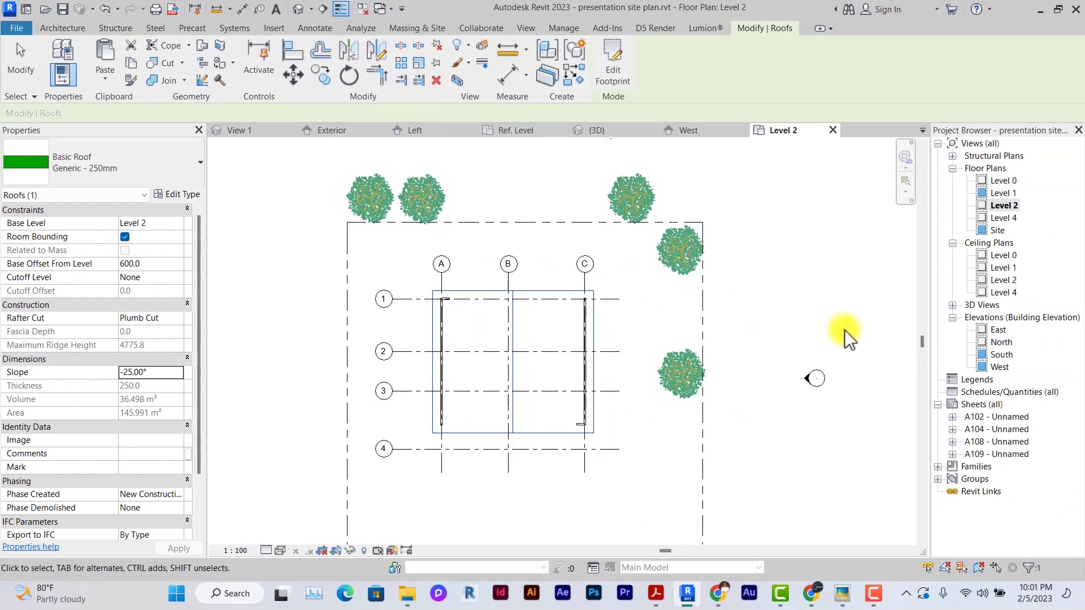
double_click(998, 354)
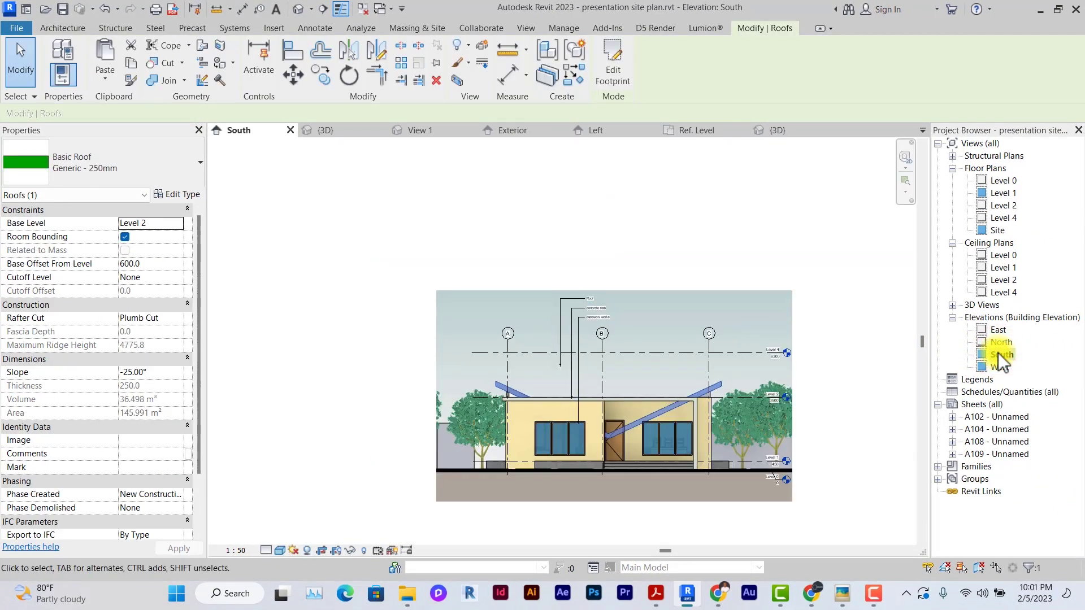
scroll(638, 418, up, 3)
middle_drag(759, 388, 719, 393)
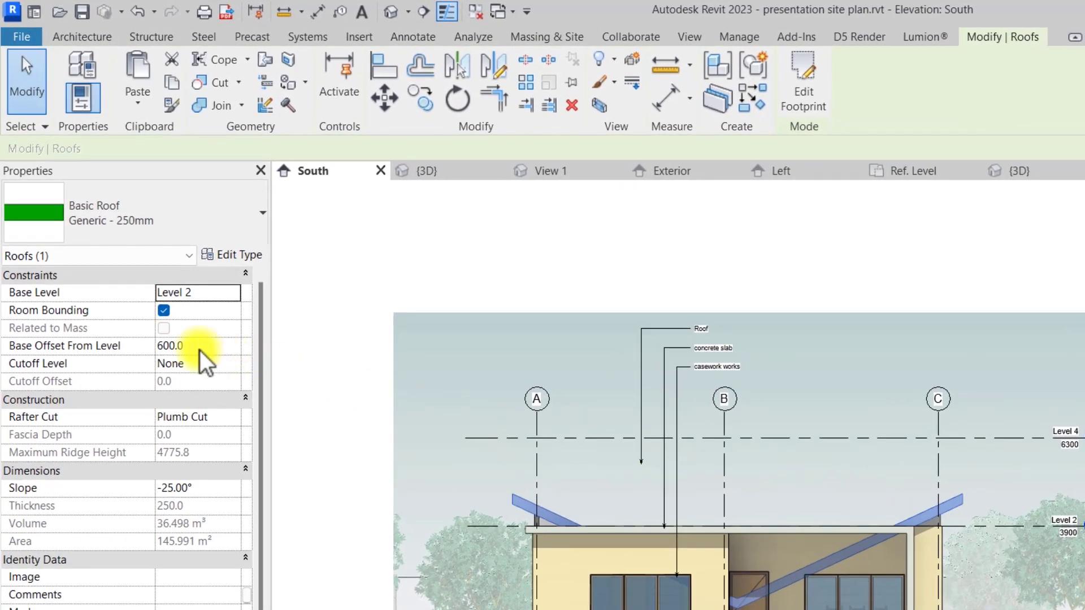
Try a base offset of 2400 from Level 2 for the butterfly roof and raise it to 3000.
click(200, 350)
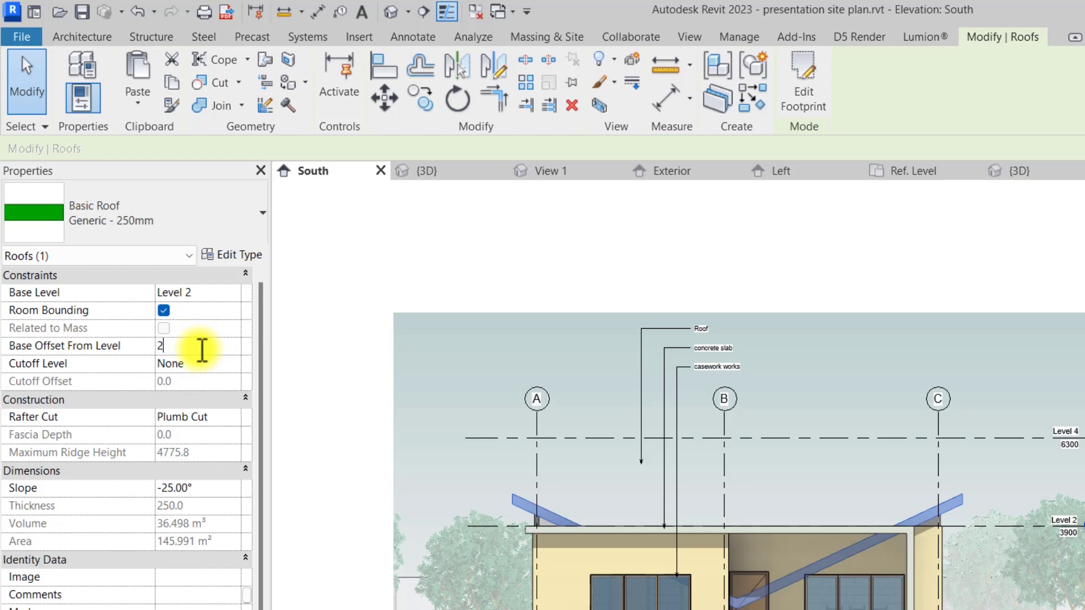
key(Return)
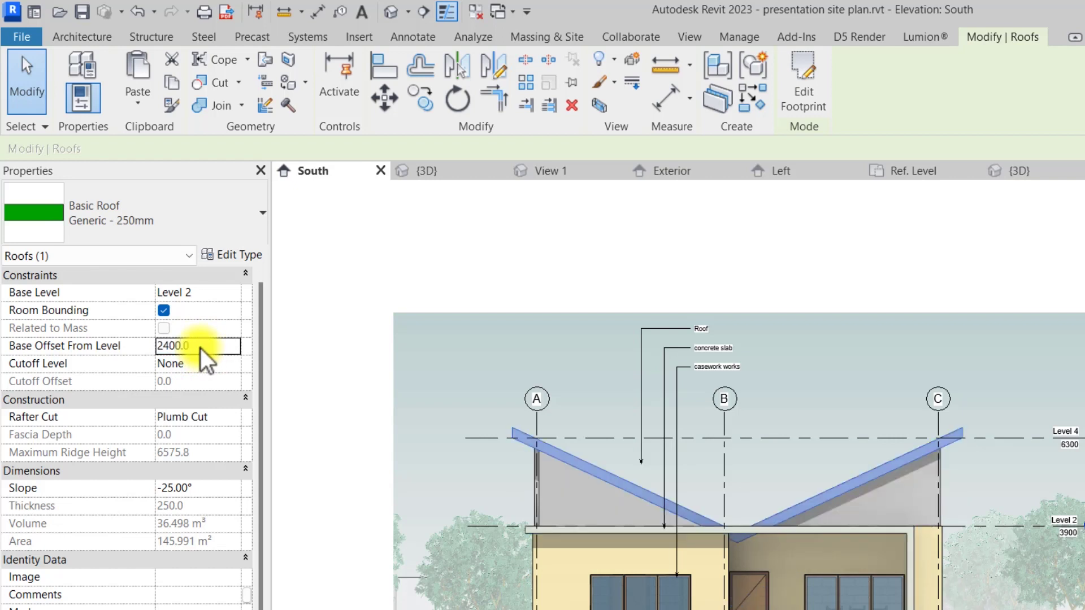
click(195, 346)
text(300)
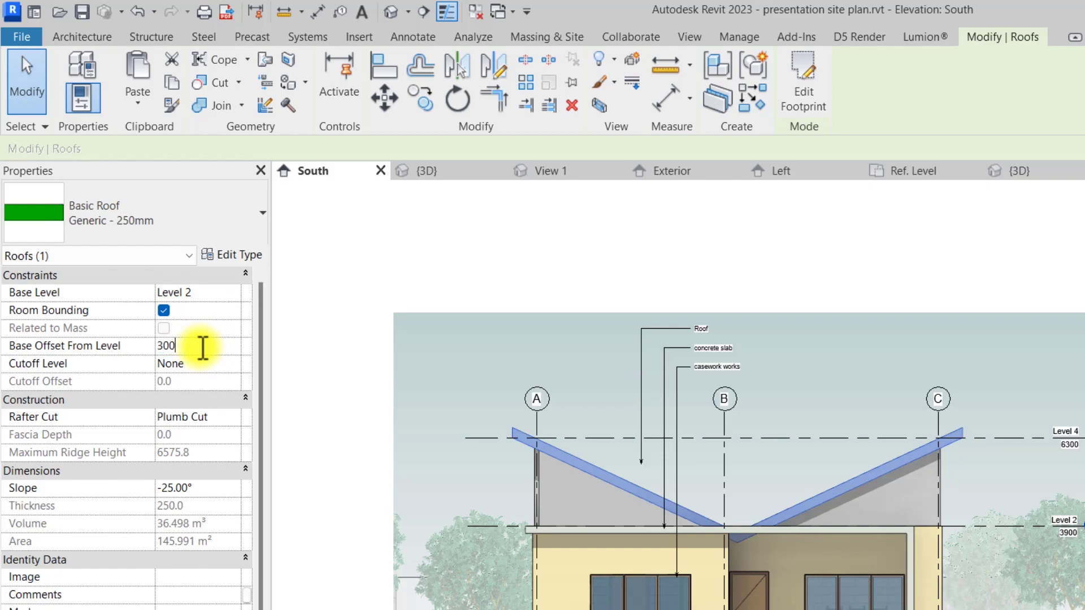
text(0)
key(Return)
click(812, 406)
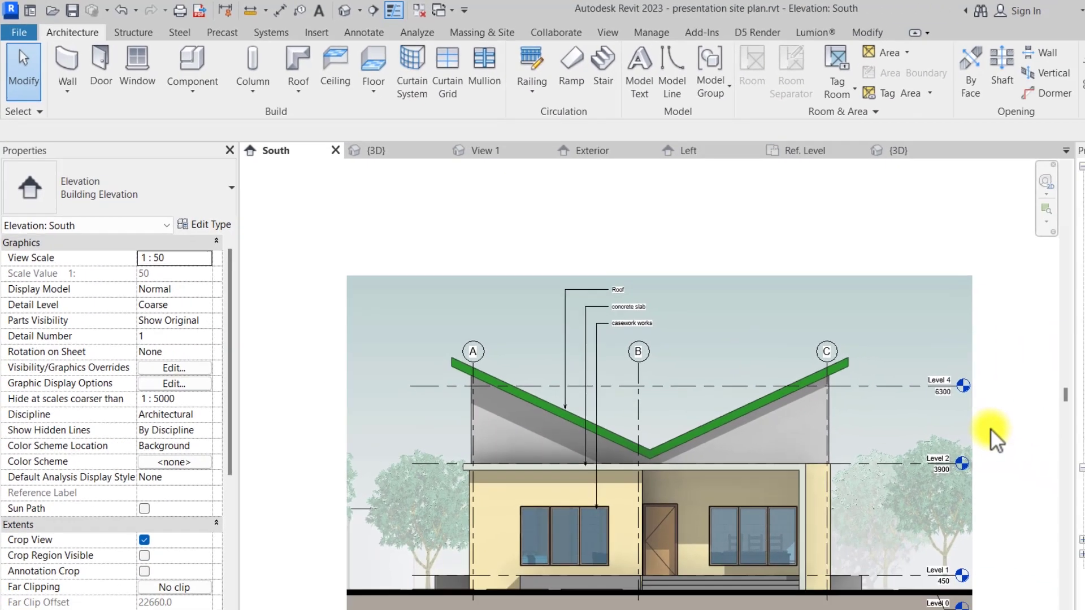
Edit the butterfly roof's footprint on Level 2 and set the grid C boundary line's offset from the roof base to 1500.
scroll(843, 348, up, 4)
scroll(843, 348, down, 4)
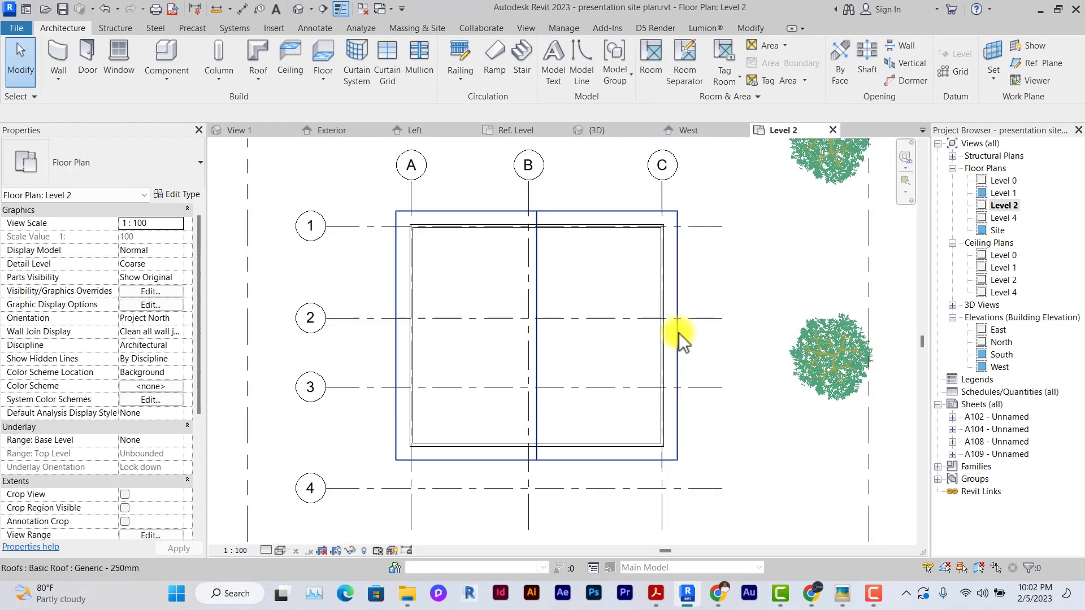
double_click(680, 333)
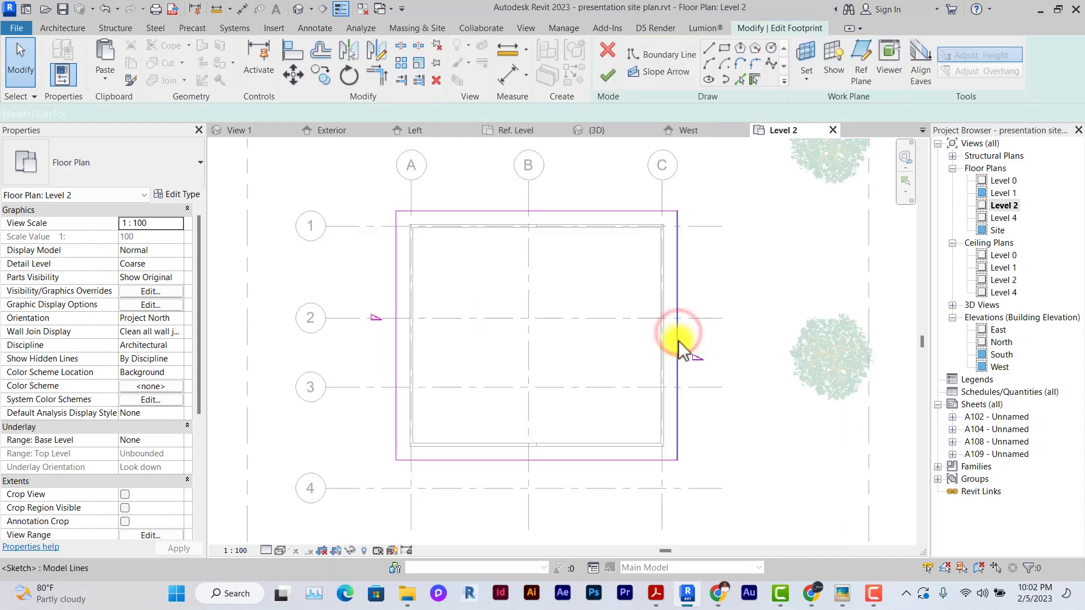
click(677, 379)
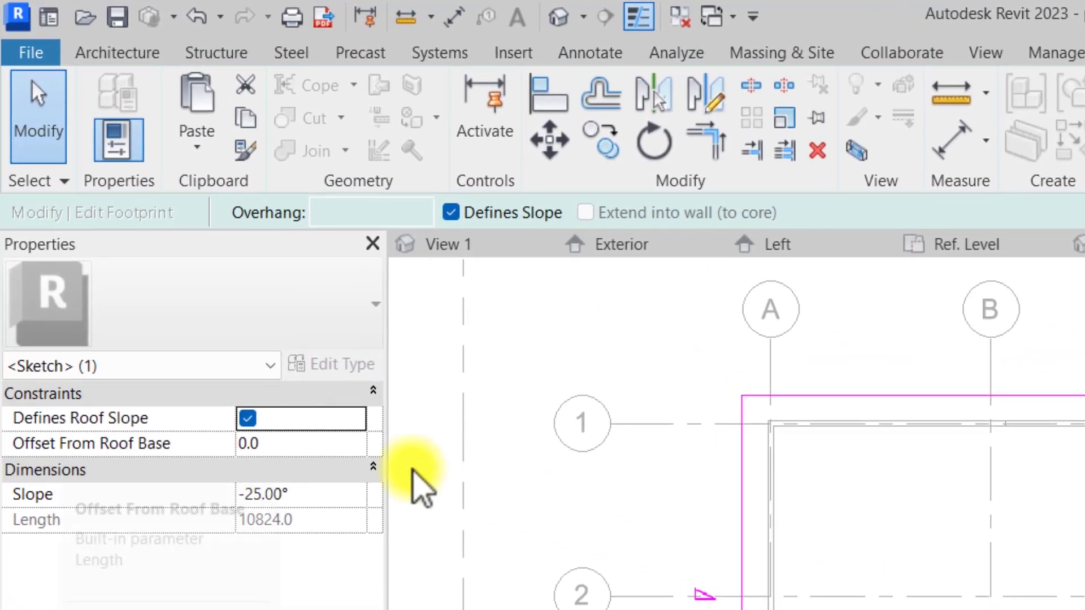
click(180, 238)
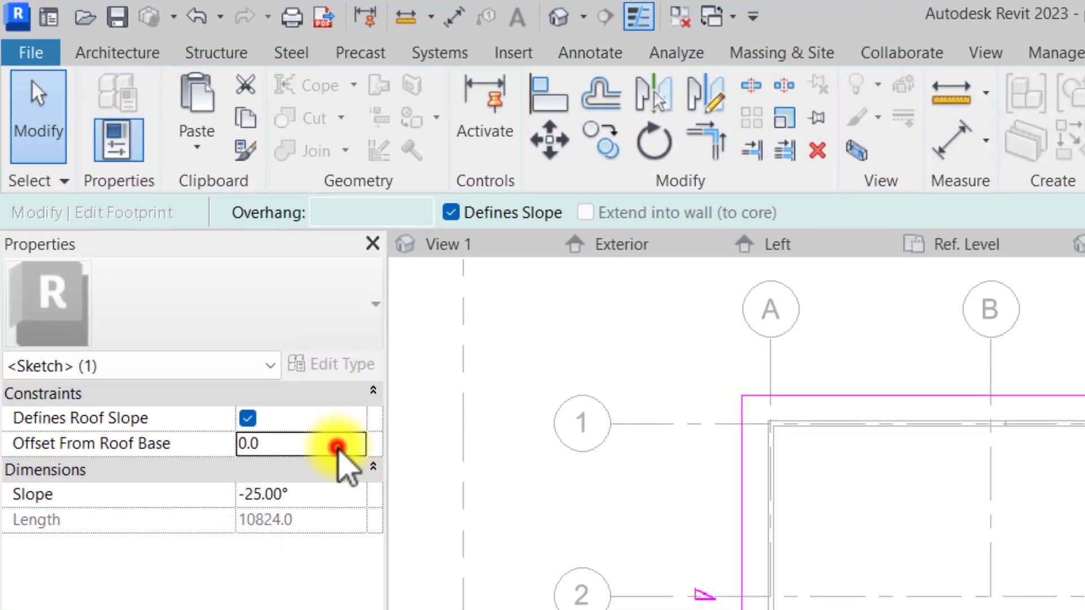
click(338, 448)
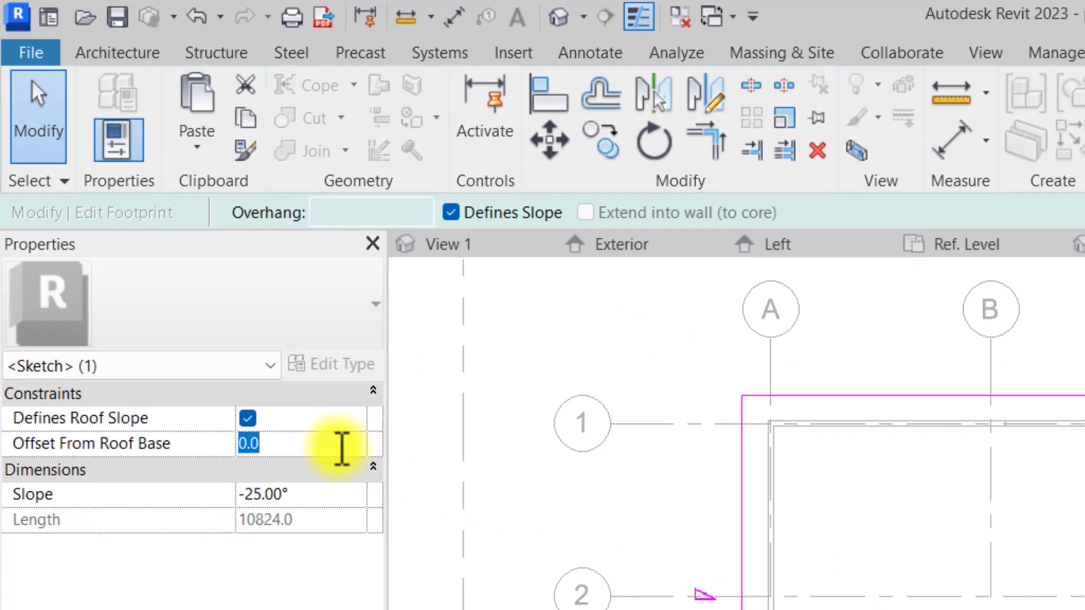
text(1500)
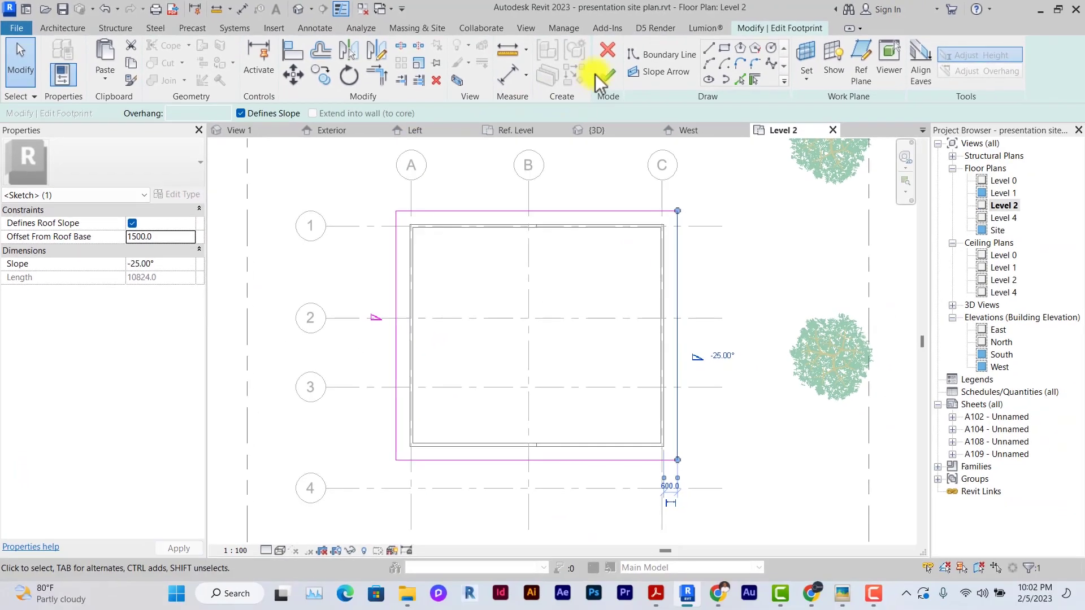
Finish the butterfly roof's footprint edit and show the uneven roof in the South elevation.
click(598, 76)
double_click(1002, 354)
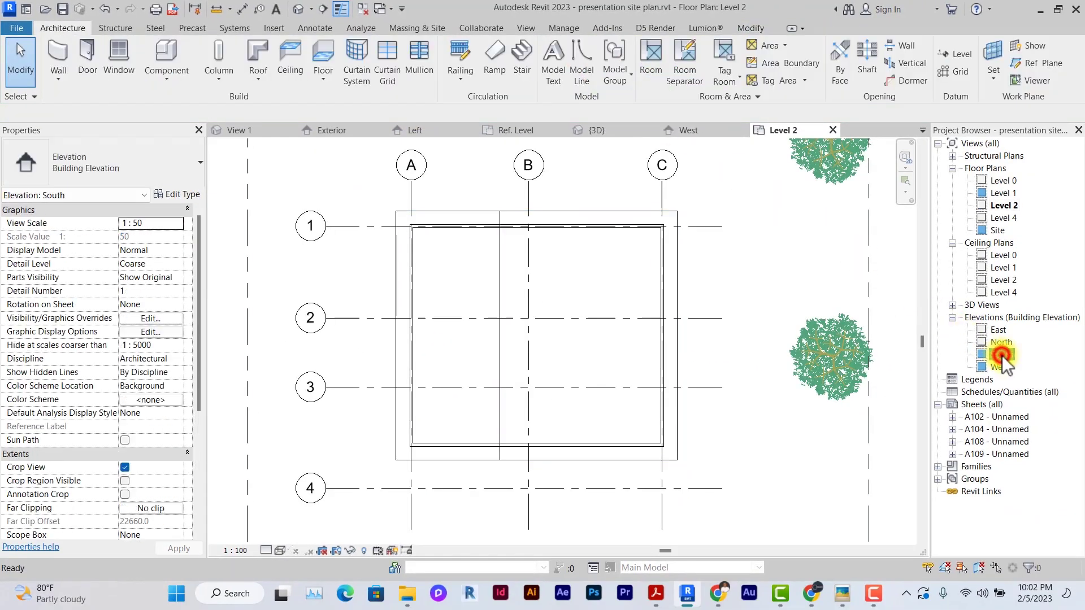
click(665, 273)
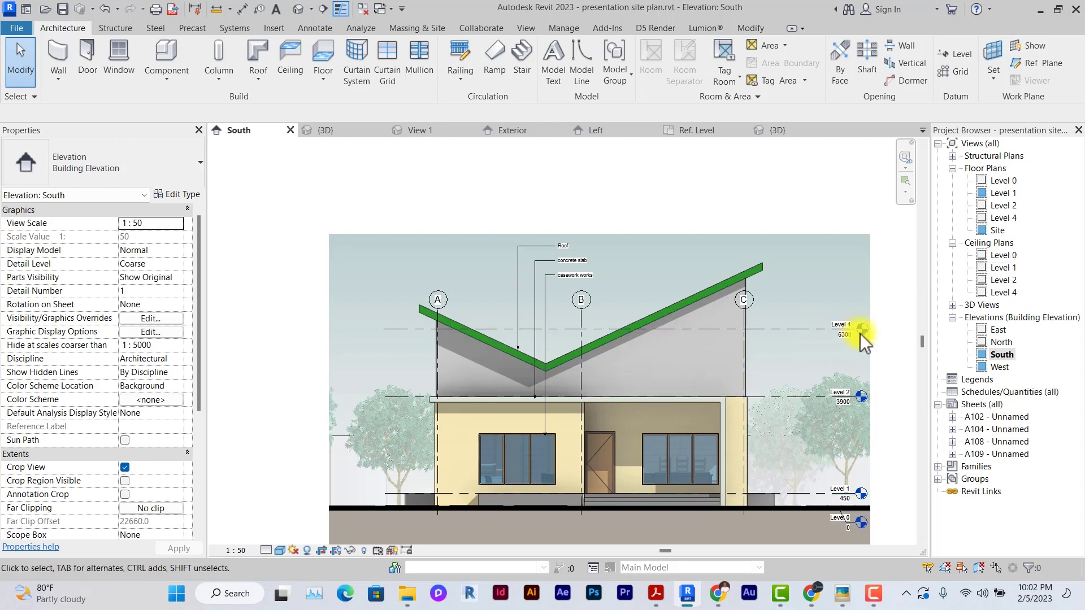
Reopen the roof's footprint on Level 2 and make all four boundary lines define a 30° slope.
click(1004, 280)
double_click(1005, 281)
double_click(995, 205)
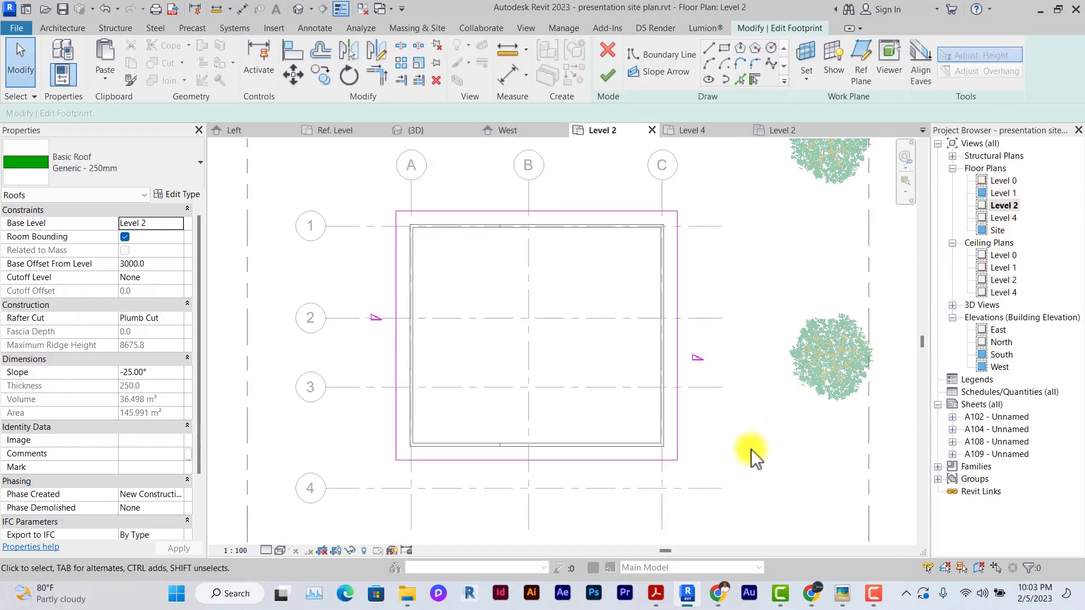
mouse_move(711, 490)
mouse_down()
mouse_move(330, 198)
mouse_move(718, 480)
mouse_up()
click(330, 198)
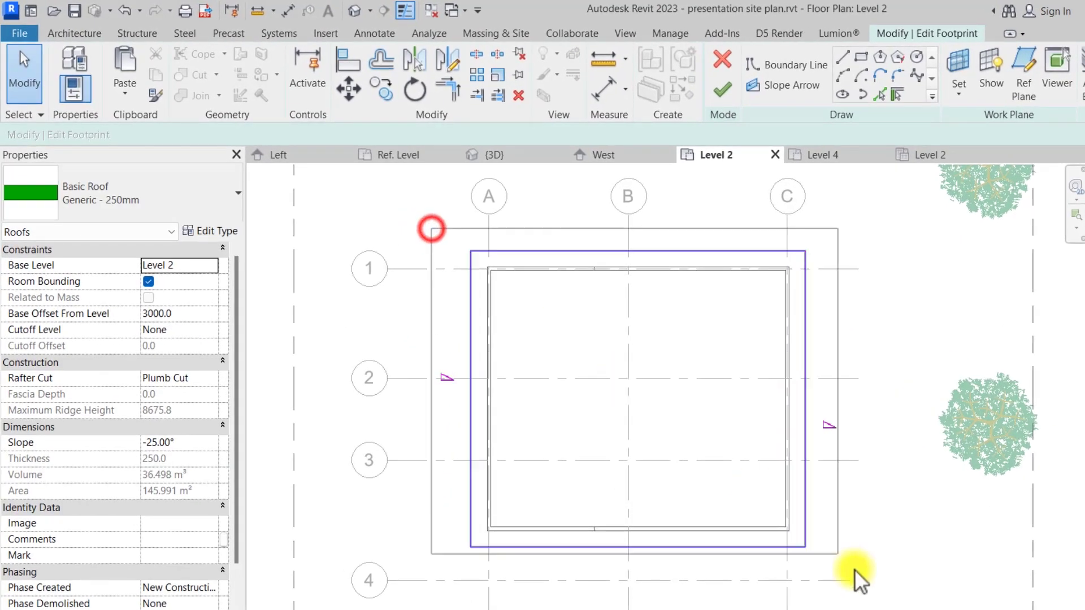
drag(859, 579, 860, 581)
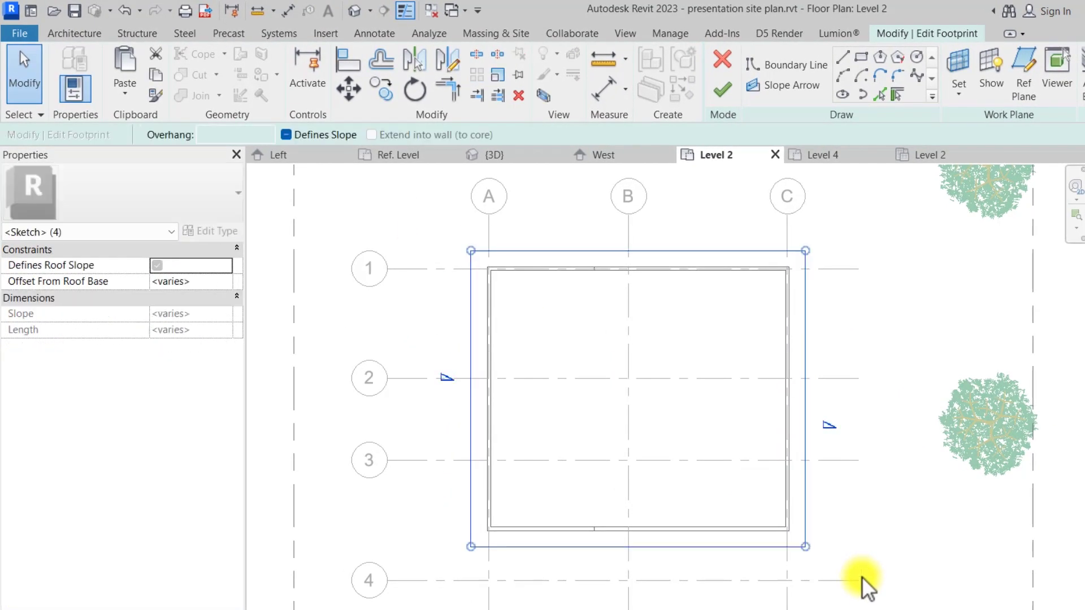
click(286, 135)
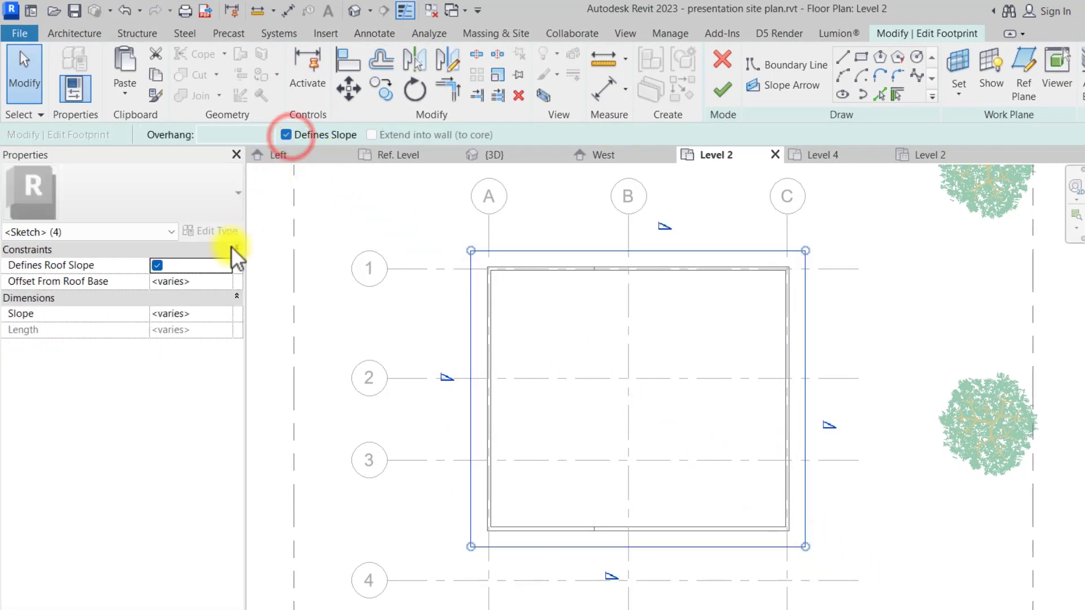
text(30)
key(Return)
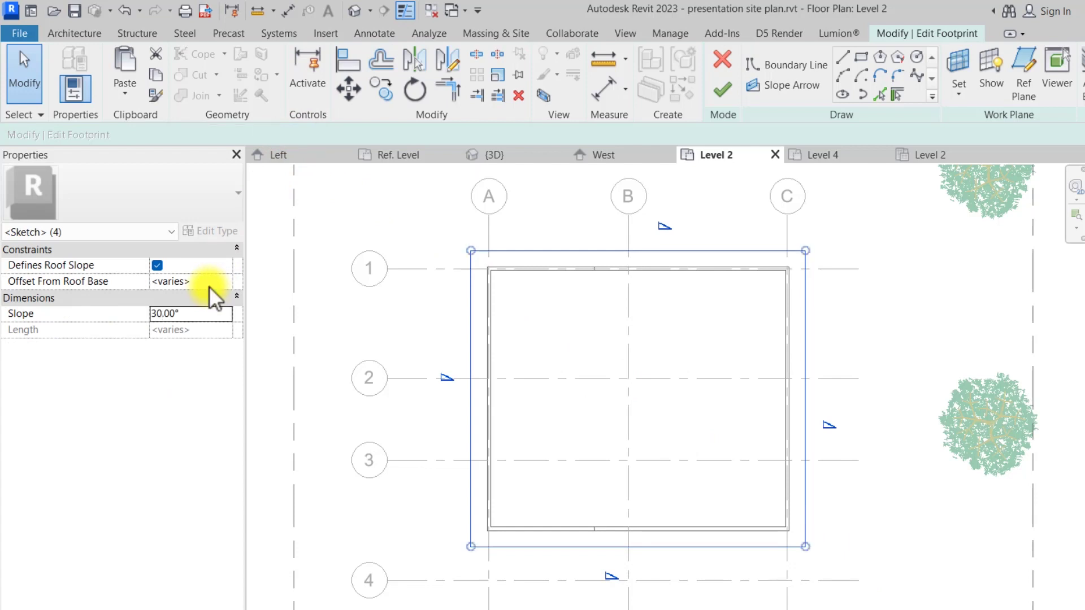
Set all four boundary lines' offset from the roof base to 0 and finish the footprint edit.
click(214, 282)
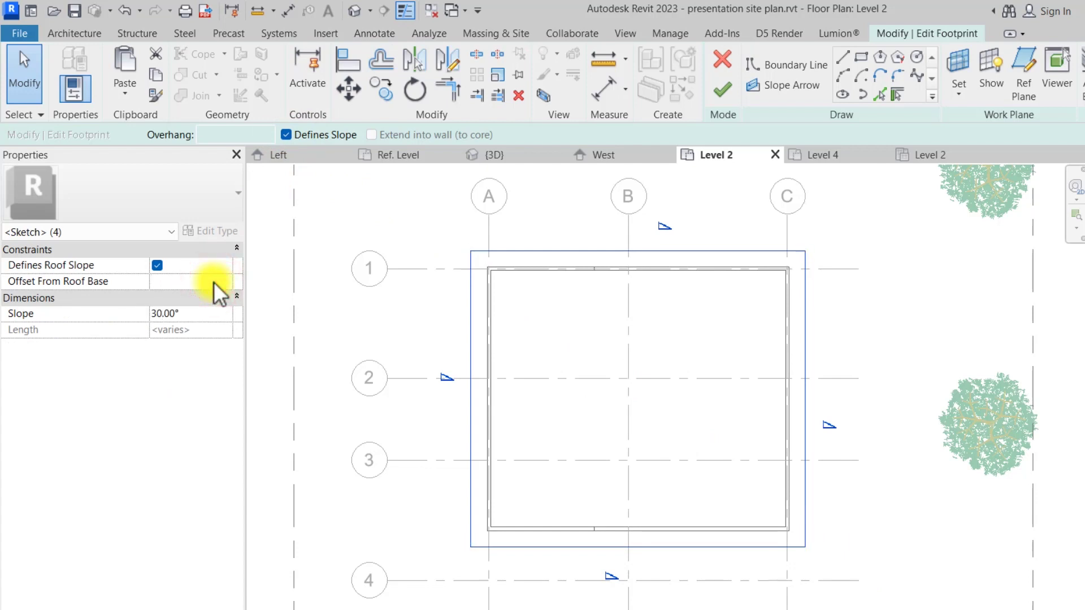
text(0)
click(594, 356)
click(722, 90)
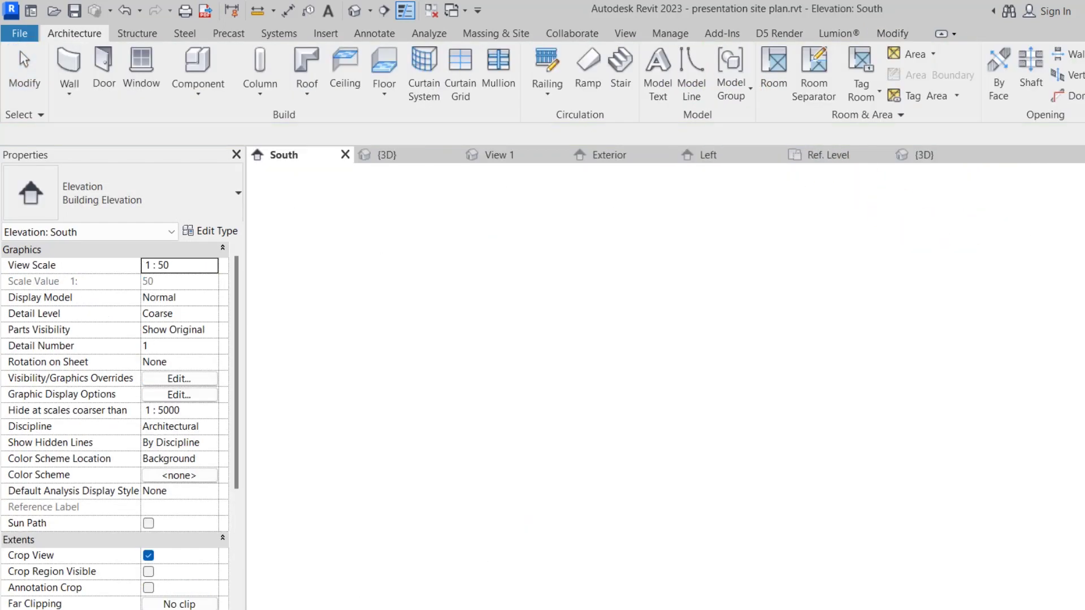
In the South elevation, lower the hip roof to a base offset of 600 from Level 2.
click(515, 356)
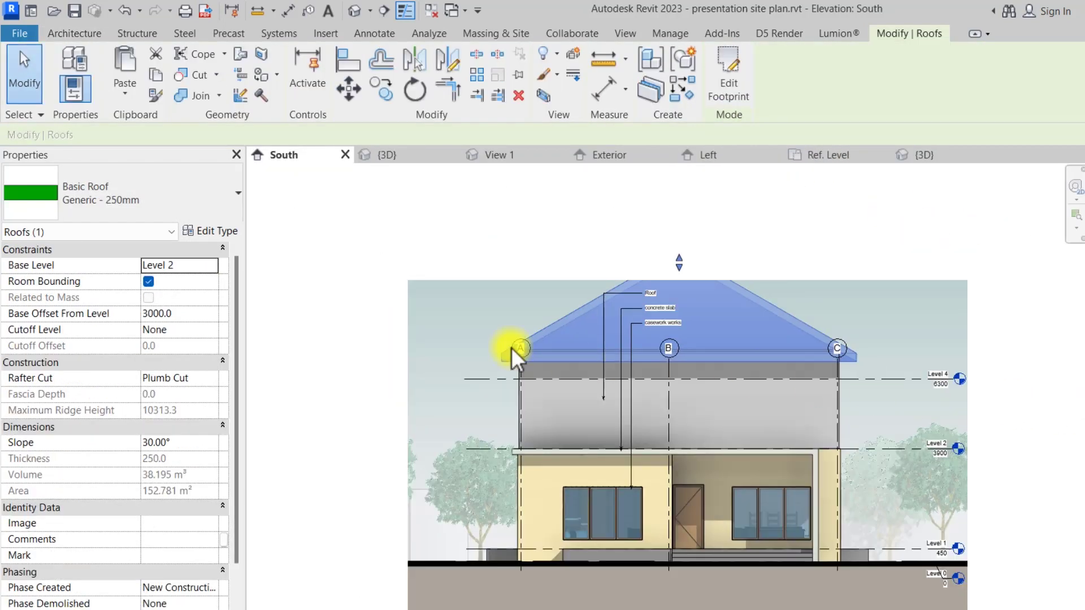
click(193, 315)
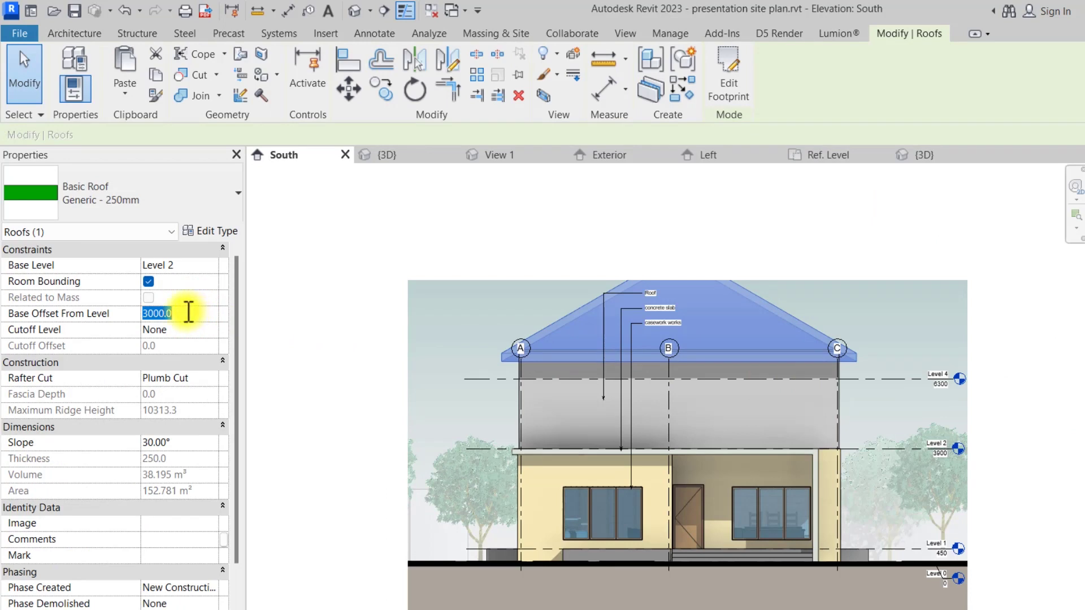
double_click(186, 312)
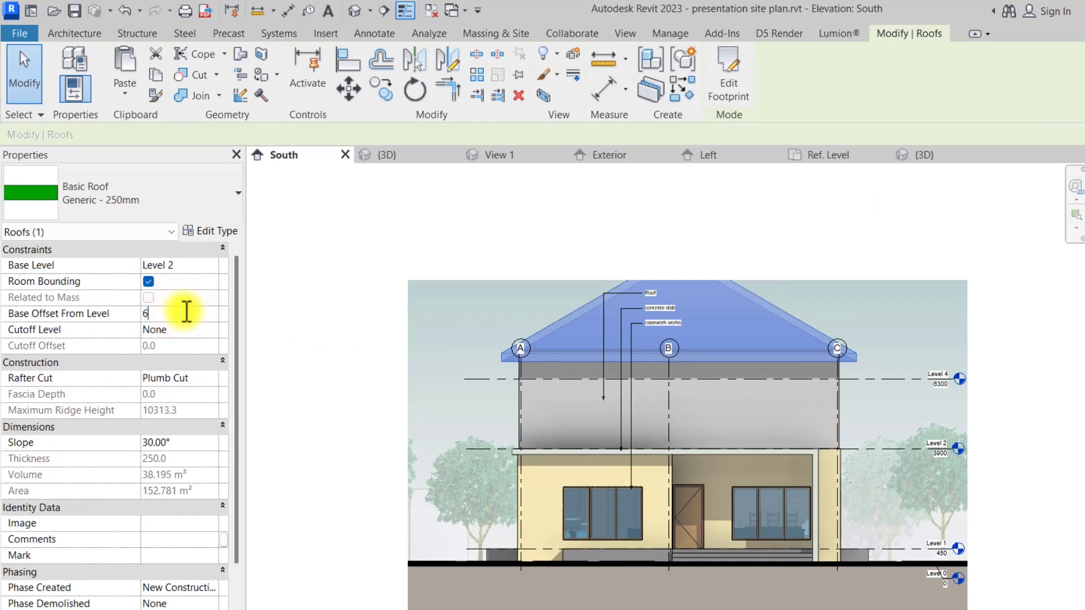
click(869, 346)
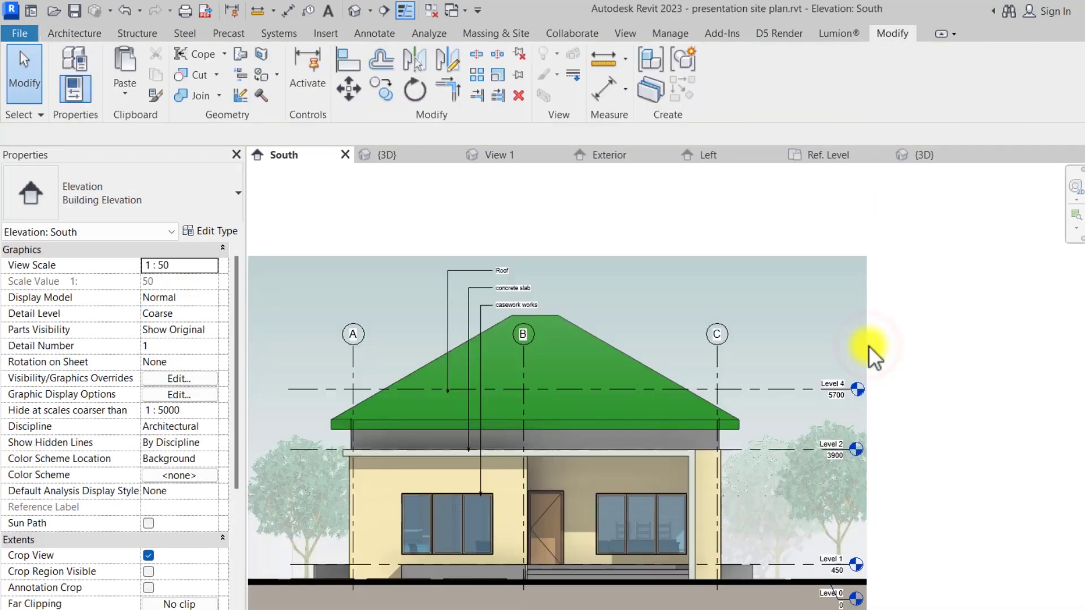
middle_drag(868, 346, 888, 366)
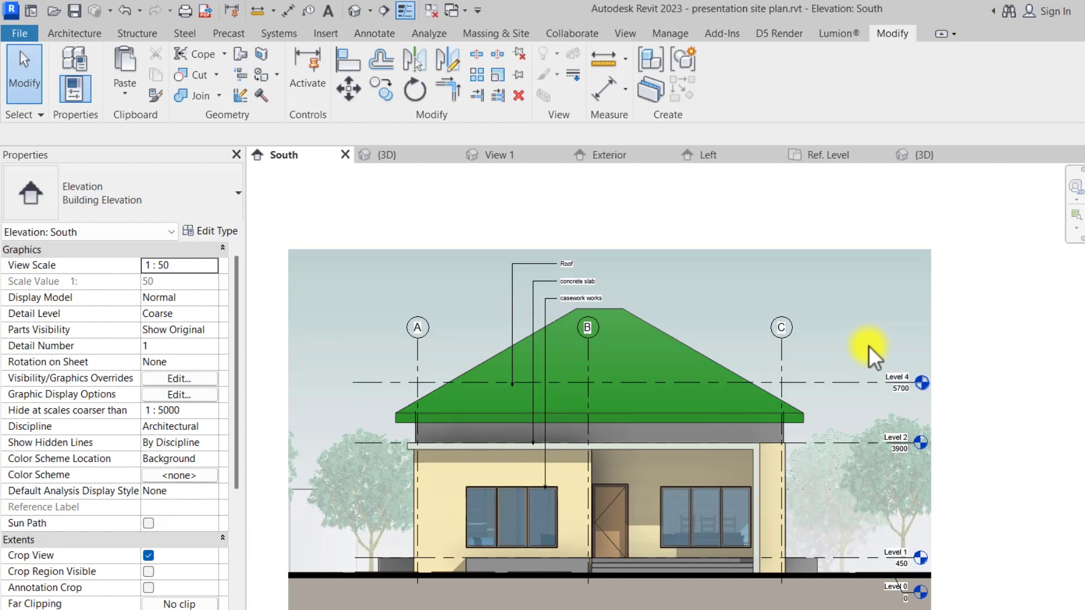
On Level 2, draw a rectangle of Interior - Blockwork 100 walls about 2900 long across grid 2 near grid C and widen it toward grid B.
double_click(922, 381)
scroll(922, 381, down, 3)
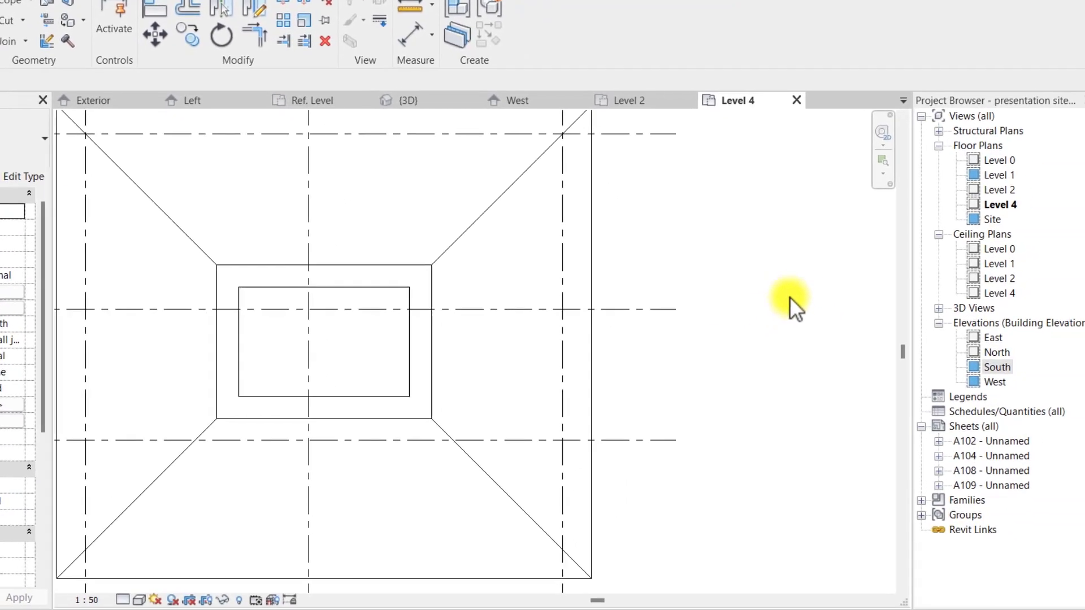
double_click(989, 187)
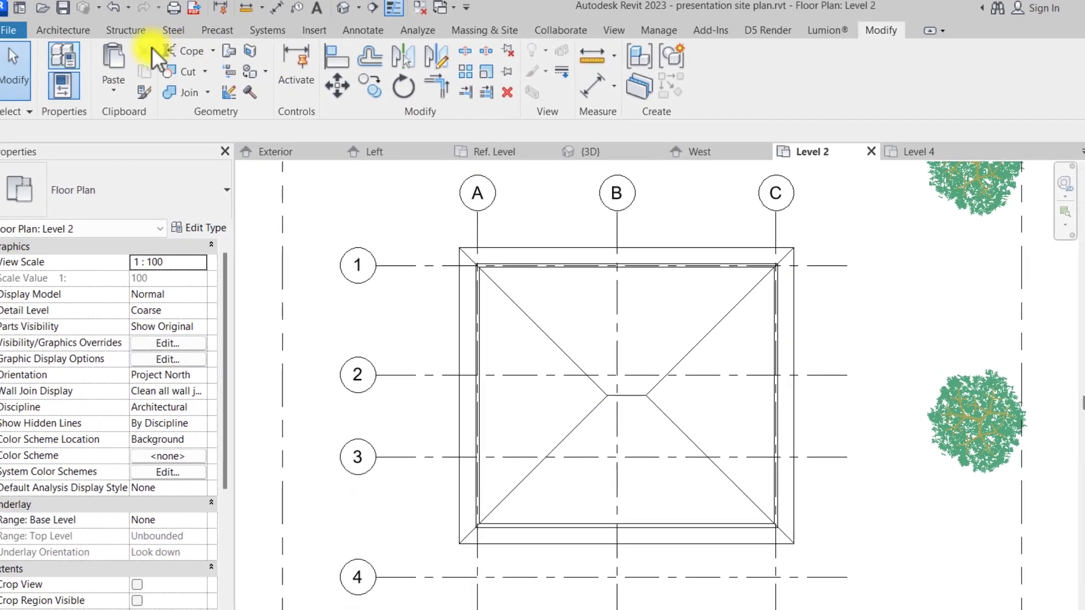
click(63, 30)
click(58, 87)
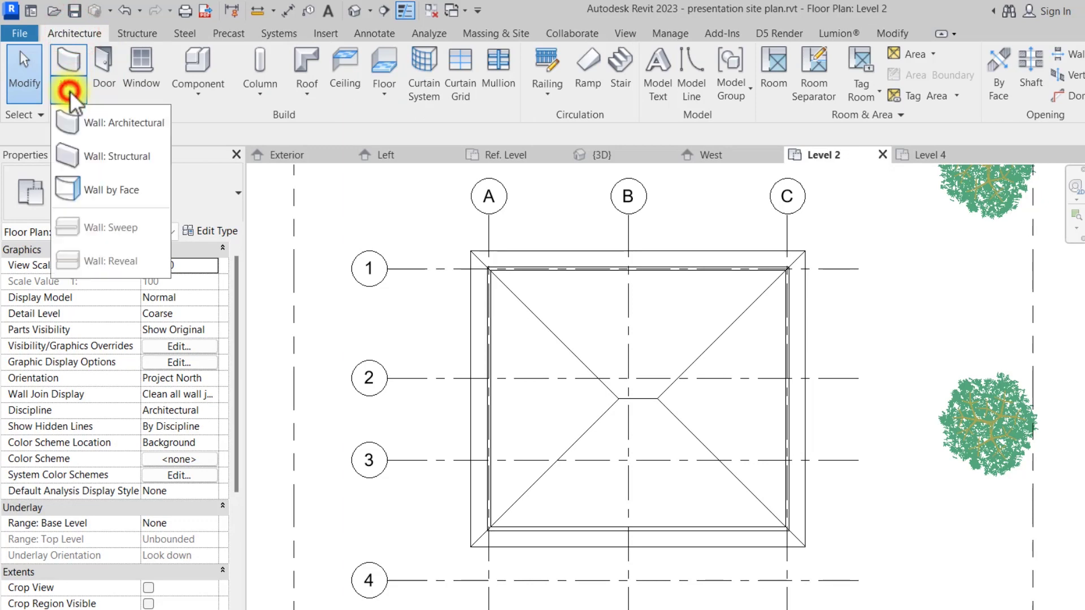
click(97, 124)
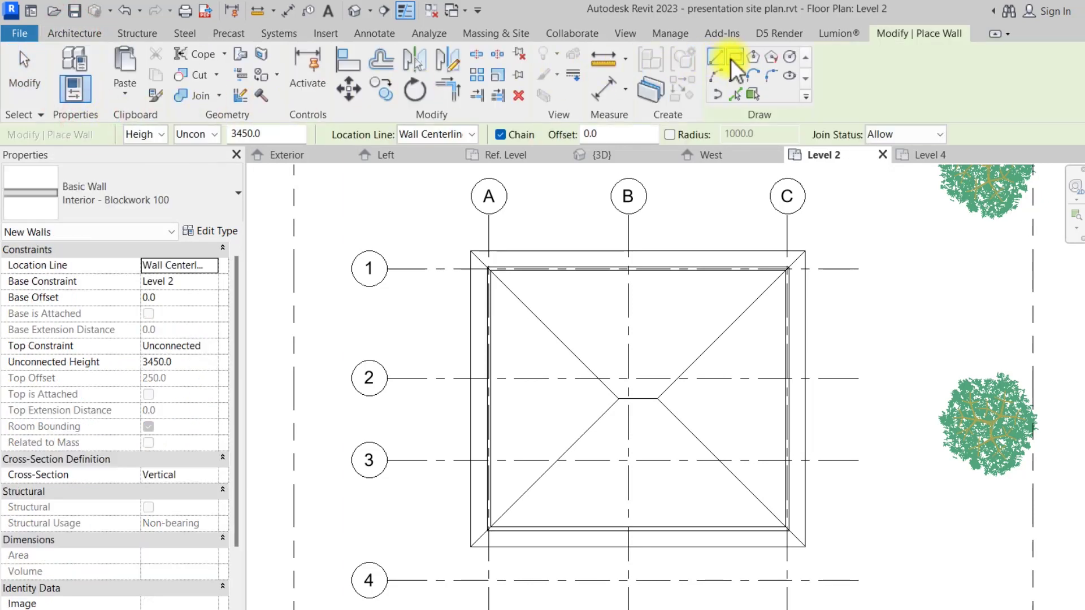
click(734, 57)
scroll(757, 441, up, 2)
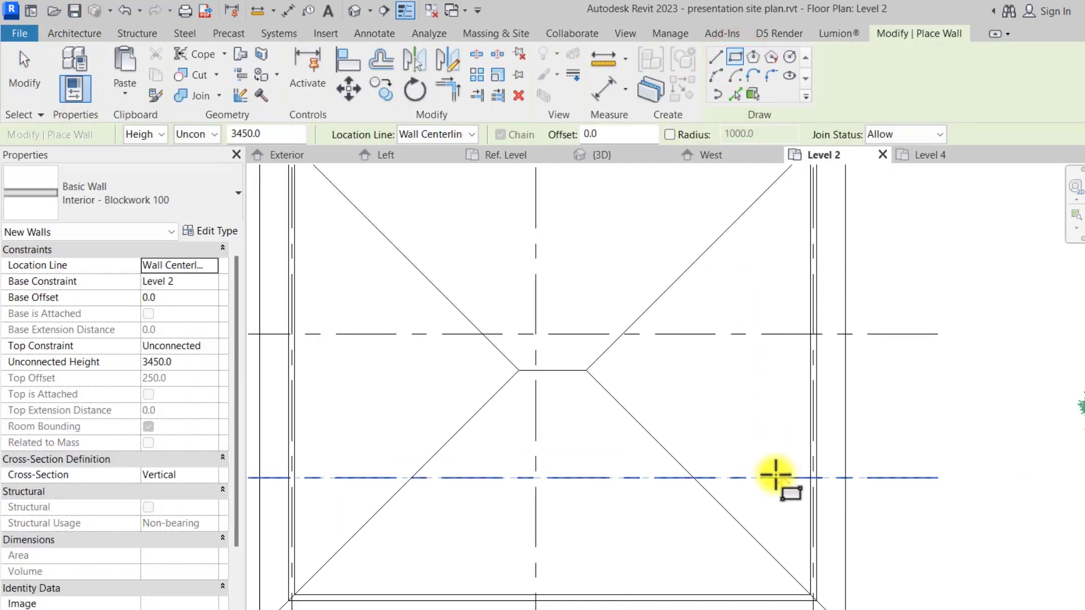
click(780, 448)
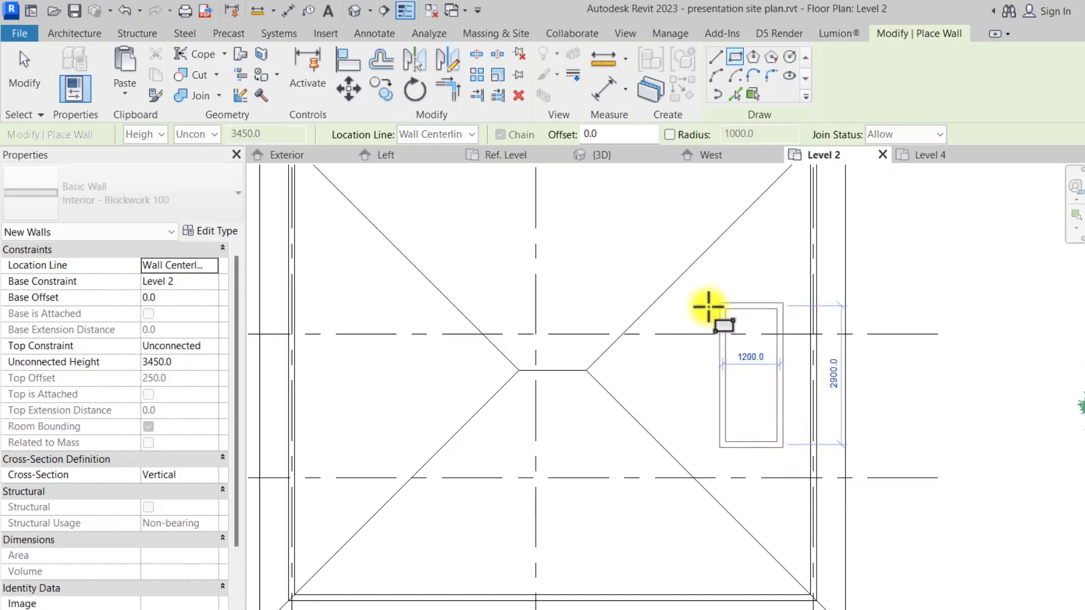
click(709, 307)
key(Escape)
key(Escape)
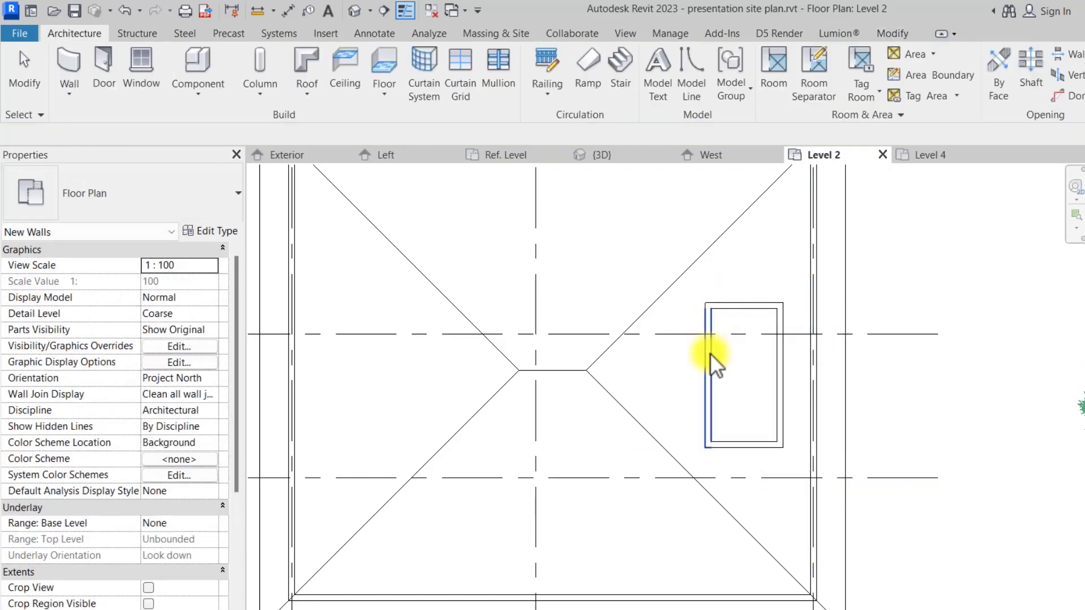
click(710, 375)
key(Escape)
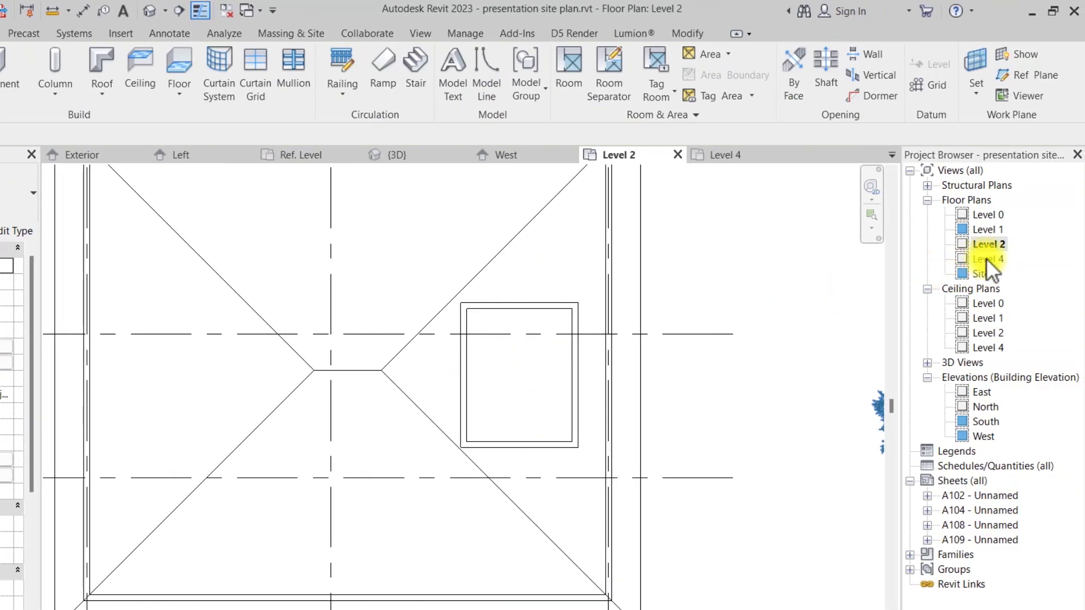
Start a Roof by Footprint on Level 4 and set its base offset from the level to -300.
double_click(985, 259)
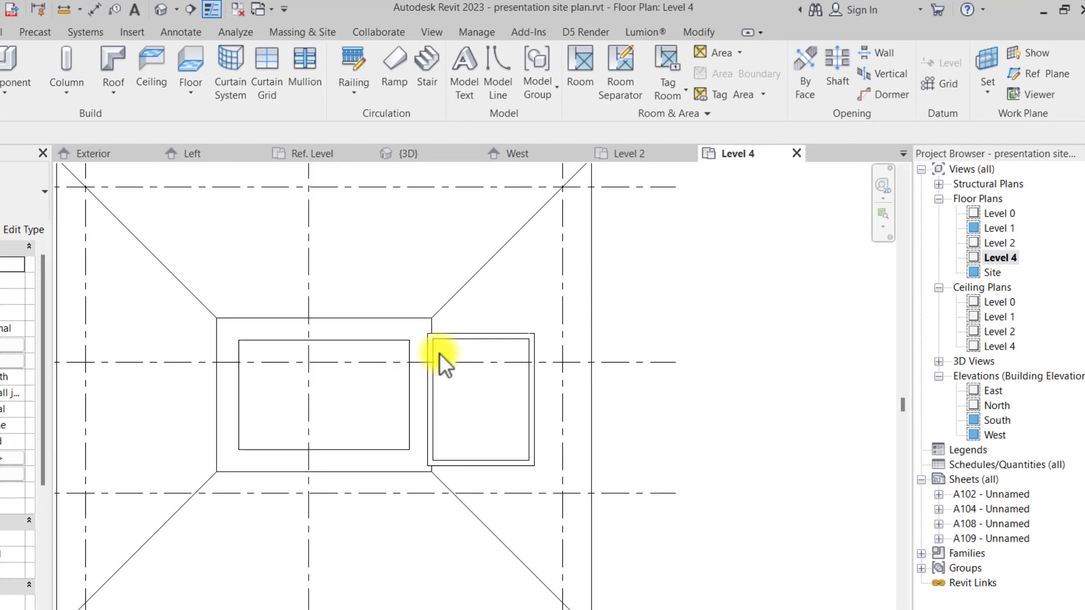
click(113, 85)
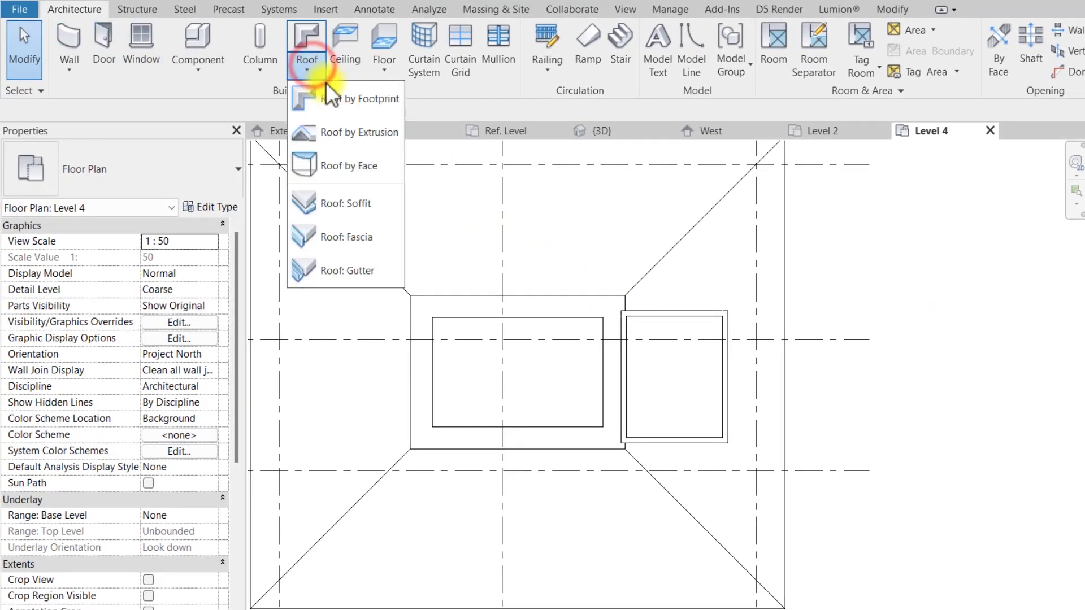
click(338, 100)
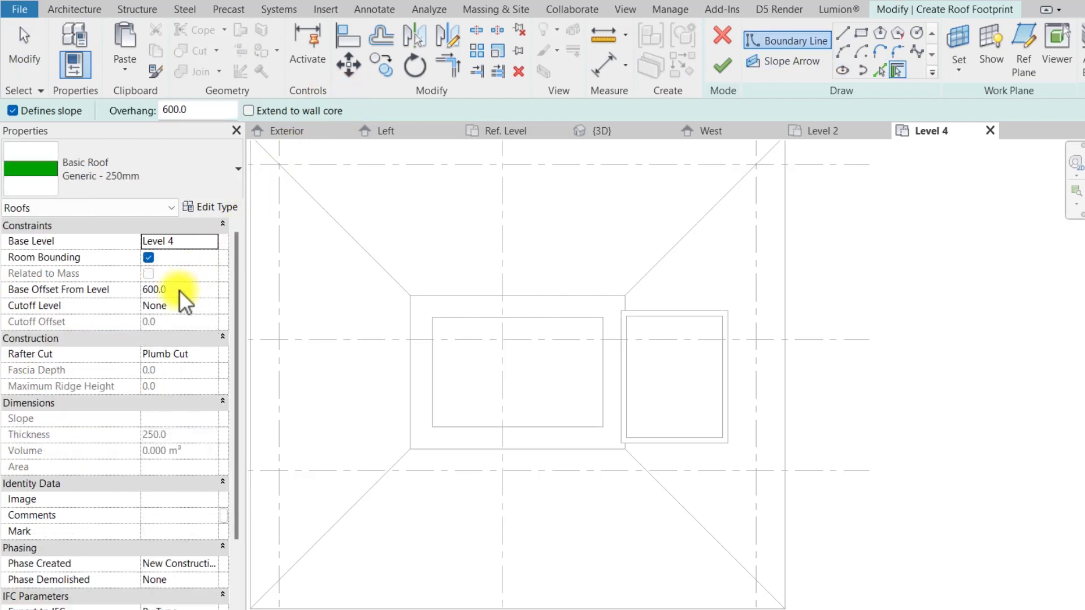
click(180, 290)
text(-30)
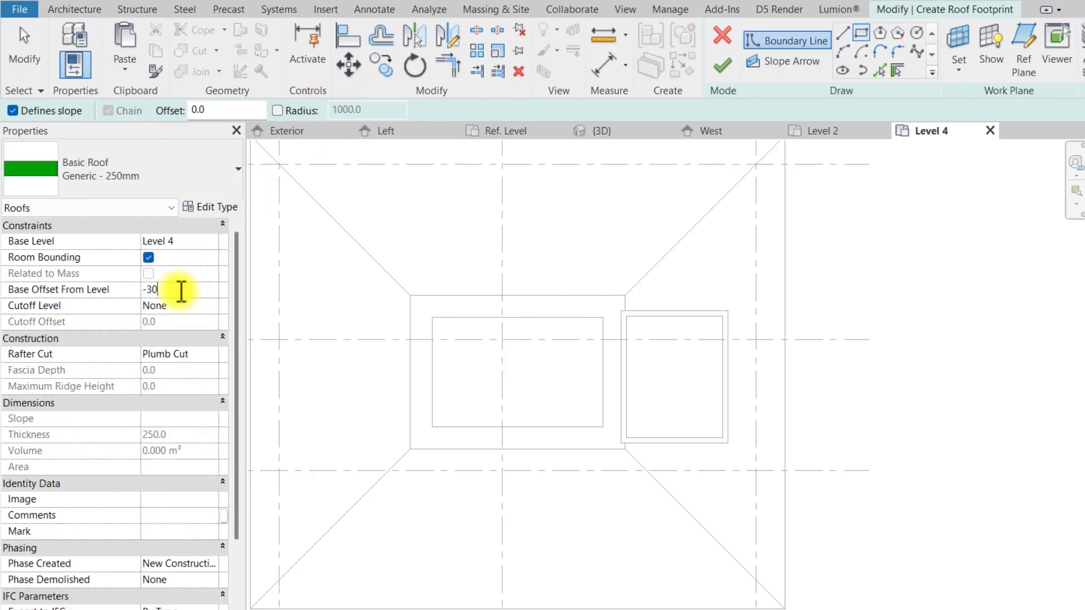
text(0)
key(Return)
Use roof type Generic - 125mm and draw a rectangular roof boundary around the small blockwork walls with a 250 offset.
click(129, 169)
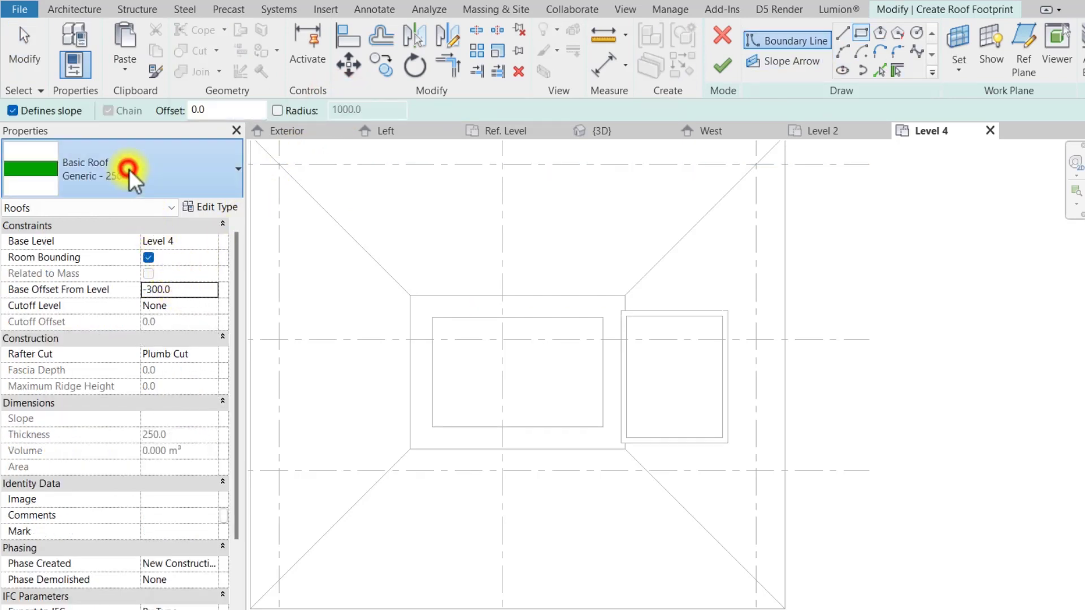
click(113, 286)
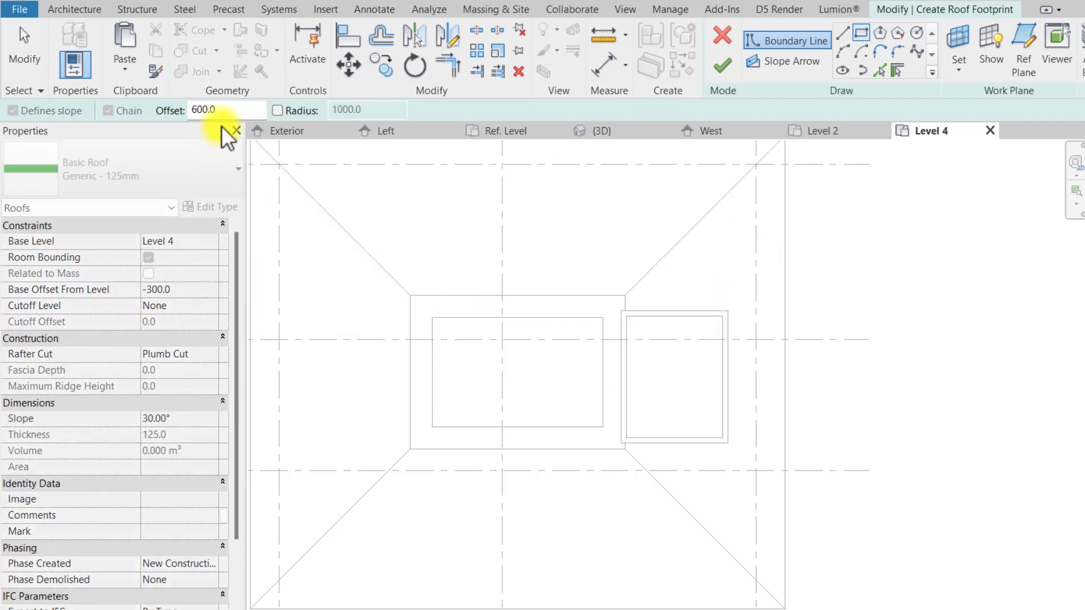
click(229, 111)
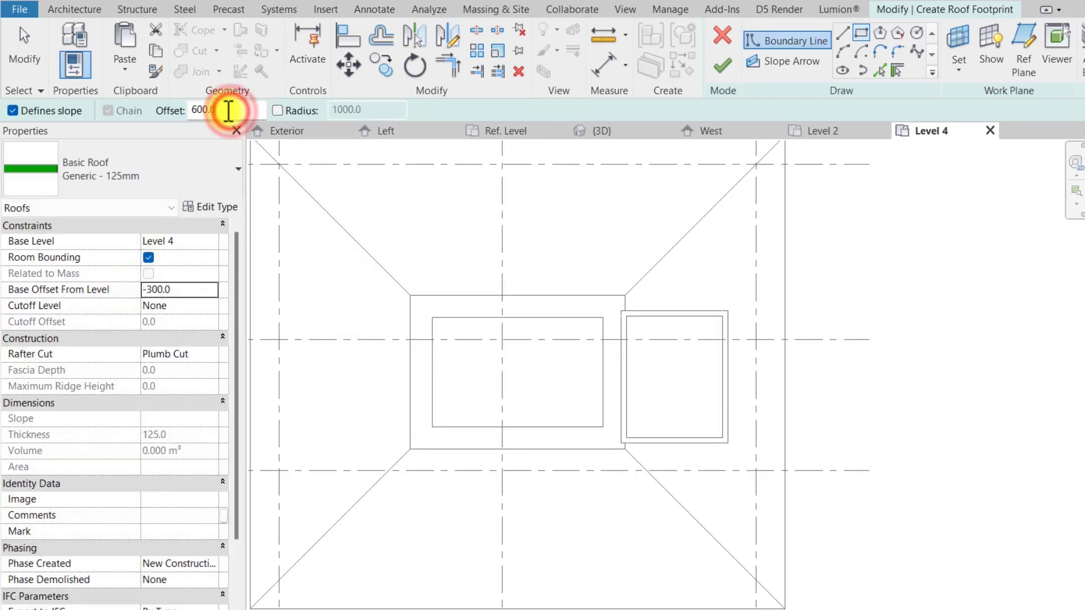
double_click(227, 110)
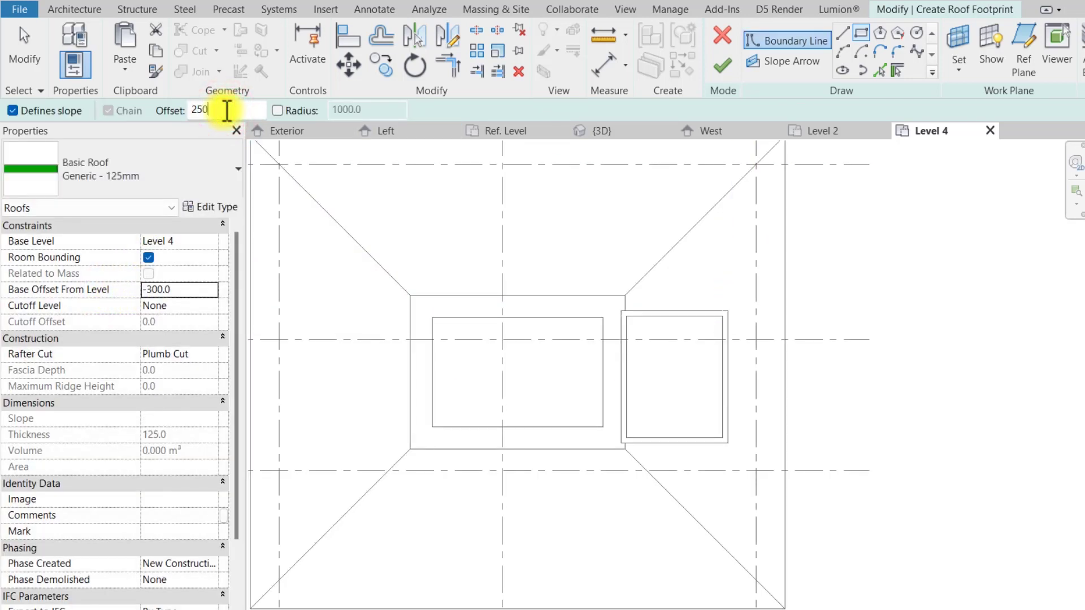
text(250)
click(728, 310)
click(625, 439)
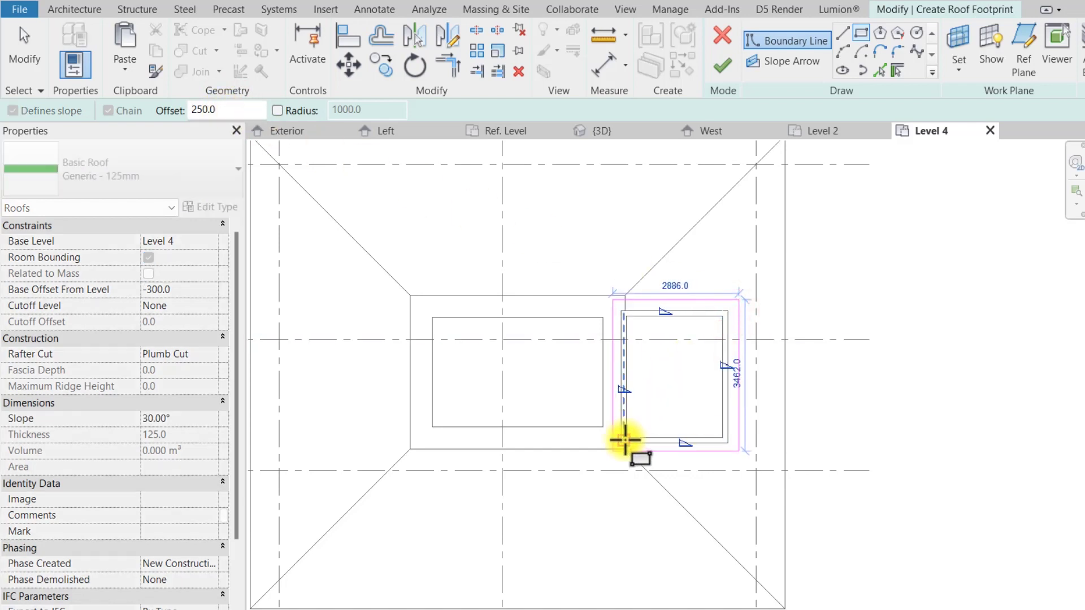
Turn off slope definition for the two longer boundary lines of the small roof.
key(Escape)
key(Escape)
scroll(666, 439, up, 2)
drag(805, 437, 354, 347)
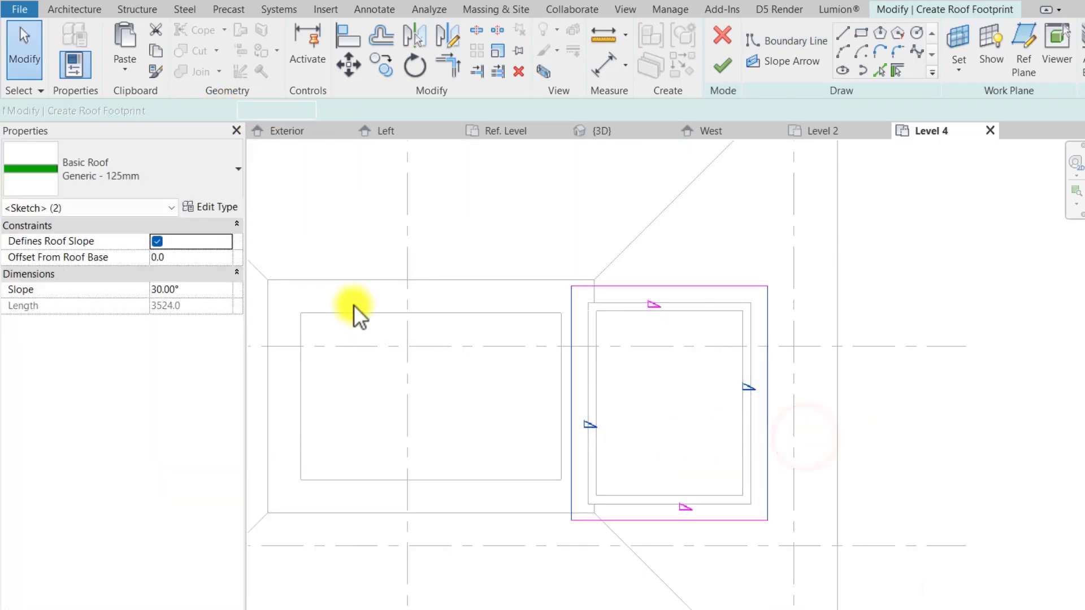
click(339, 111)
Set the slope of the two shorter boundary lines to 20° and finish the footprint, attaching the highlighted walls to the roof.
drag(694, 534, 617, 258)
click(198, 291)
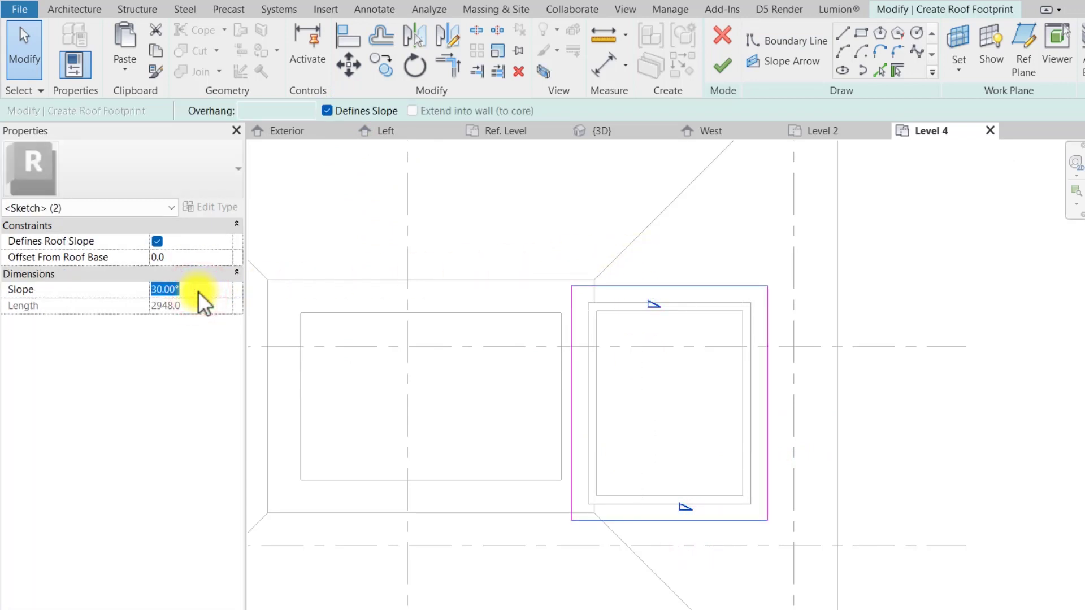
text(20)
click(836, 318)
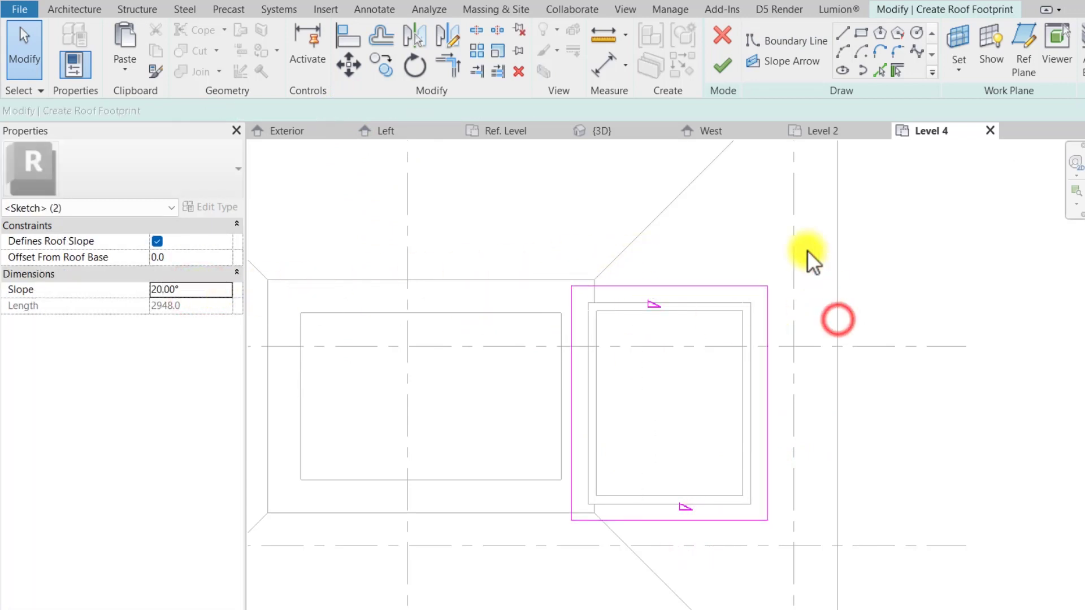
click(720, 65)
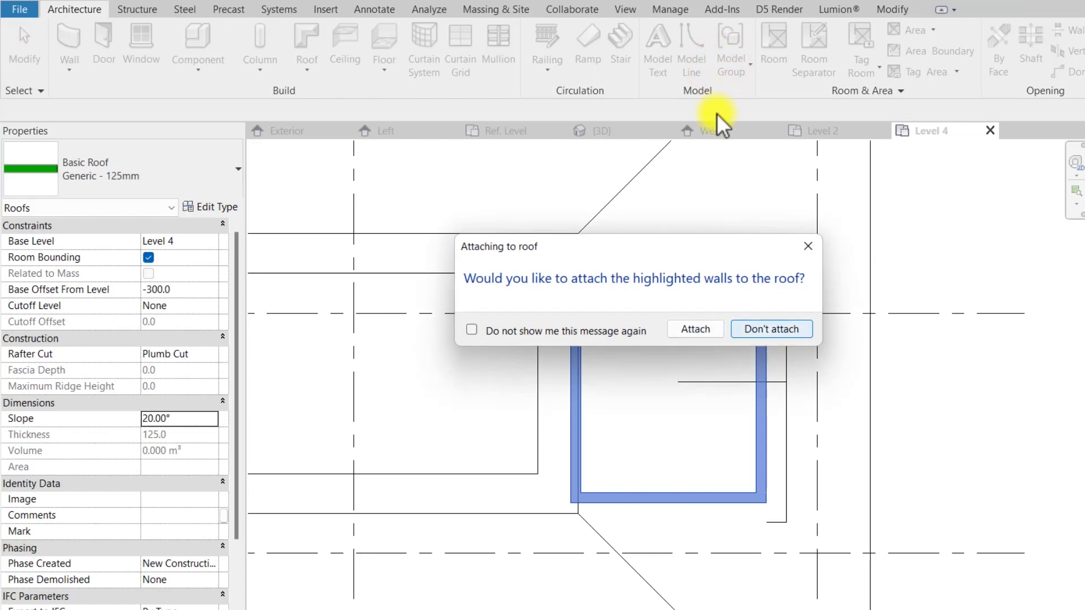
click(697, 331)
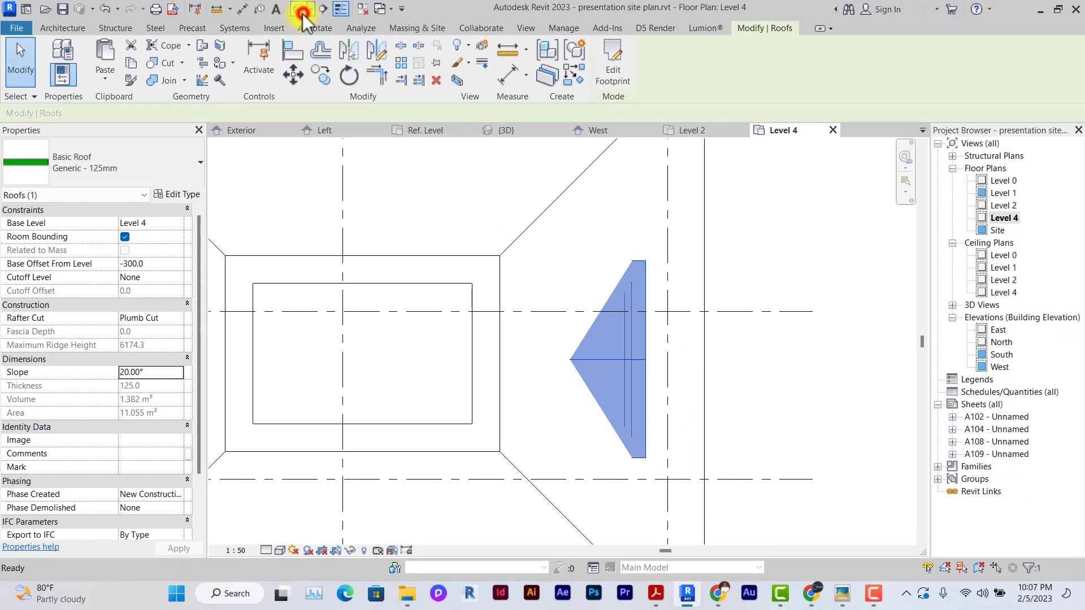
Raise the small roof to a base offset of 600 from Level 4 and check it in the 3D view.
click(299, 9)
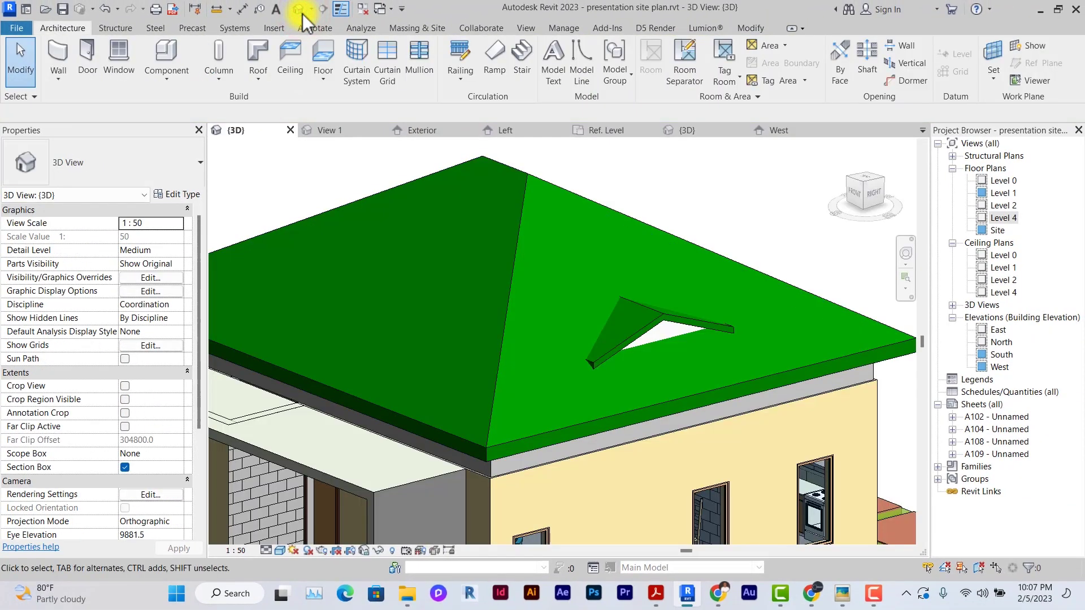
shift+middle_drag(303, 14, 302, 14)
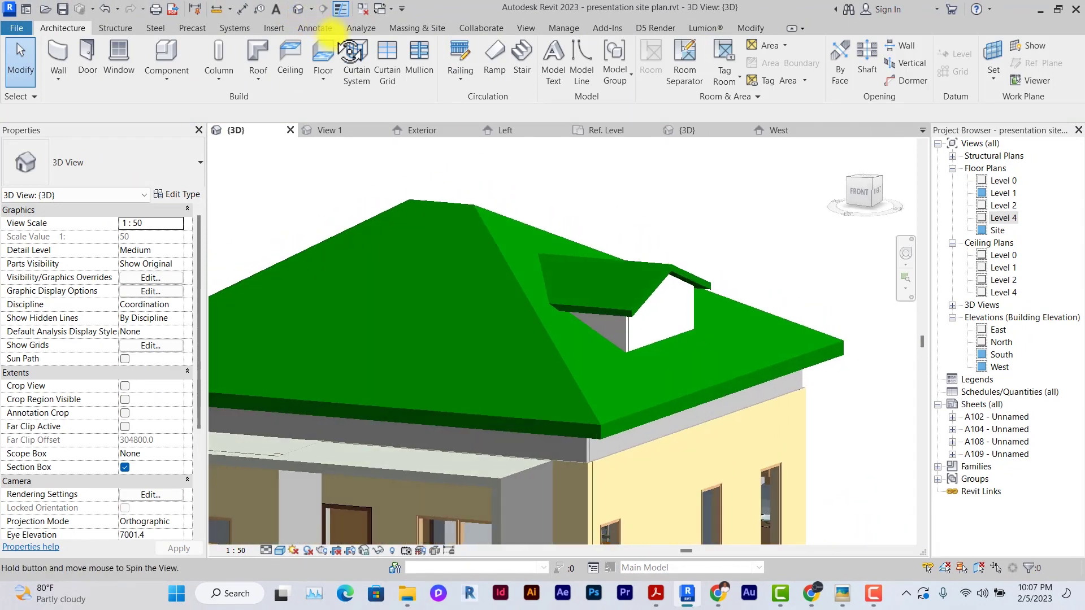
click(680, 278)
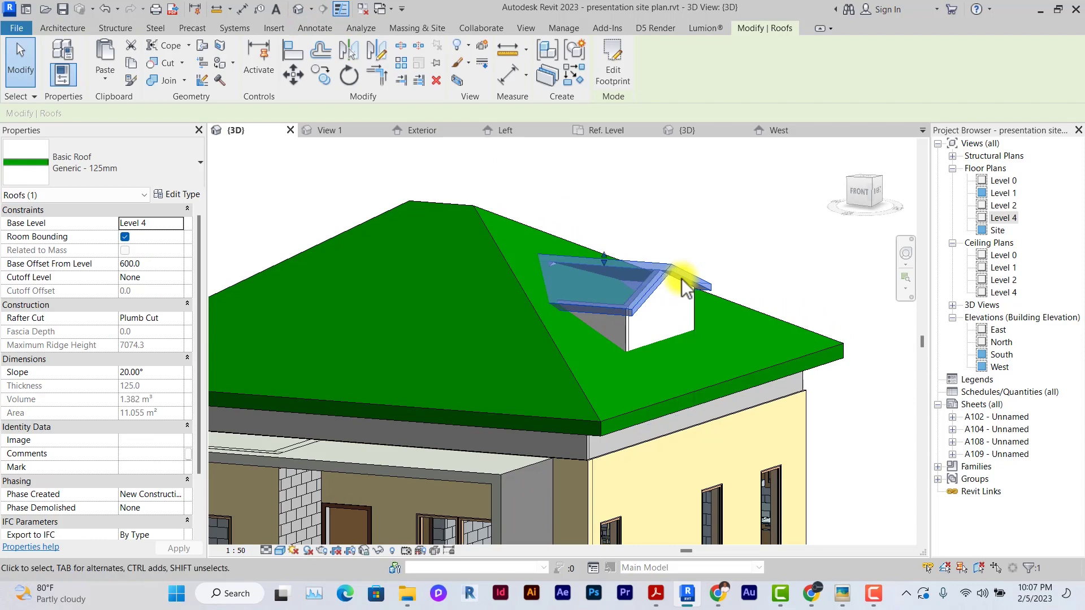
click(770, 254)
scroll(770, 254, down, 2)
mouse_move(769, 253)
shift+middle_down()
mouse_move(785, 271)
mouse_move(768, 253)
shift+middle_up()
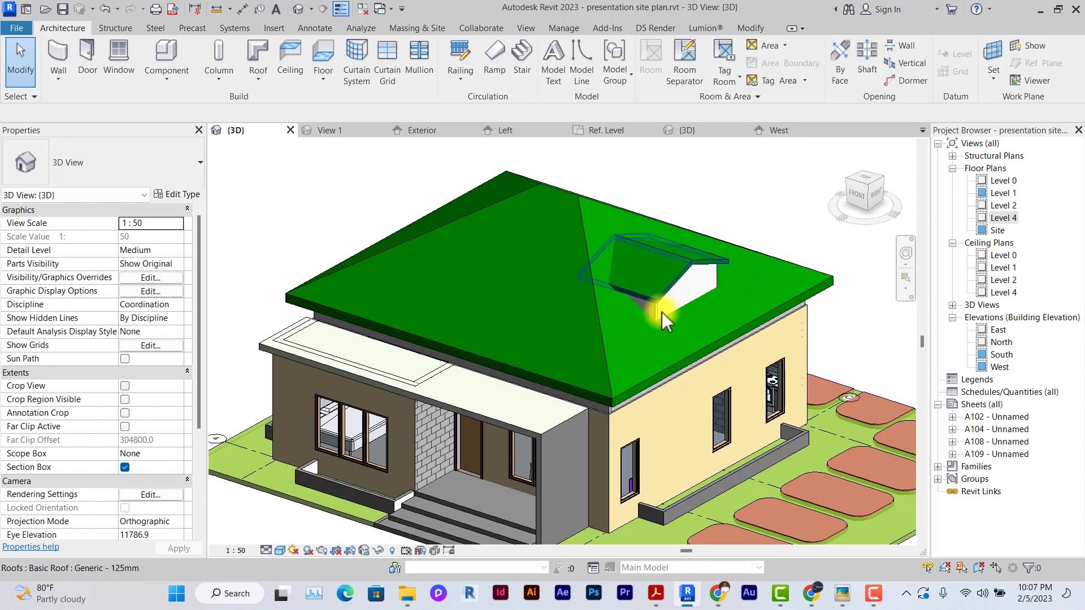
Edit the small roof's footprint, moving its rear boundary line to about 976 inside the rear wall, and finish the edit.
scroll(661, 313, up, 3)
click(644, 346)
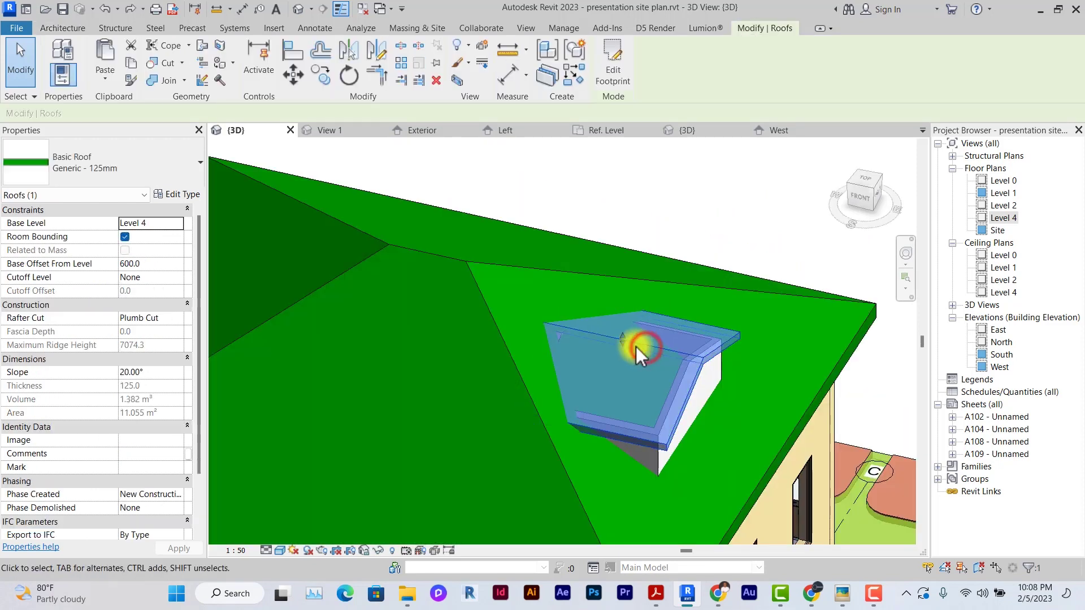
click(494, 320)
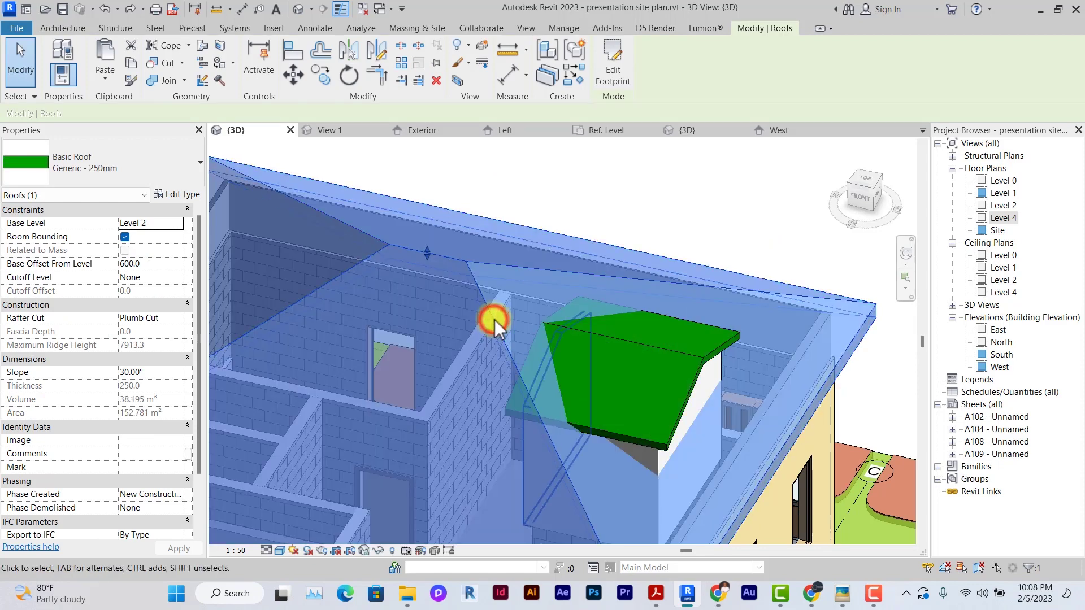
click(667, 195)
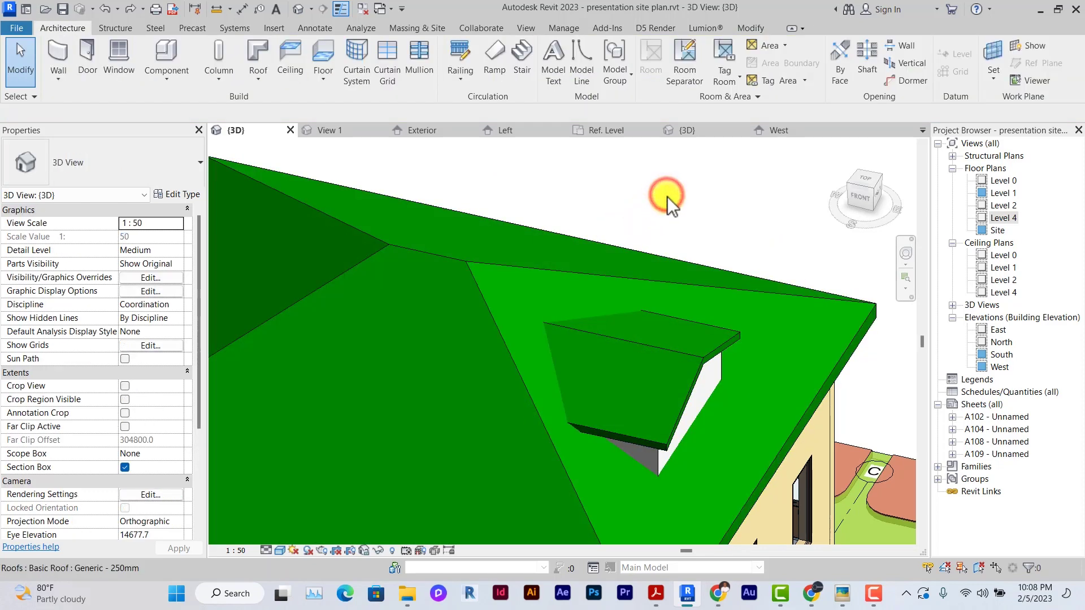
double_click(702, 355)
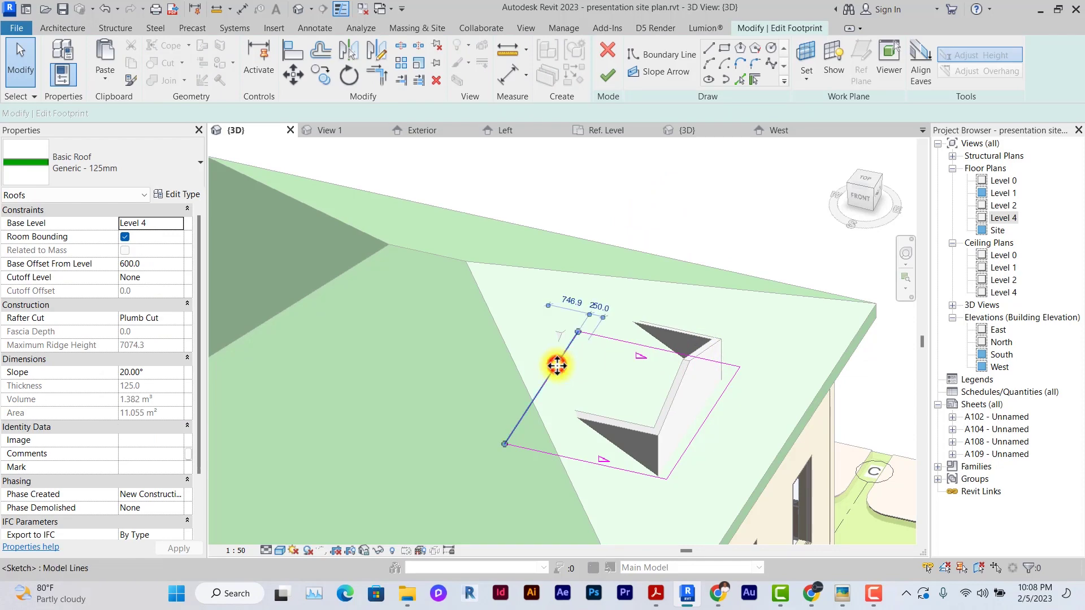
drag(558, 365, 638, 373)
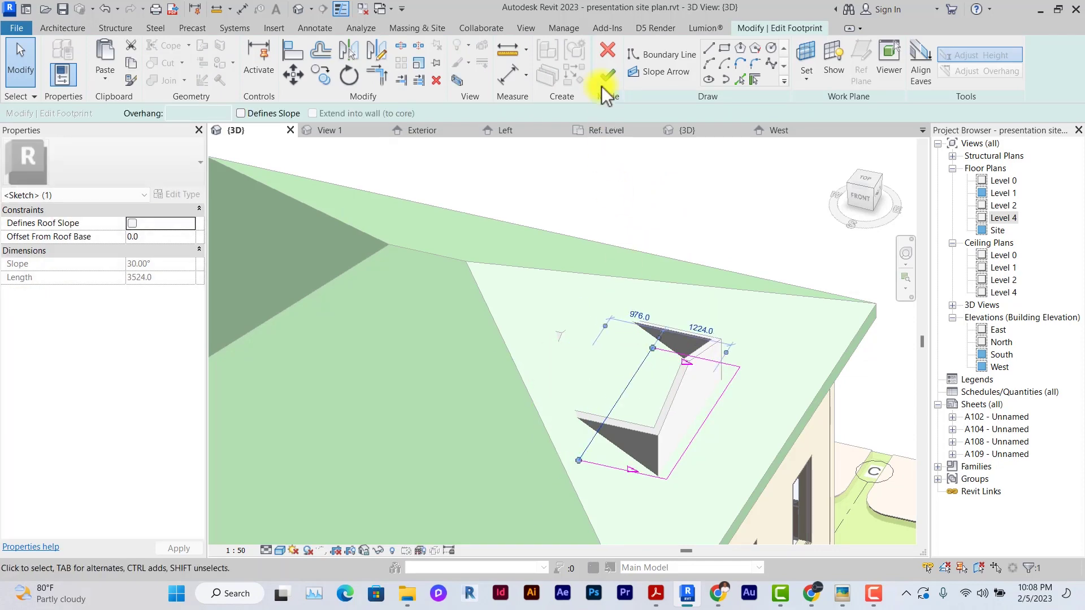
click(605, 85)
click(829, 561)
Move the small roof's rear blockwork wall to about 700 from the front wall and delete it.
click(556, 328)
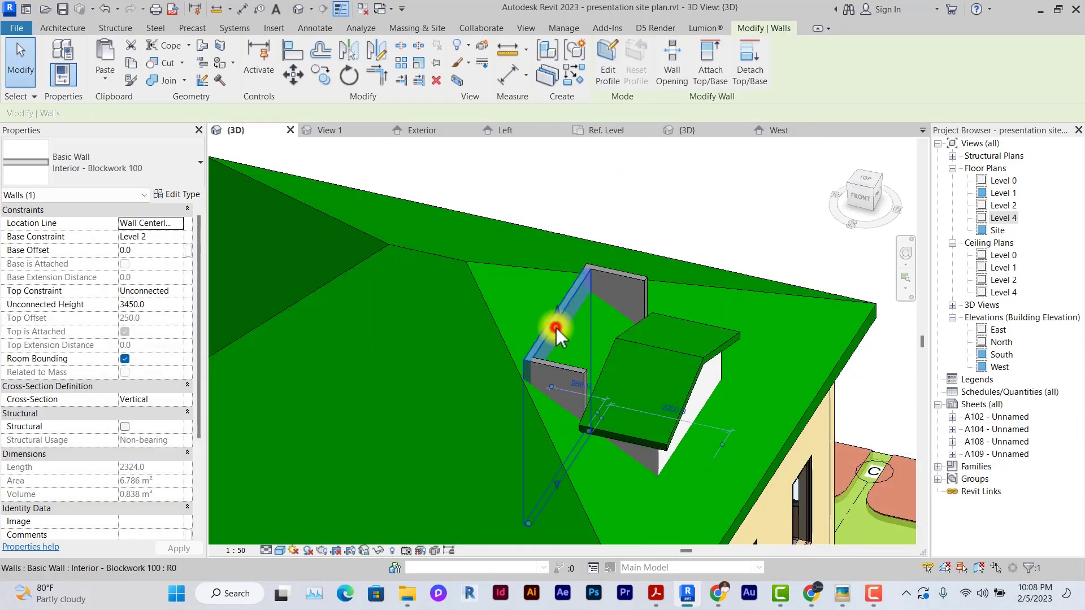
drag(556, 327, 635, 339)
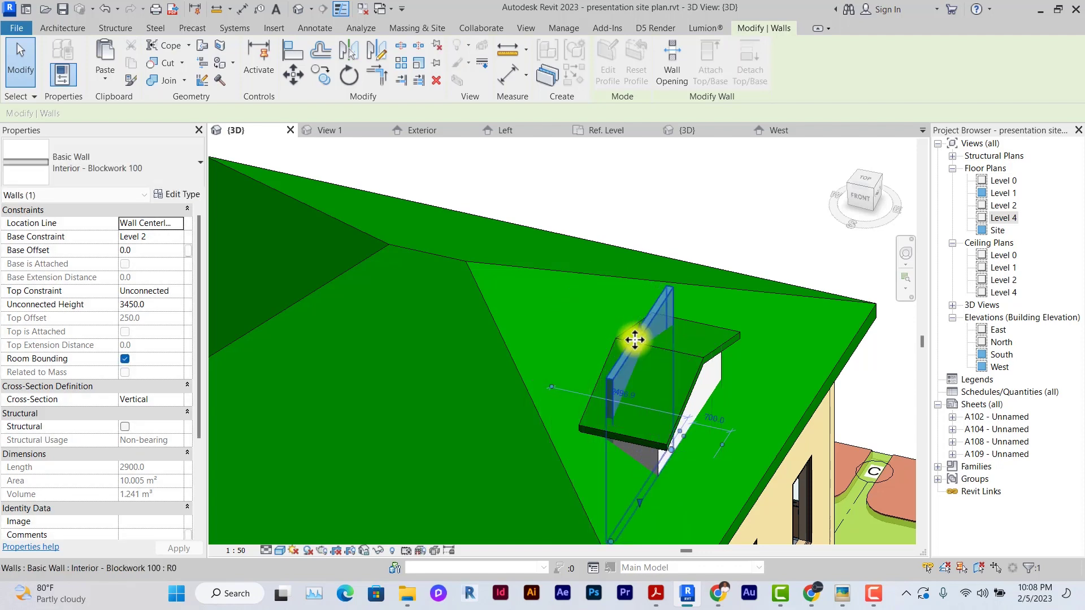
key(Escape)
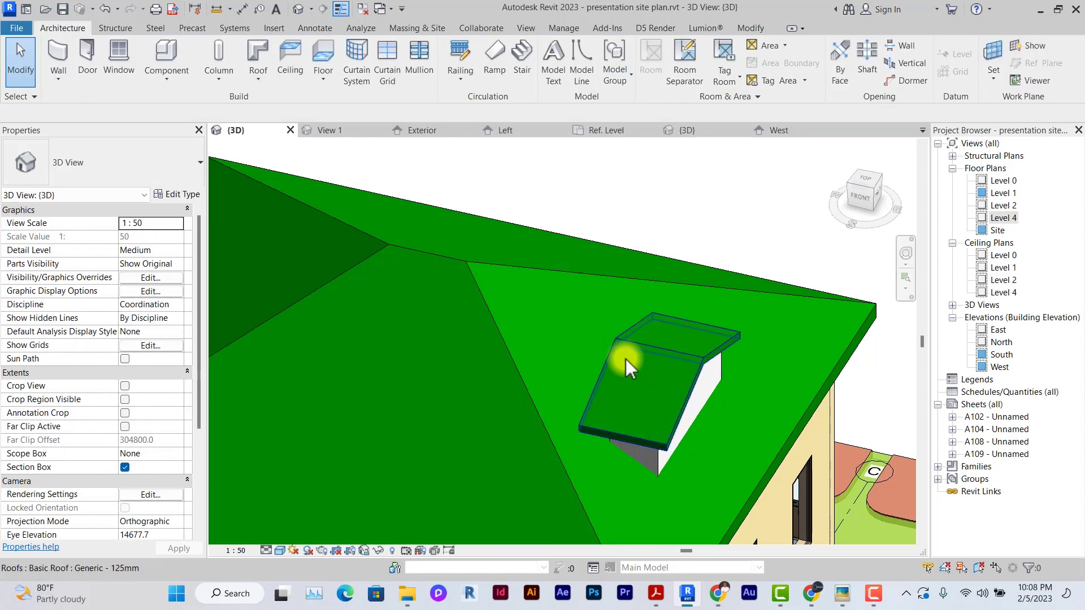
Join the small roof's rear edge to the main hip roof with Join/Unjoin Roof and inspect the connection between both roofs.
scroll(625, 358, down, 3)
scroll(625, 358, up, 6)
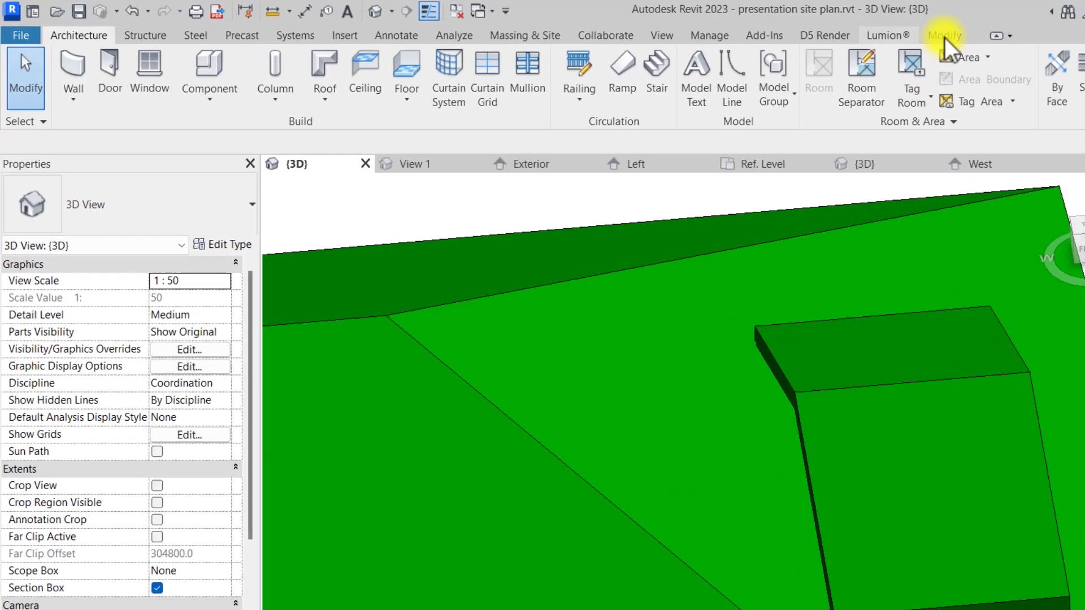
click(751, 28)
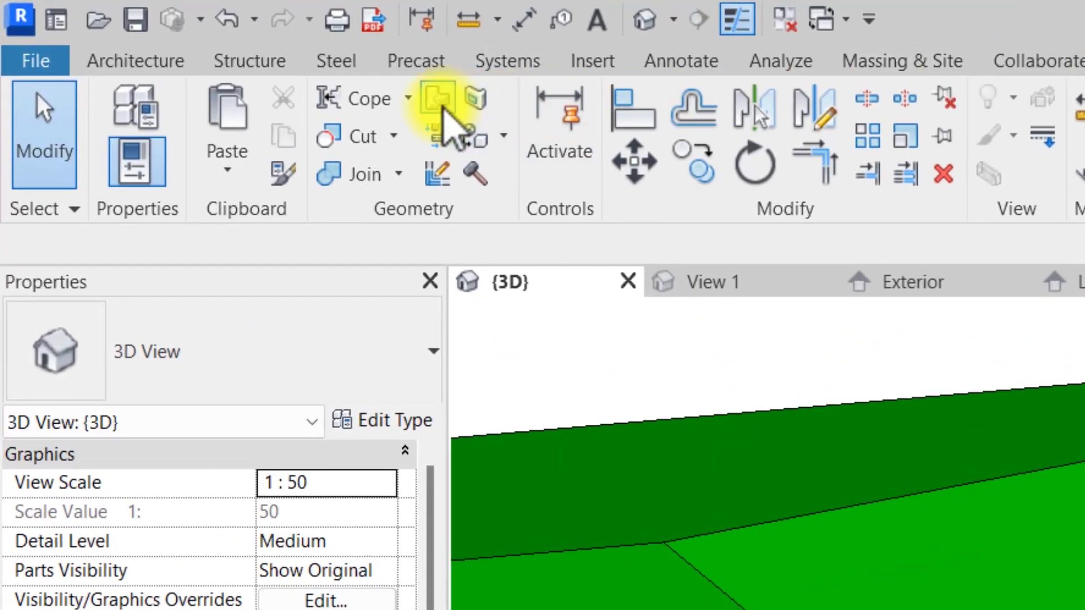
click(441, 104)
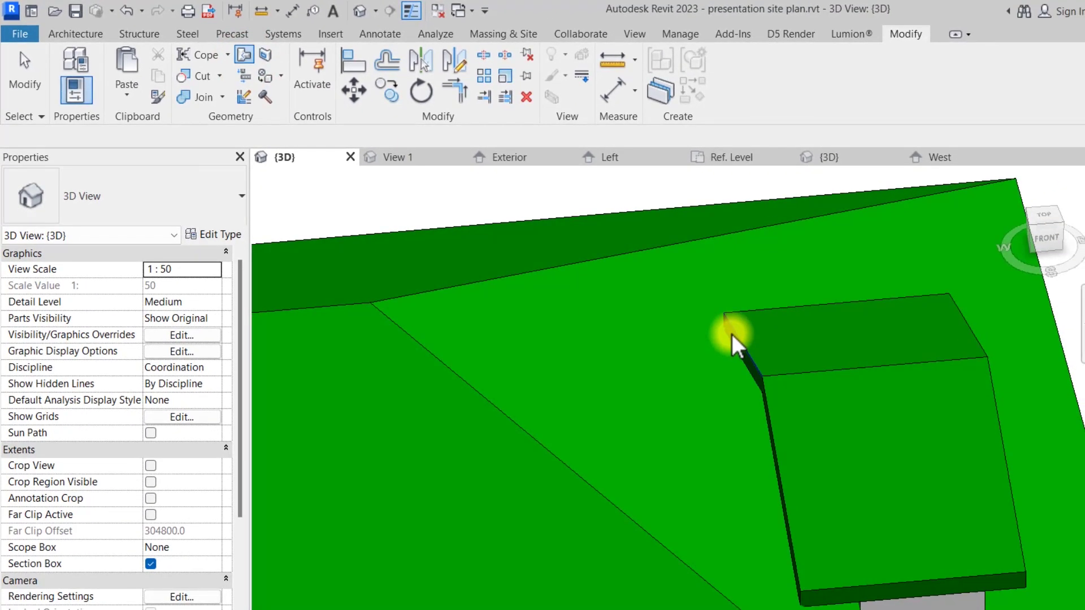
scroll(731, 334, up, 3)
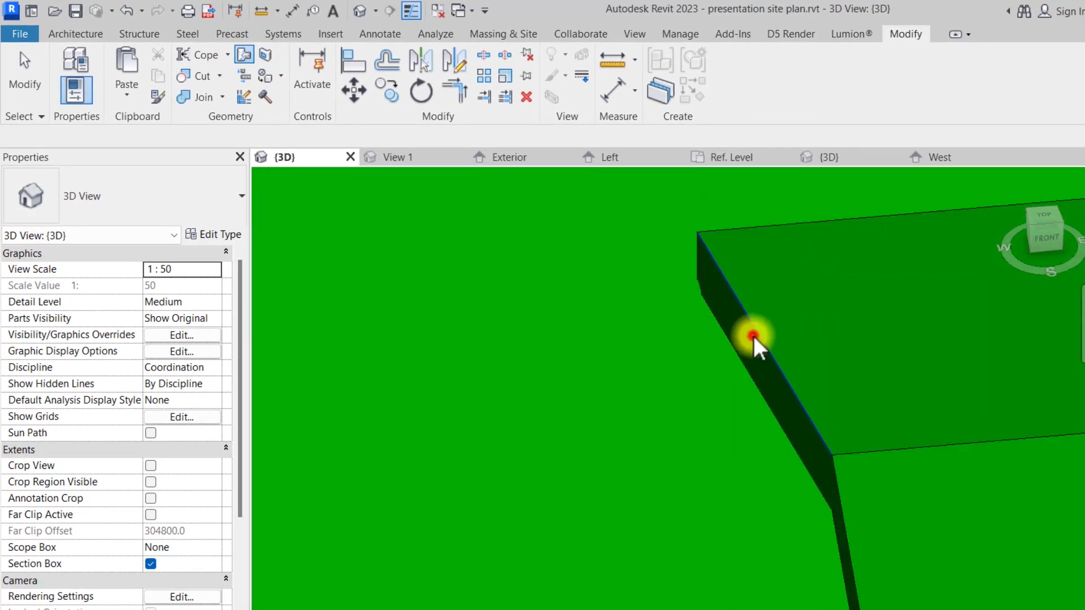
click(754, 336)
scroll(754, 336, down, 3)
click(462, 439)
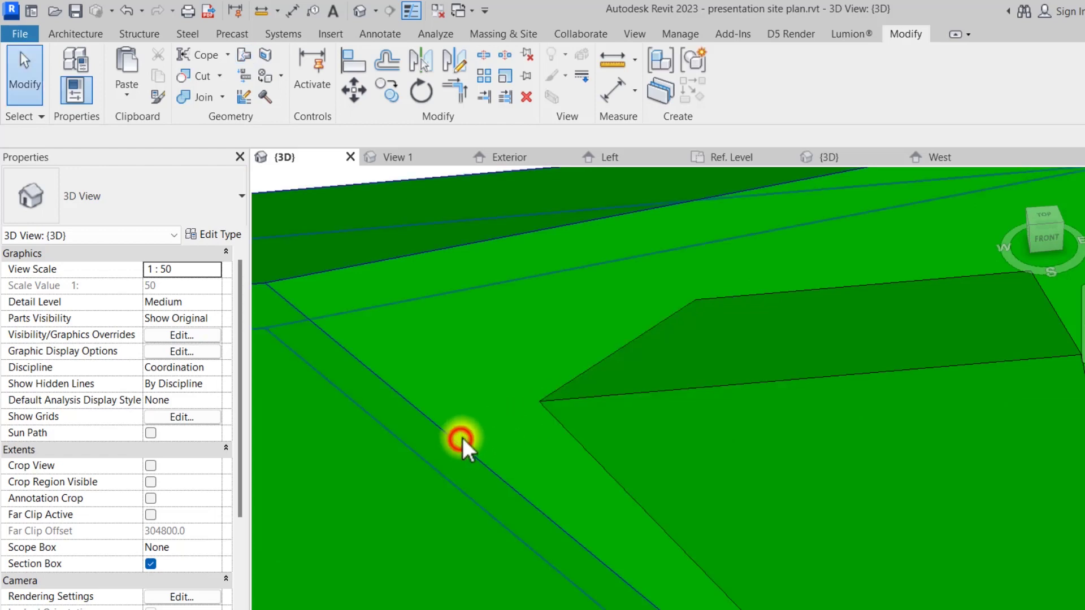
scroll(462, 437, down, 4)
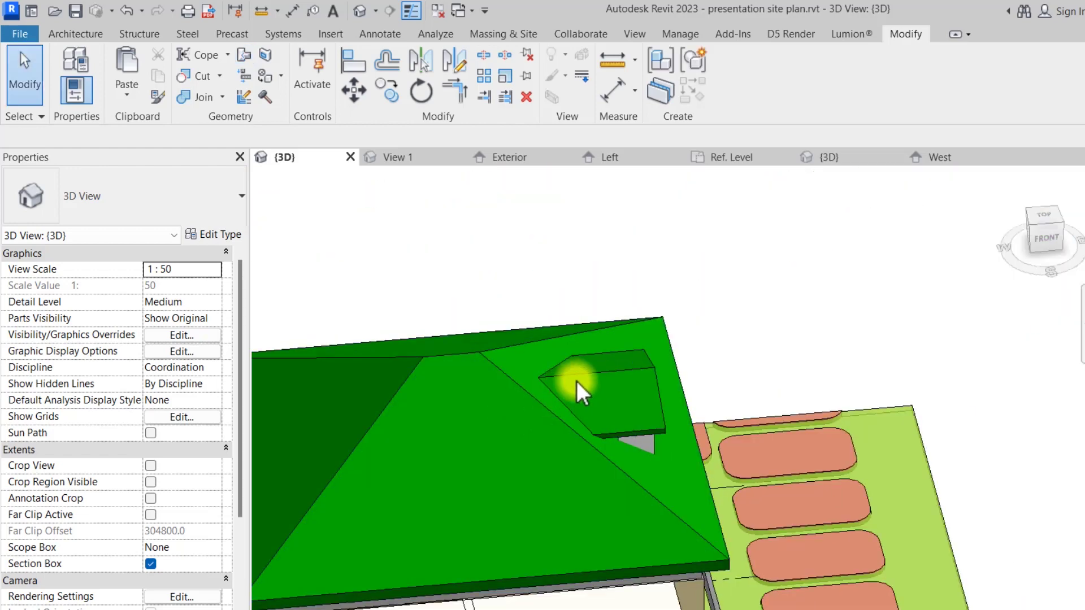
click(595, 371)
click(495, 370)
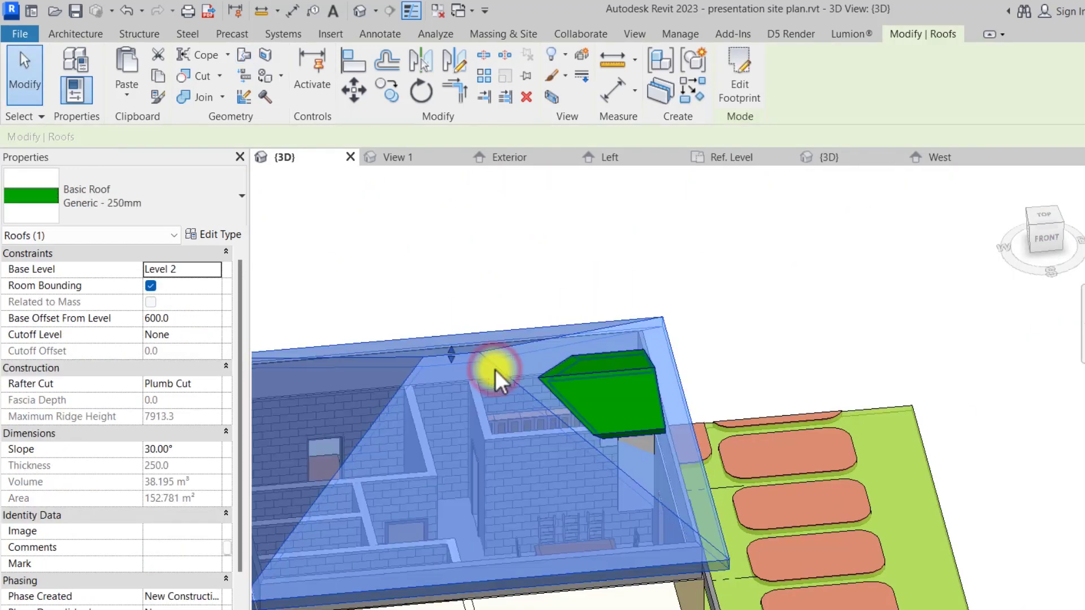
mouse_move(495, 370)
shift+middle_down()
mouse_move(514, 386)
mouse_move(496, 369)
shift+middle_up()
scroll(495, 370, up, 2)
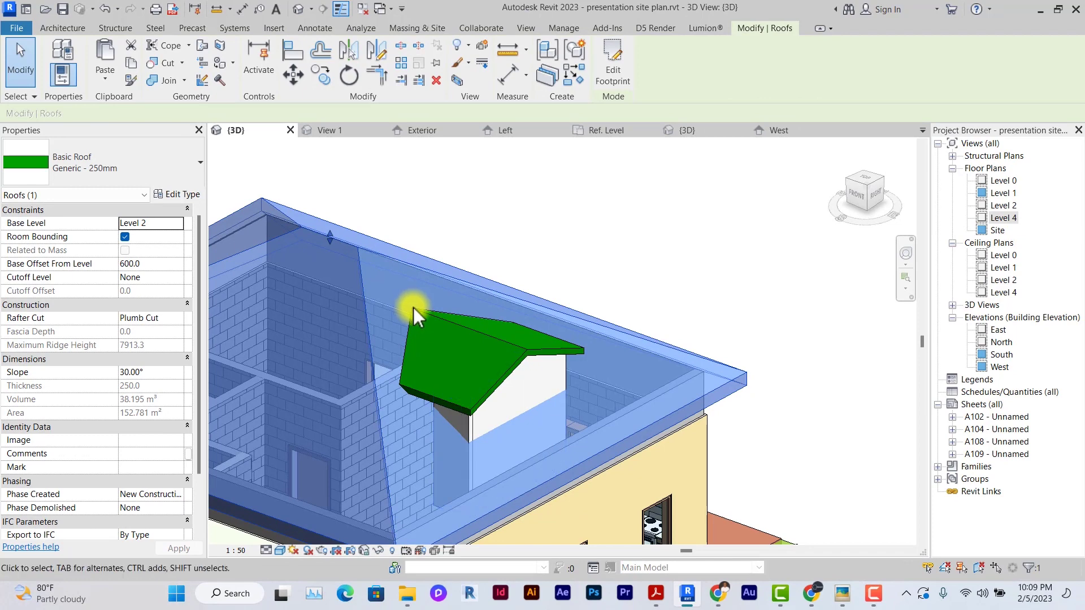
Start a dormer opening in the main hip roof from the Level 2 floor plan.
click(565, 364)
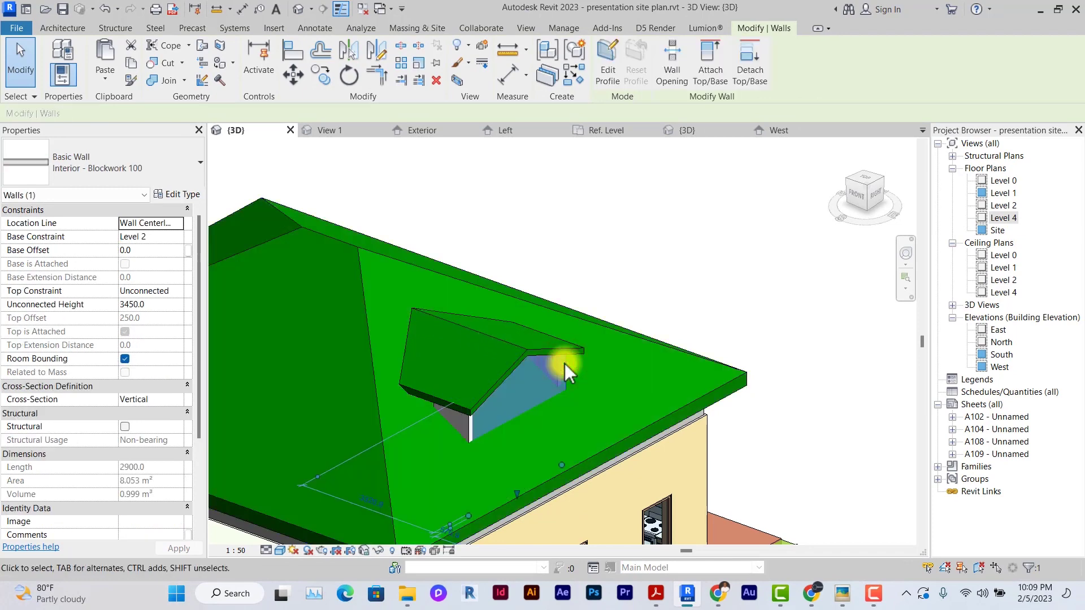
scroll(565, 364, up, 5)
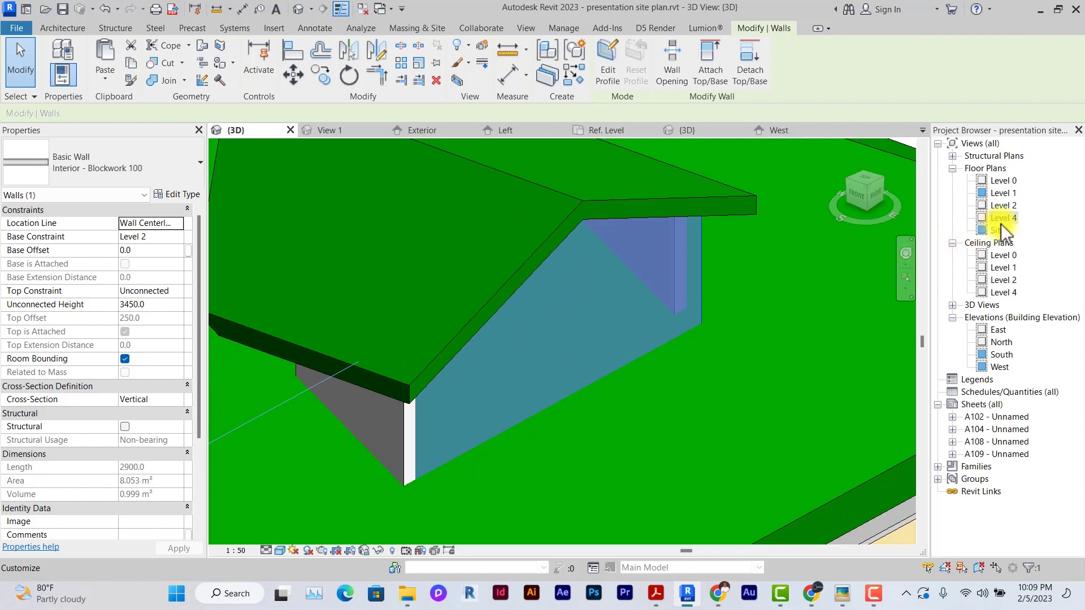
double_click(1001, 207)
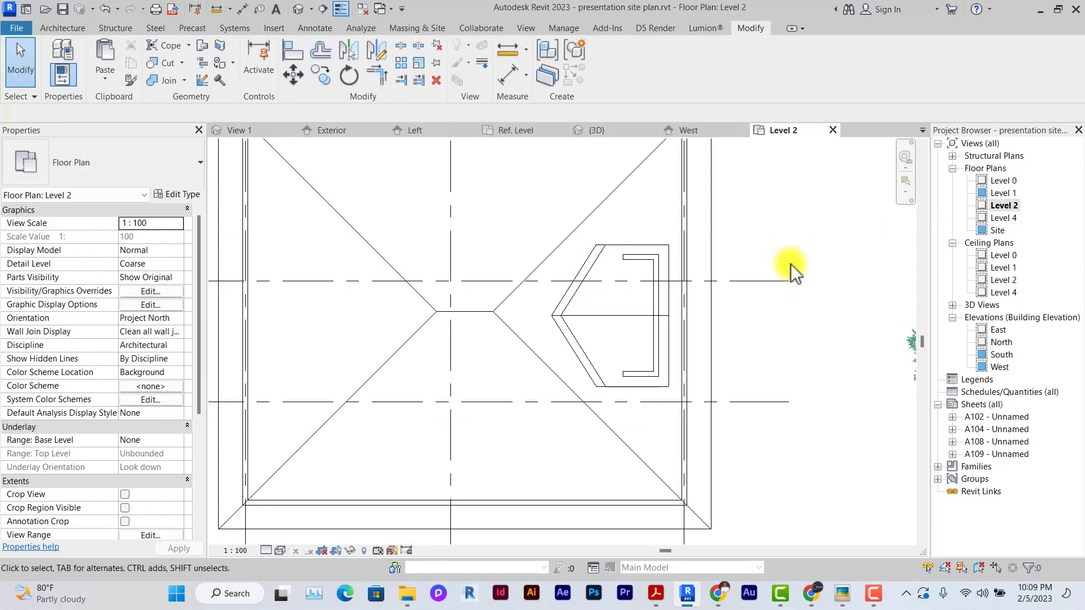
scroll(684, 339, up, 3)
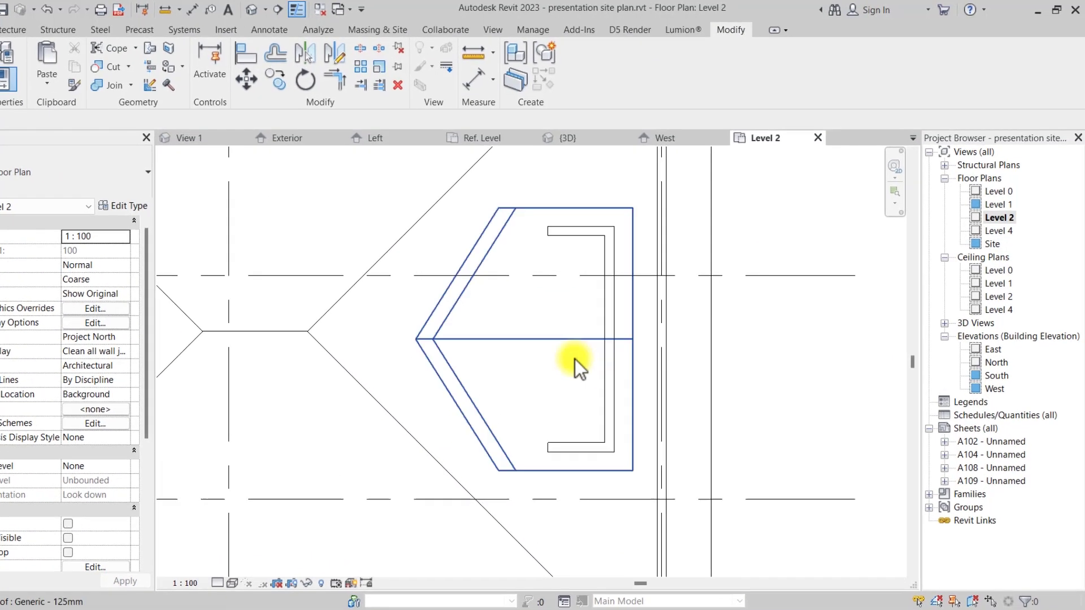
click(63, 28)
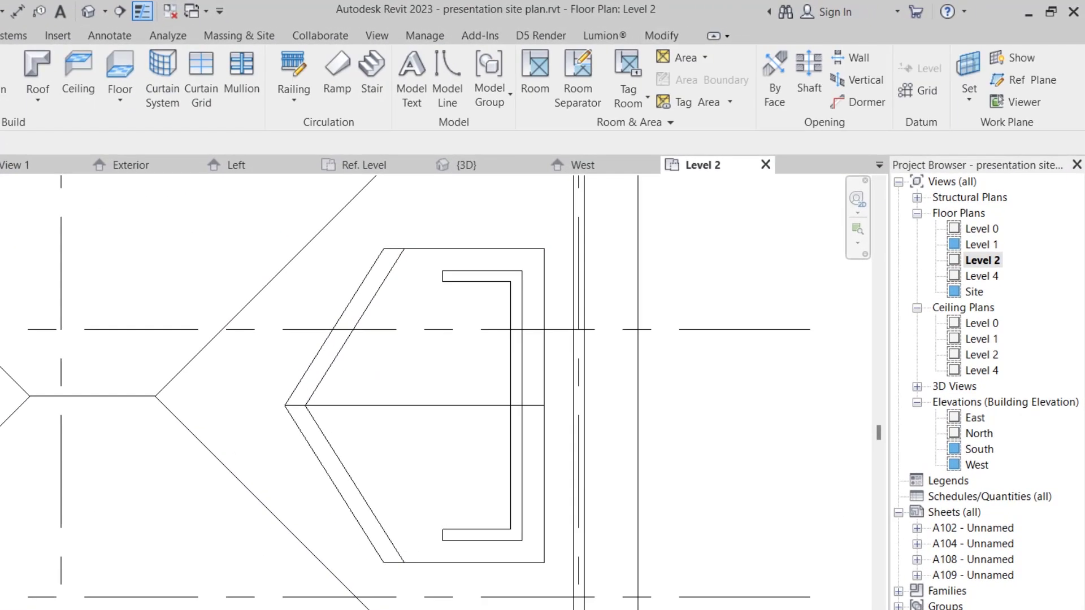
click(870, 101)
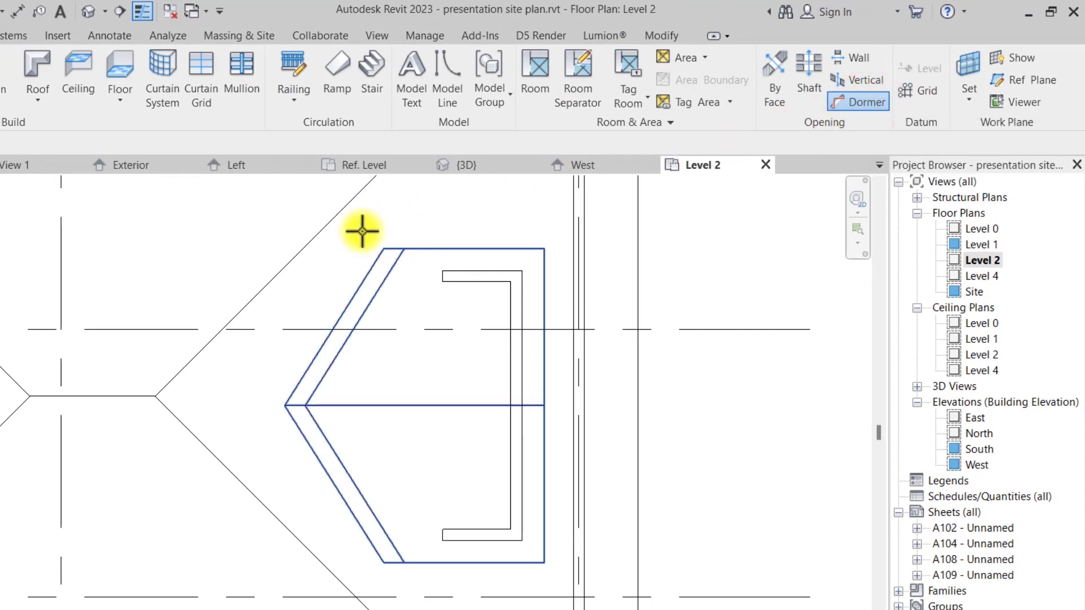
click(318, 242)
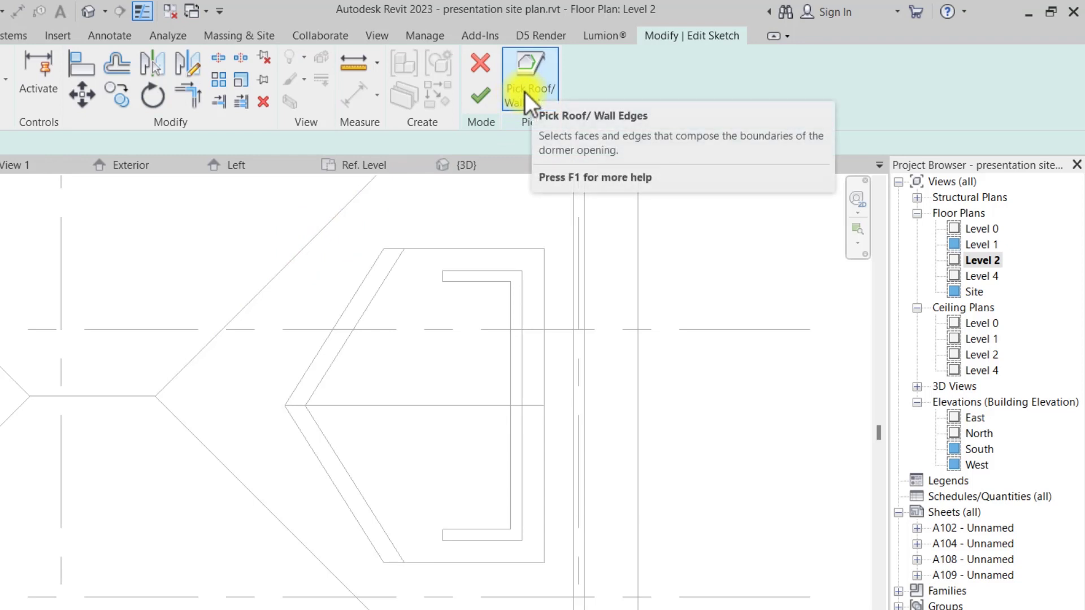
Pick the outer edges of the three dormer walls and the small roof's angled rear edges as the opening's boundary.
click(527, 116)
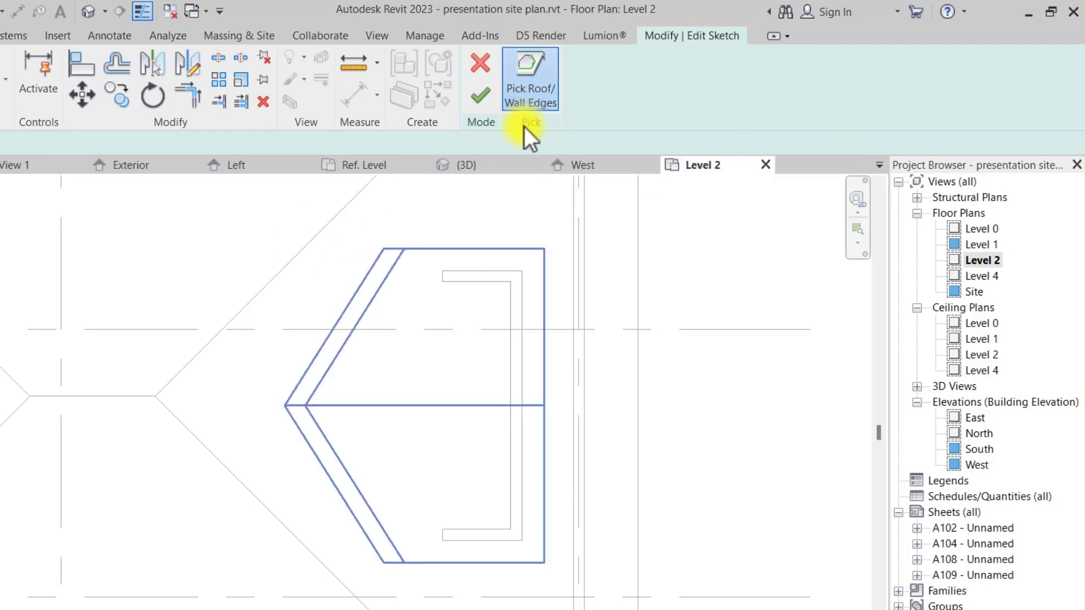
click(487, 272)
click(524, 294)
click(477, 540)
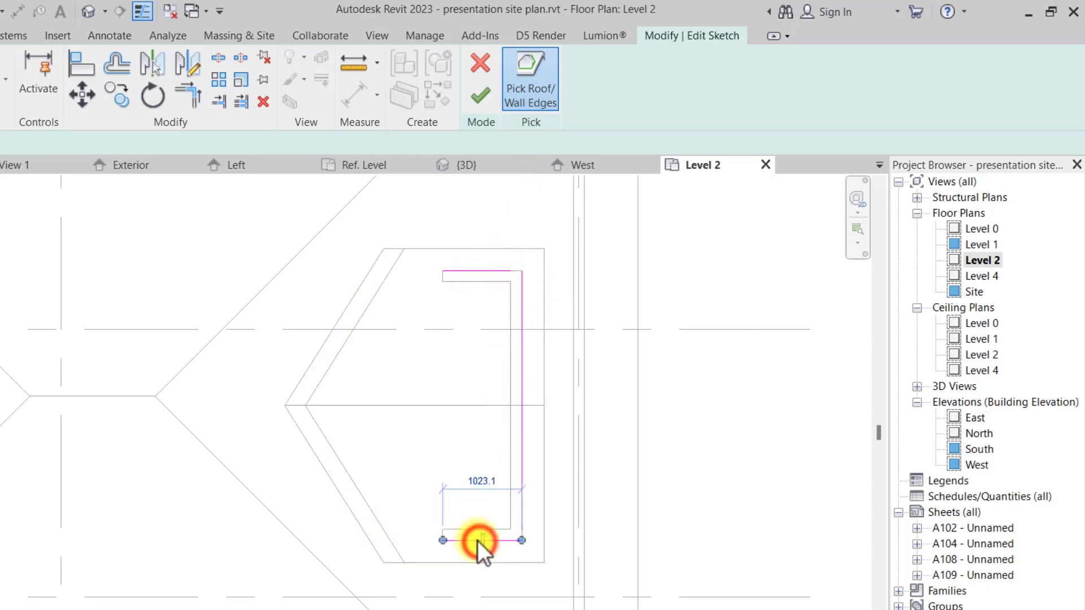
click(324, 456)
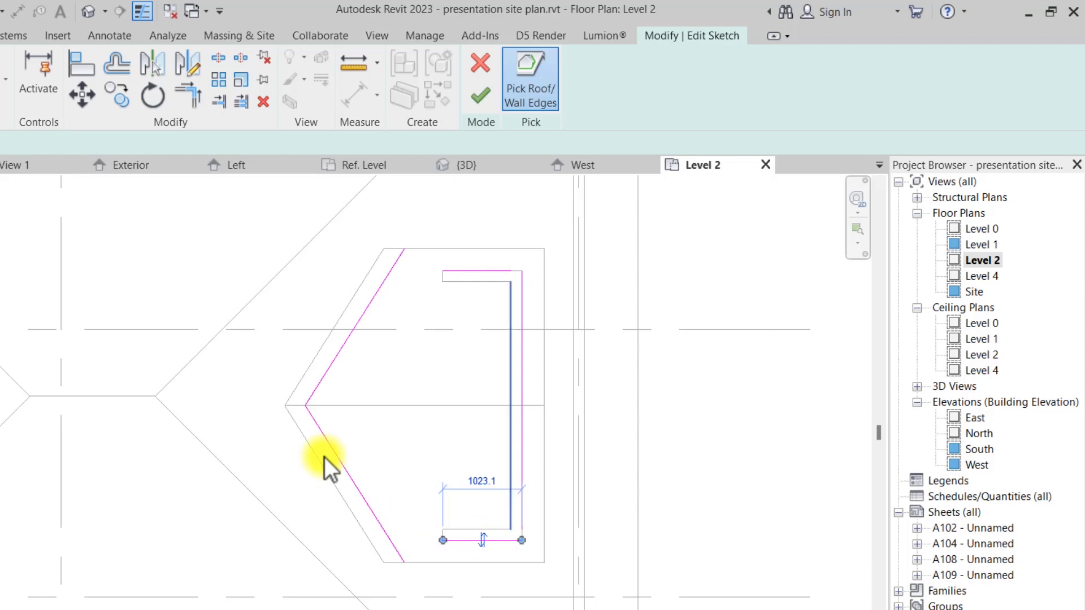
Trim the wall and roof boundary lines to corners so they form a closed loop, and finish the dormer opening.
click(191, 102)
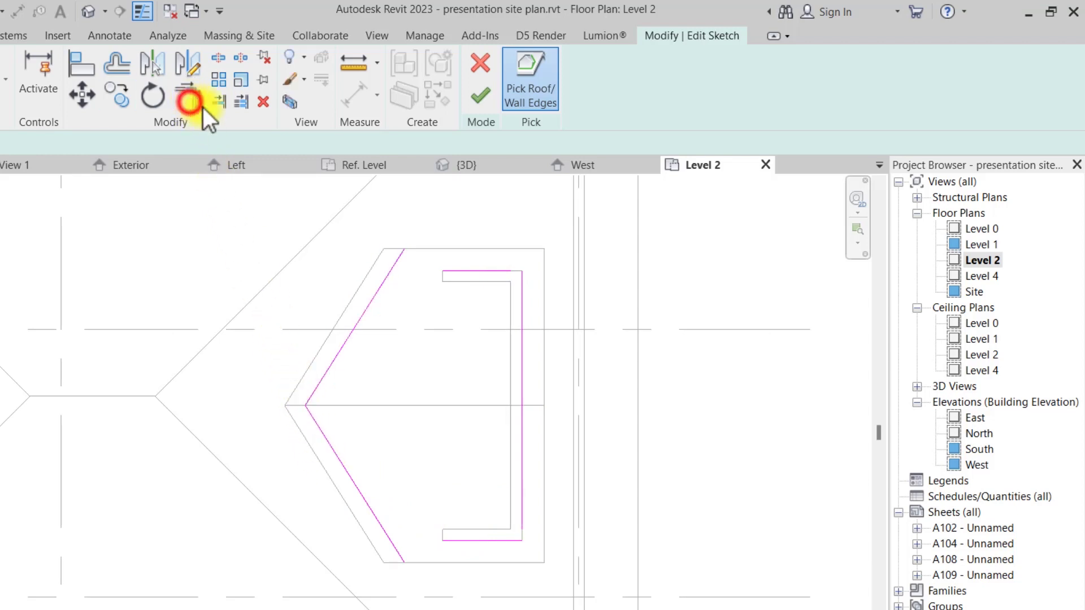
click(477, 271)
click(495, 273)
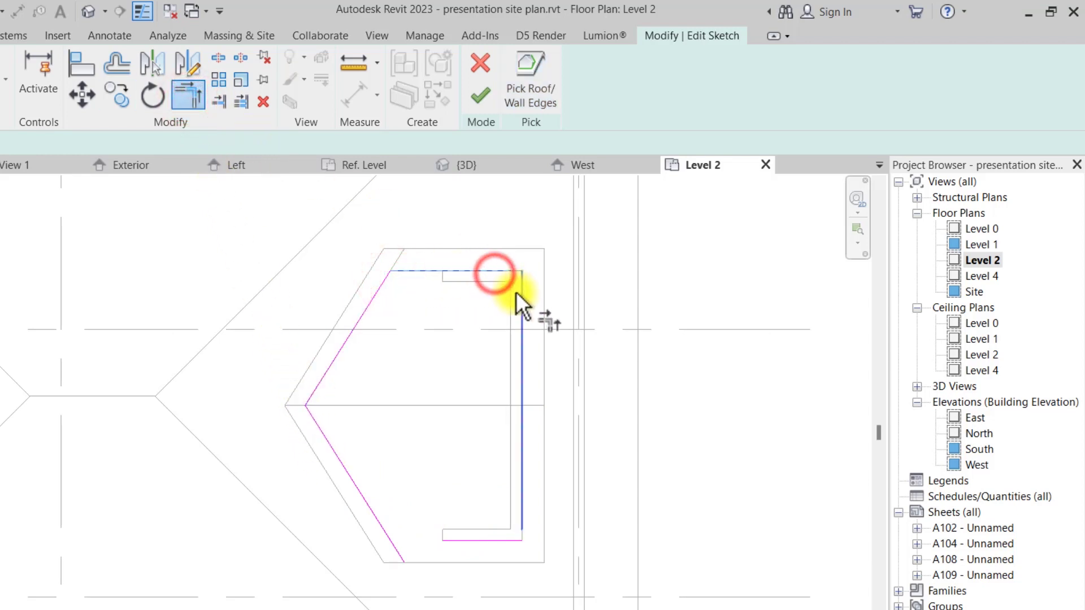
click(516, 292)
click(504, 543)
click(518, 523)
click(497, 541)
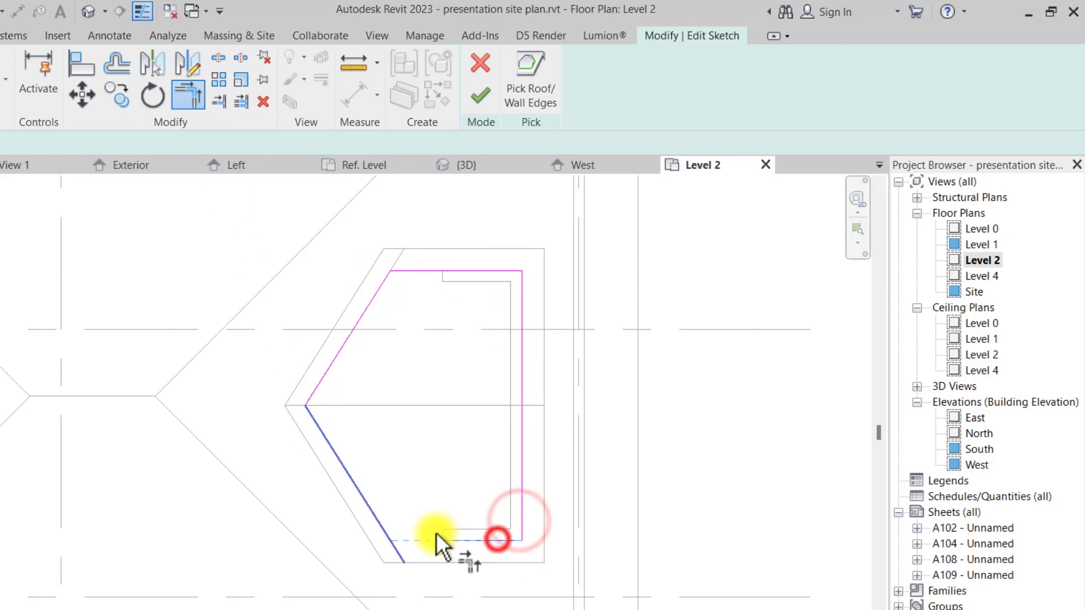
click(373, 520)
click(484, 110)
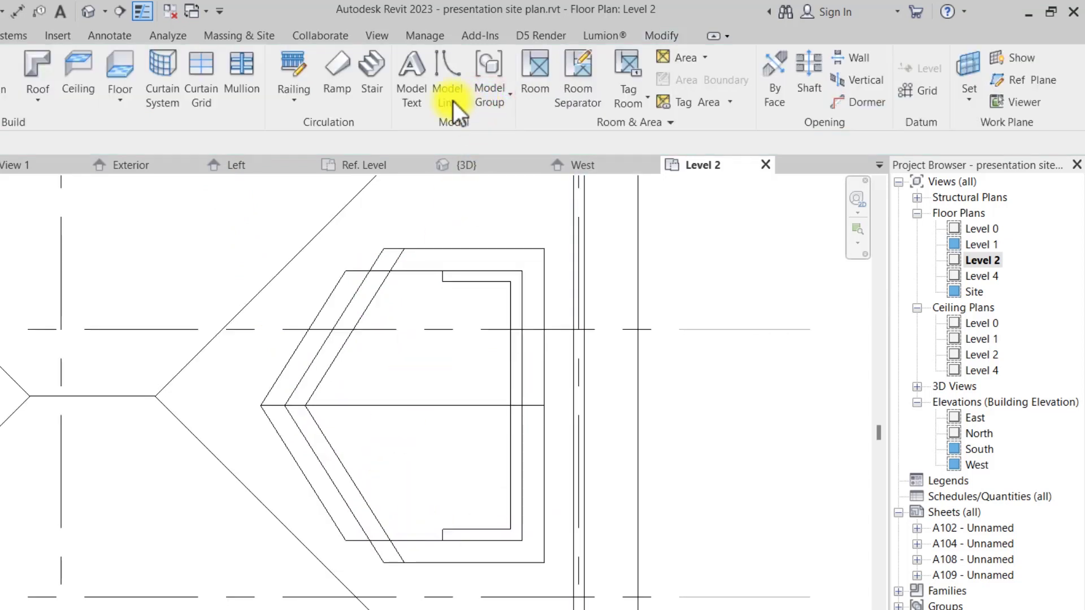
Extend the free end of a dormer side wall toward the main roof's ridge on the Level 2 plan, checking the dormer in 3D.
click(89, 13)
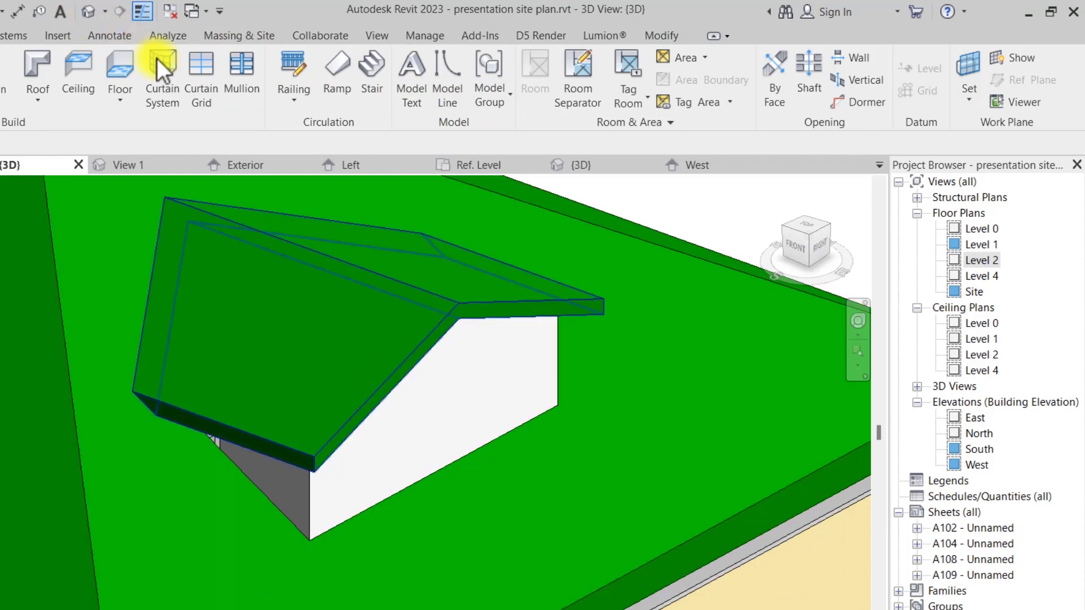
click(554, 334)
mouse_move(554, 334)
shift+middle_down()
mouse_move(575, 357)
mouse_move(554, 335)
shift+middle_up()
scroll(554, 334, down, 3)
scroll(553, 333, up, 8)
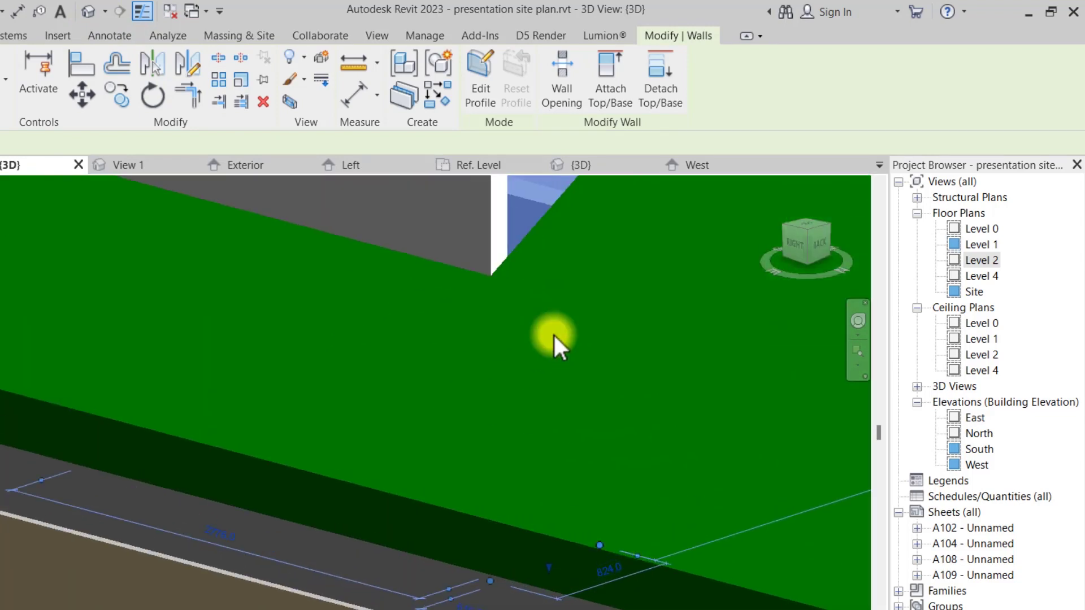
double_click(992, 262)
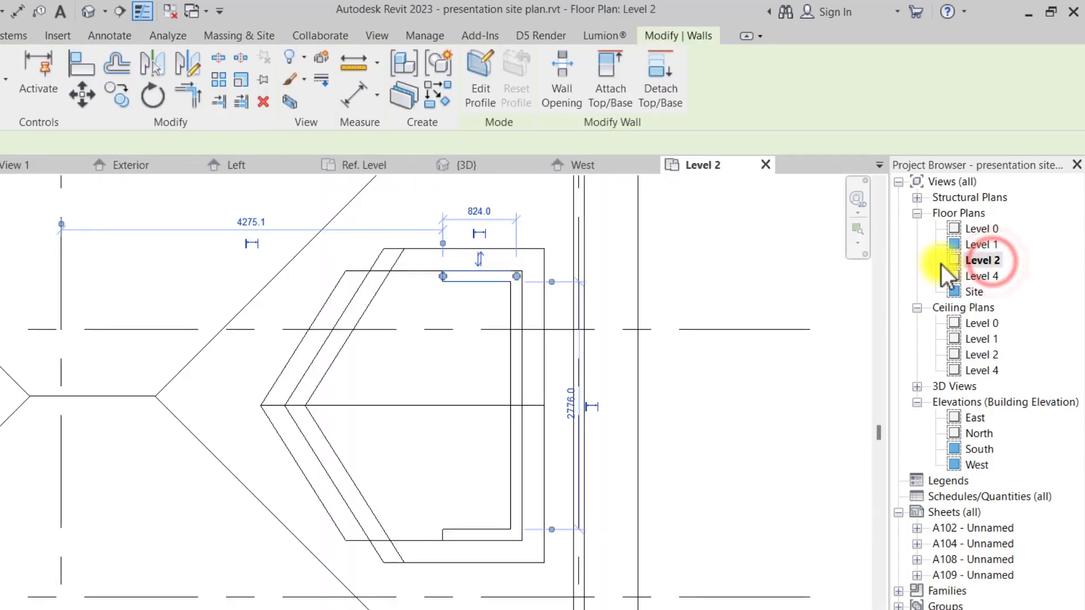
click(444, 280)
drag(422, 280, 382, 280)
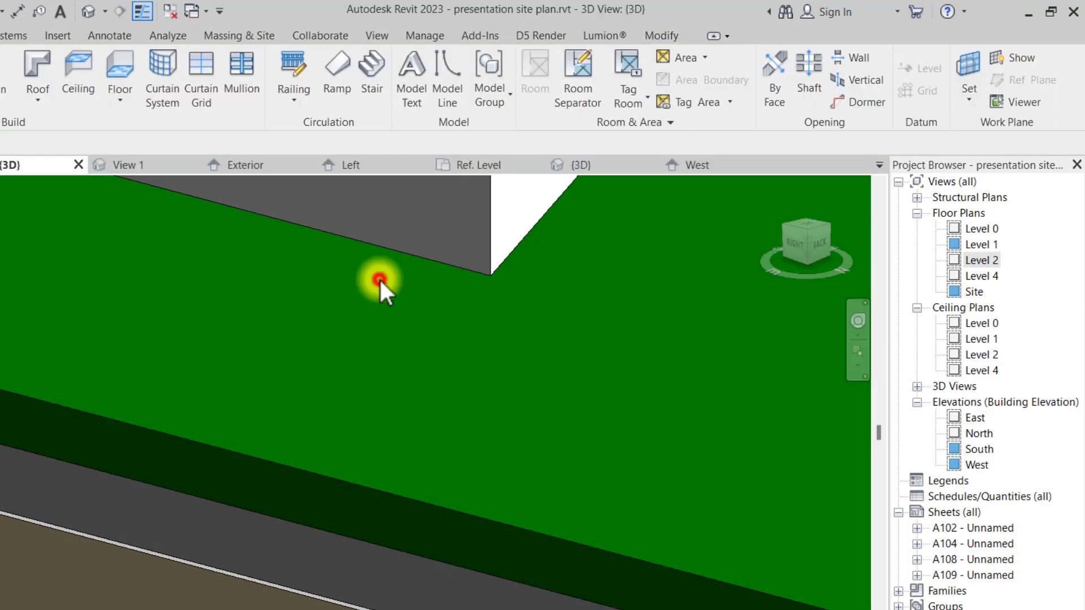
scroll(379, 278, down, 10)
shift+middle_drag(449, 291, 781, 327)
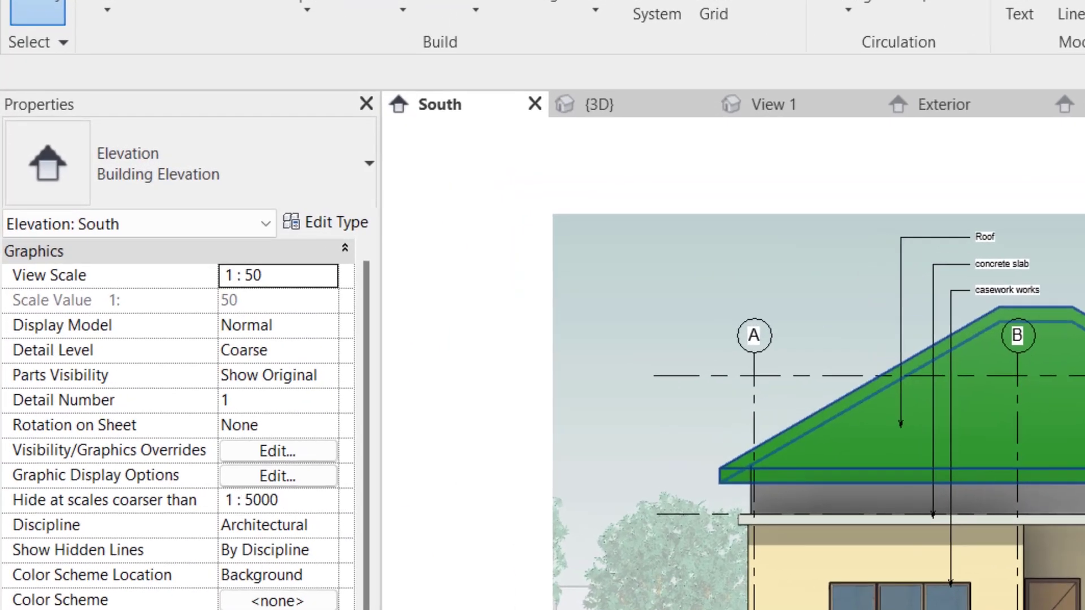
Set the main hip roof's cutoff level to Level 4 in the South elevation.
click(1074, 468)
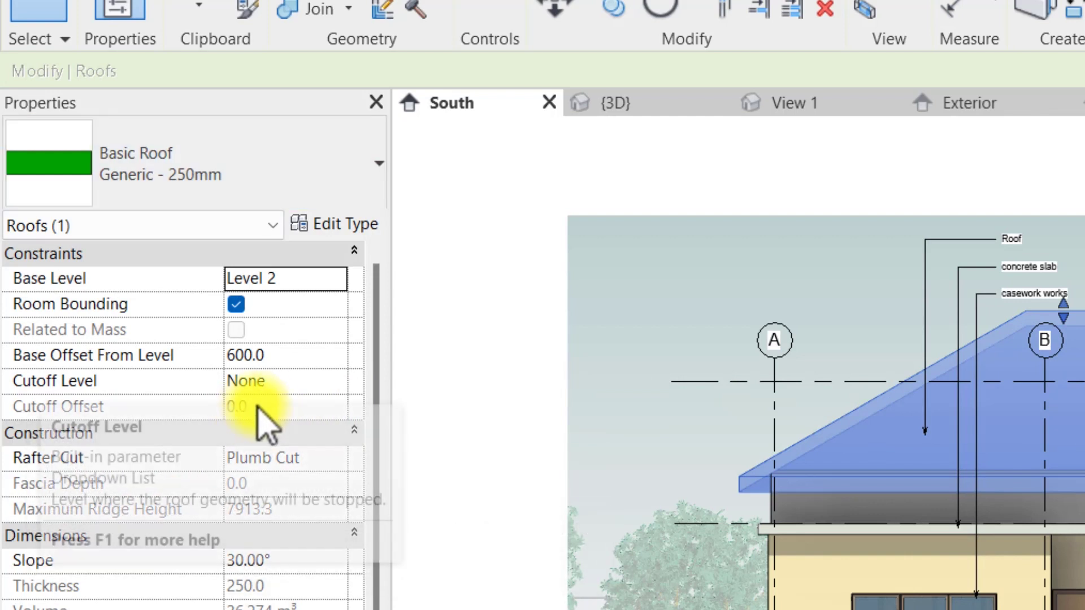
click(337, 382)
click(336, 381)
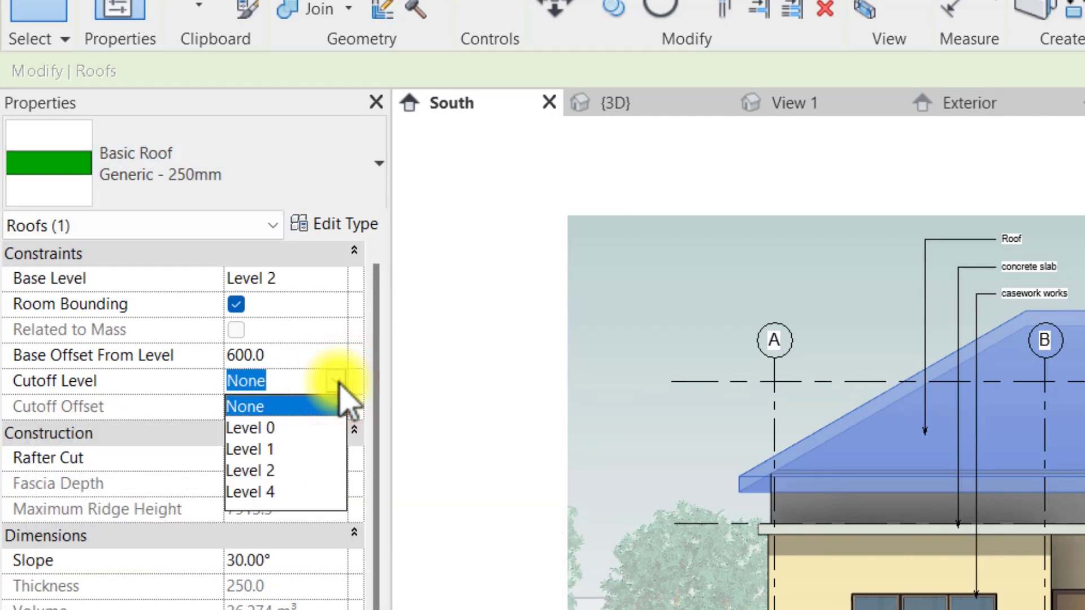
click(263, 493)
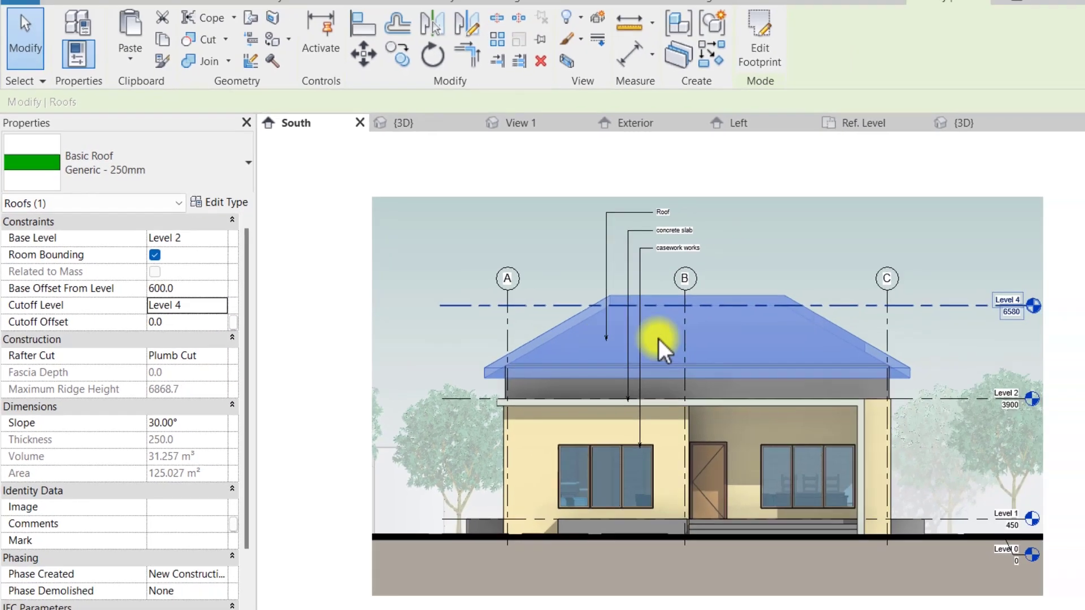
key(Escape)
Delete the leftover dormer opening from the main roof on the Level 4 floor plan.
double_click(833, 279)
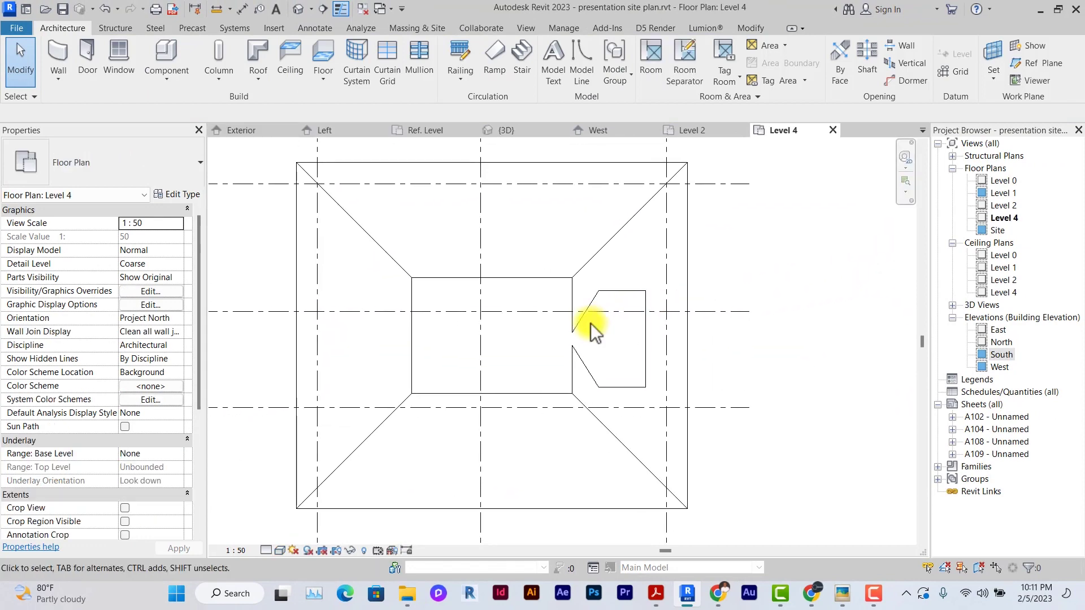
click(591, 323)
key(Delete)
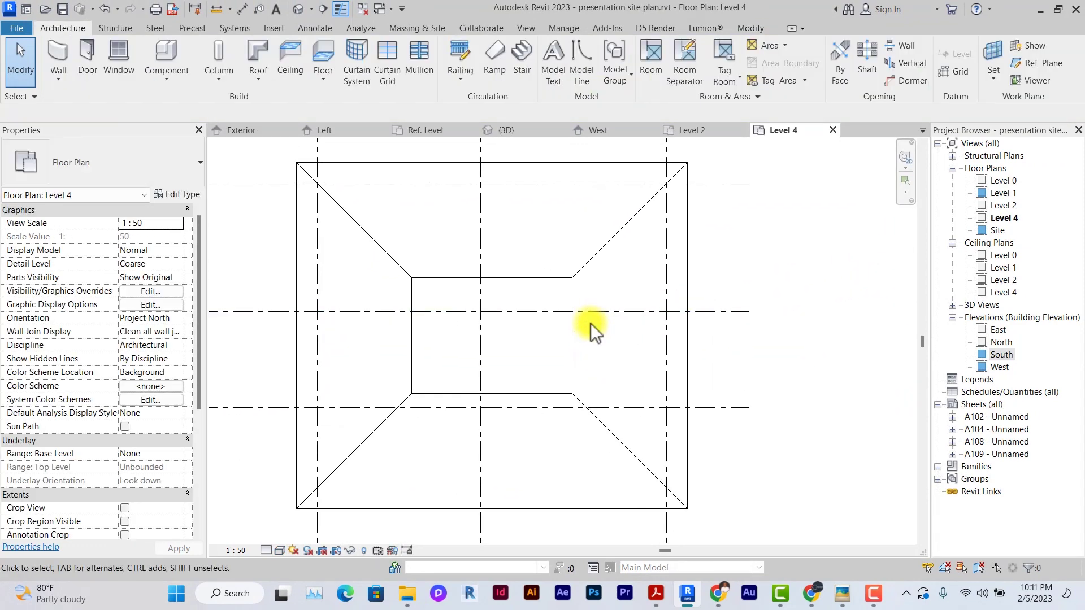
scroll(591, 323, up, 3)
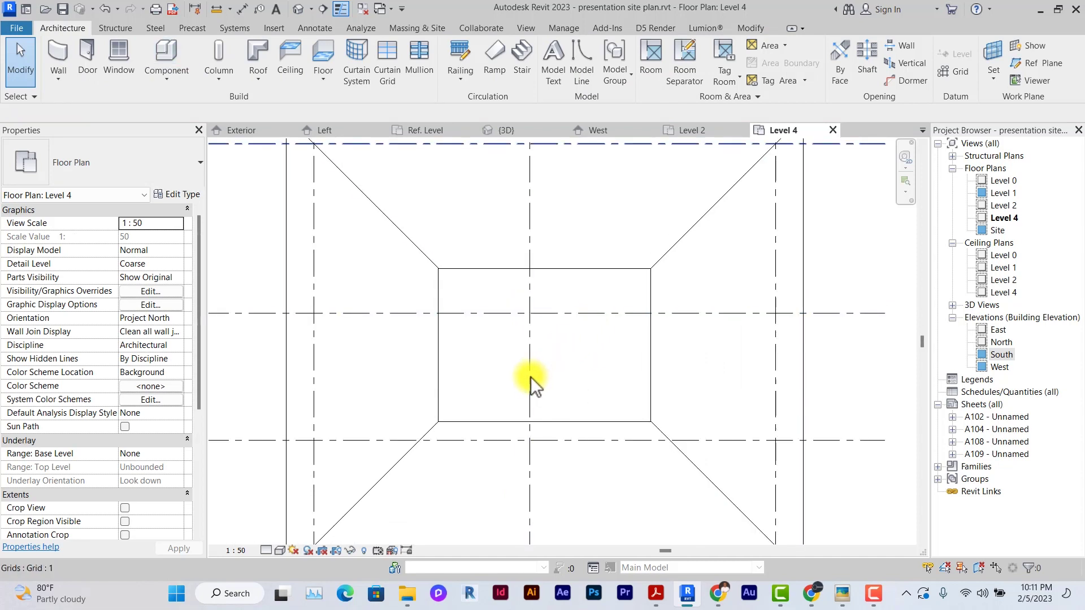
Sketch a rectangular roof footprint about 5019 by 3619 around the main roof's cutoff opening, with a base offset of 0 from Level 4.
click(261, 79)
click(270, 104)
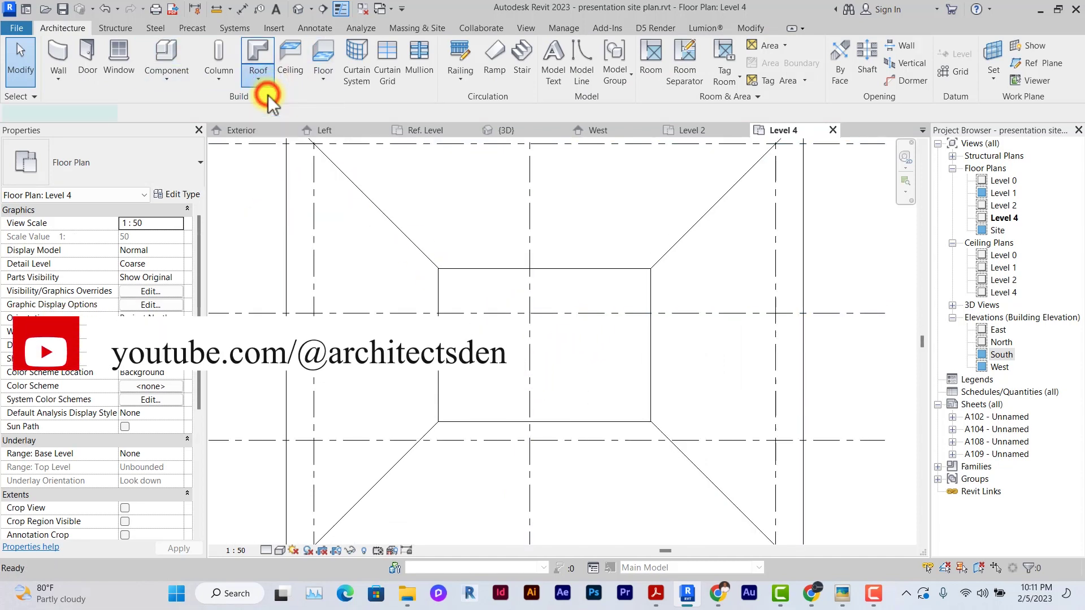
click(724, 48)
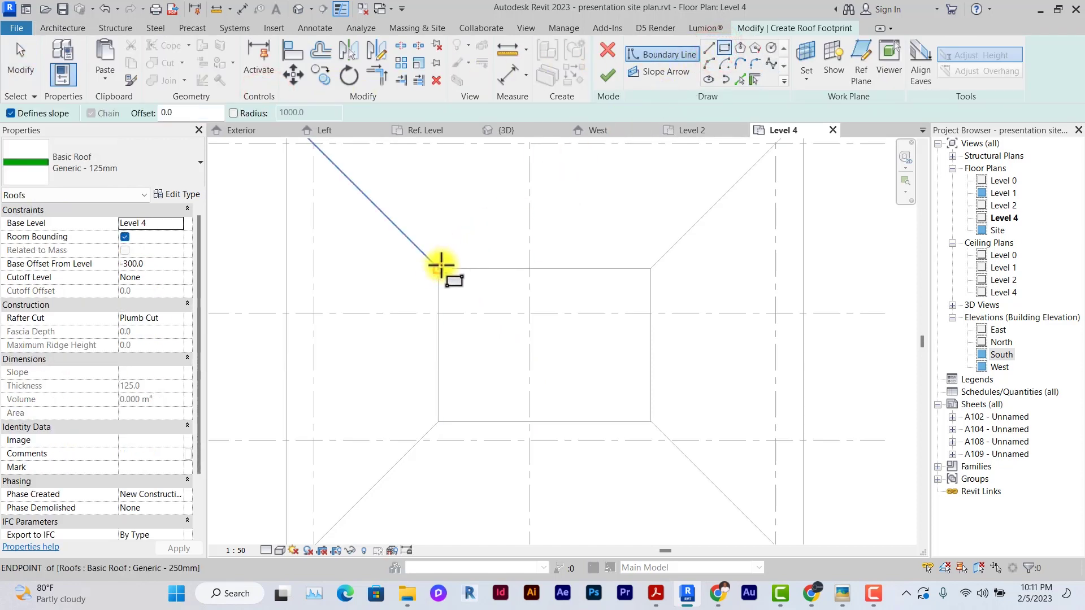
click(438, 269)
click(650, 422)
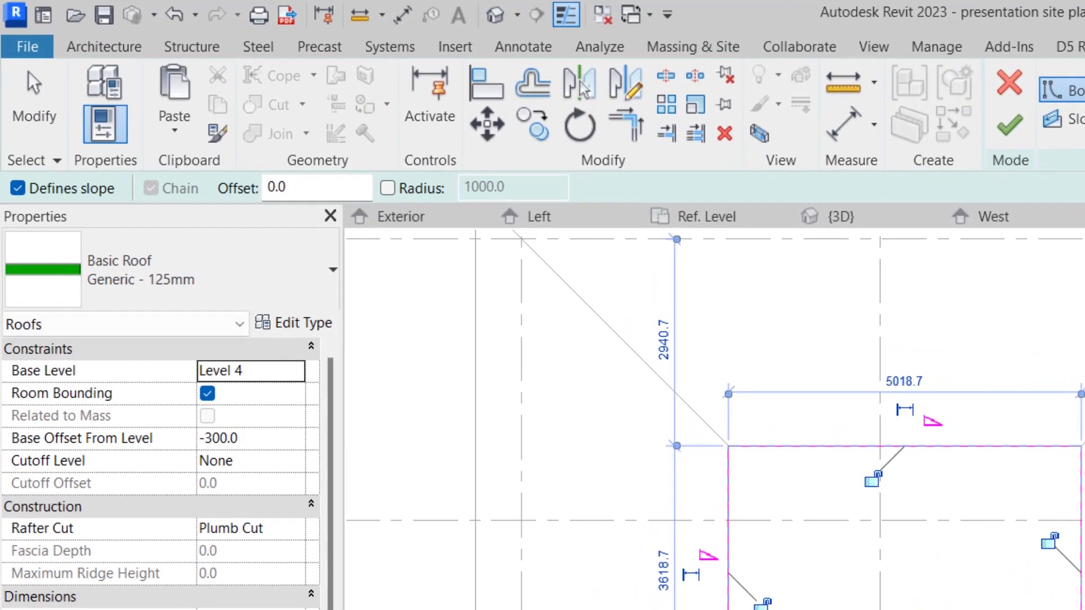
key(Escape)
click(269, 444)
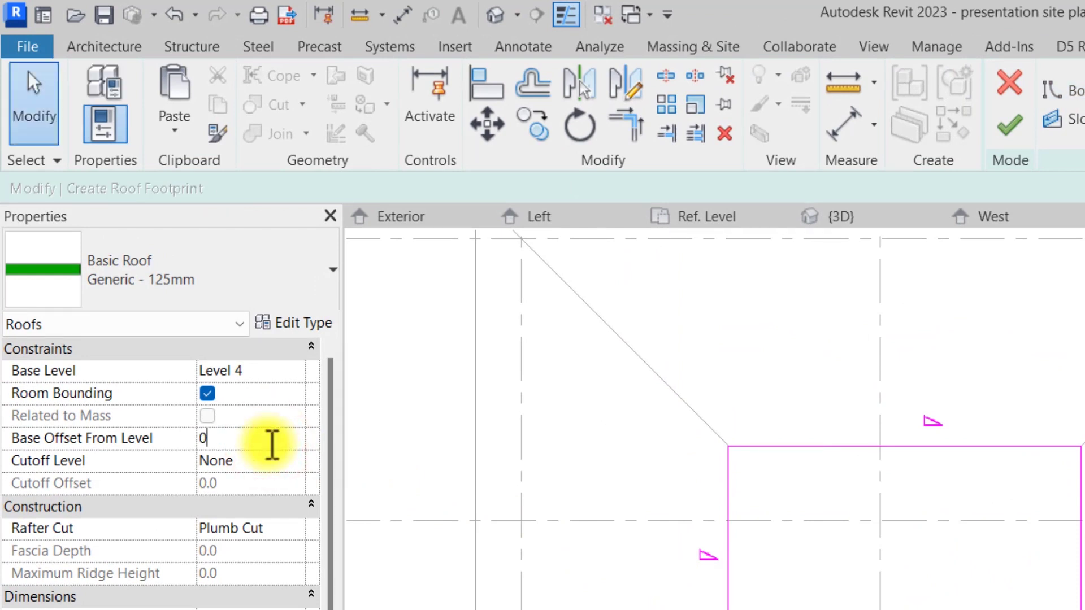
key(Return)
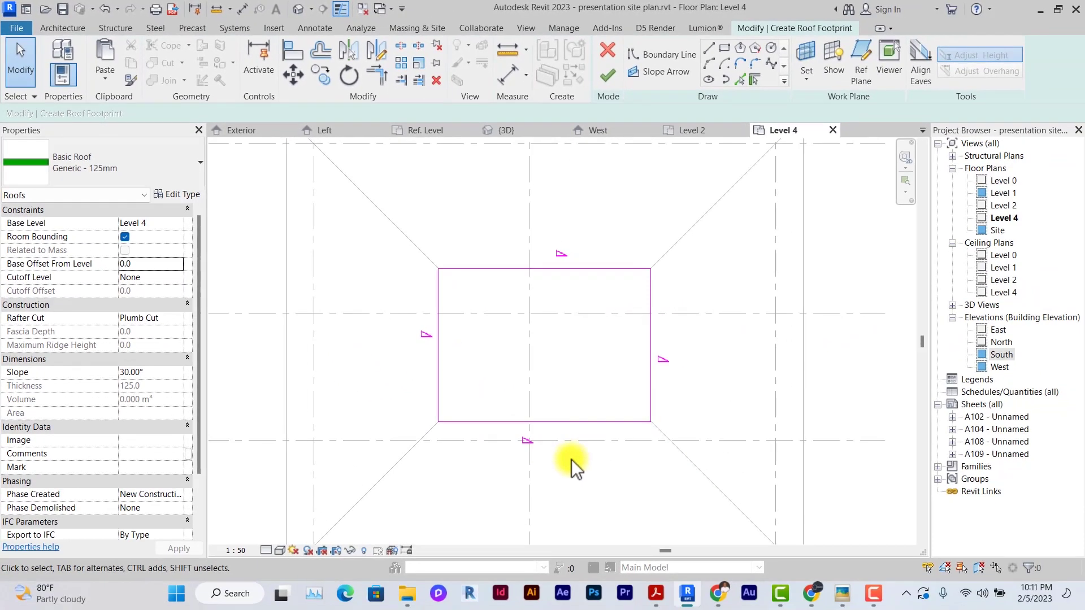
Remove the slope definition from the footprint's two 5018.7 long boundary lines and finish the small gable roof.
mouse_move(571, 460)
mouse_down()
mouse_move(511, 221)
mouse_move(451, 191)
mouse_up()
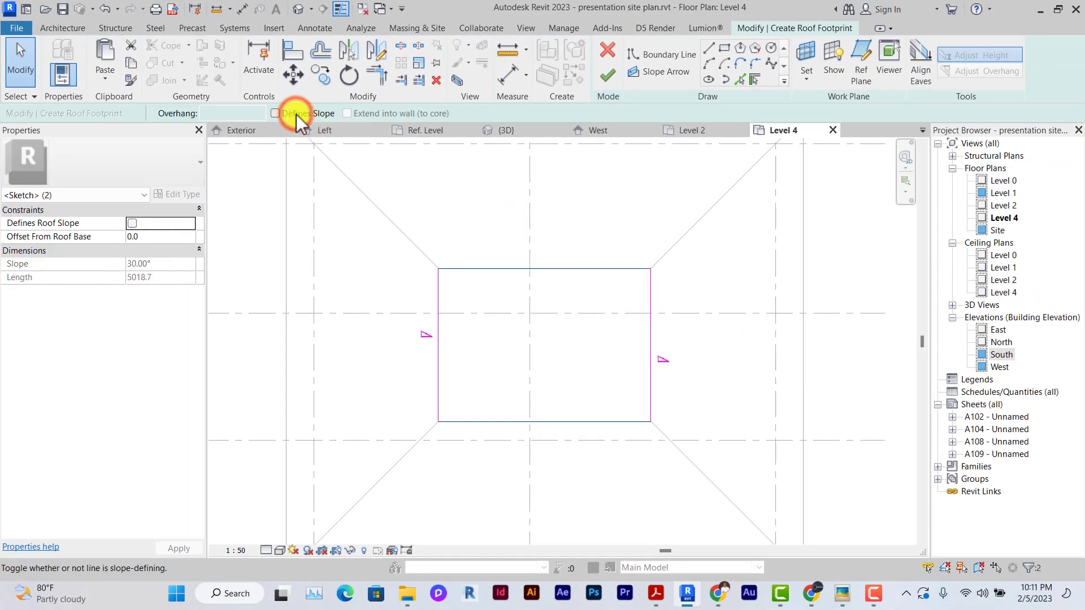
key(Escape)
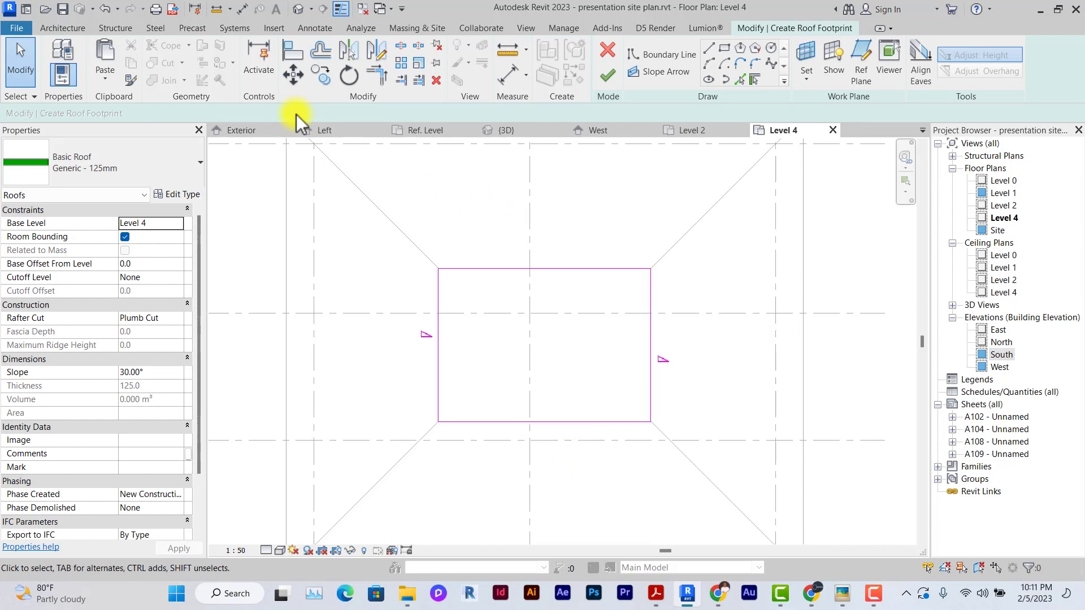
click(607, 81)
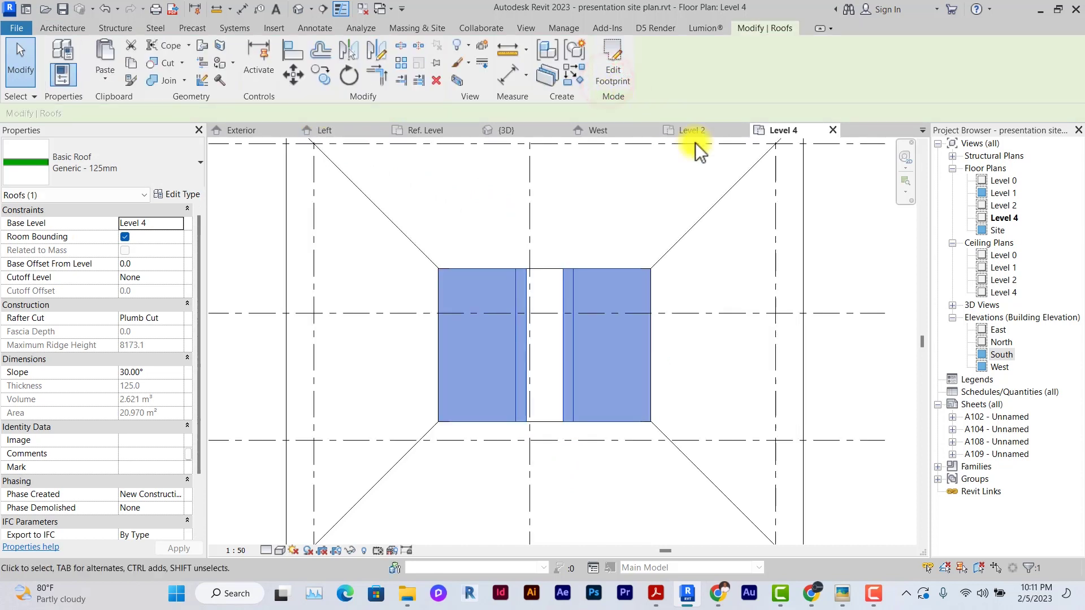
Examine the new gable roof above the cut-off main roof in the South elevation.
click(1003, 356)
click(649, 291)
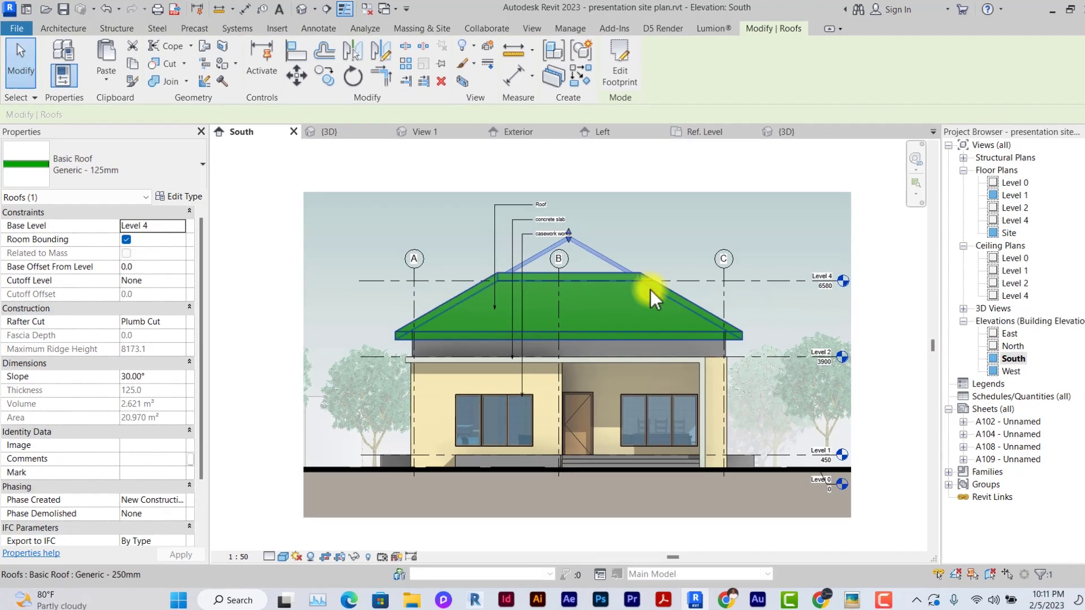
scroll(795, 409, up, 3)
scroll(797, 409, down, 2)
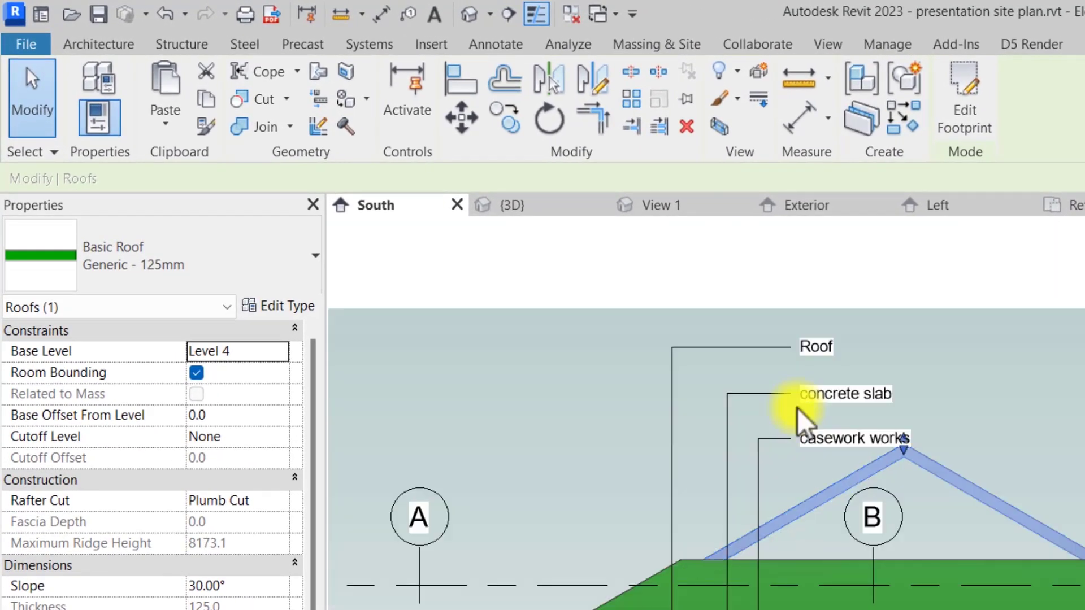
Match the small gable roof's type to the main cut-off roof in the South elevation.
scroll(795, 408, up, 1)
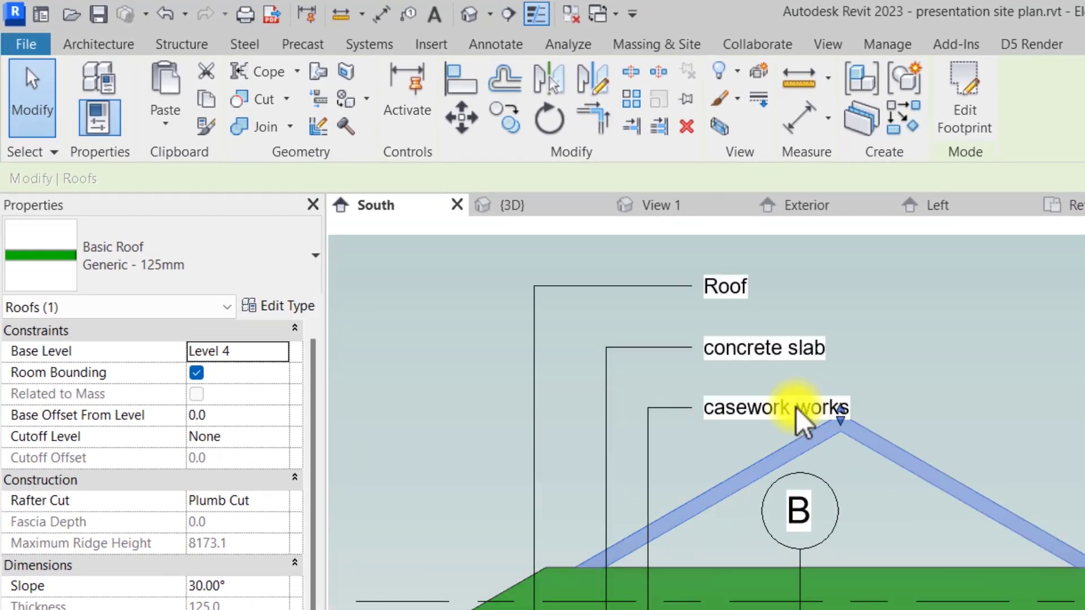
click(213, 138)
click(923, 570)
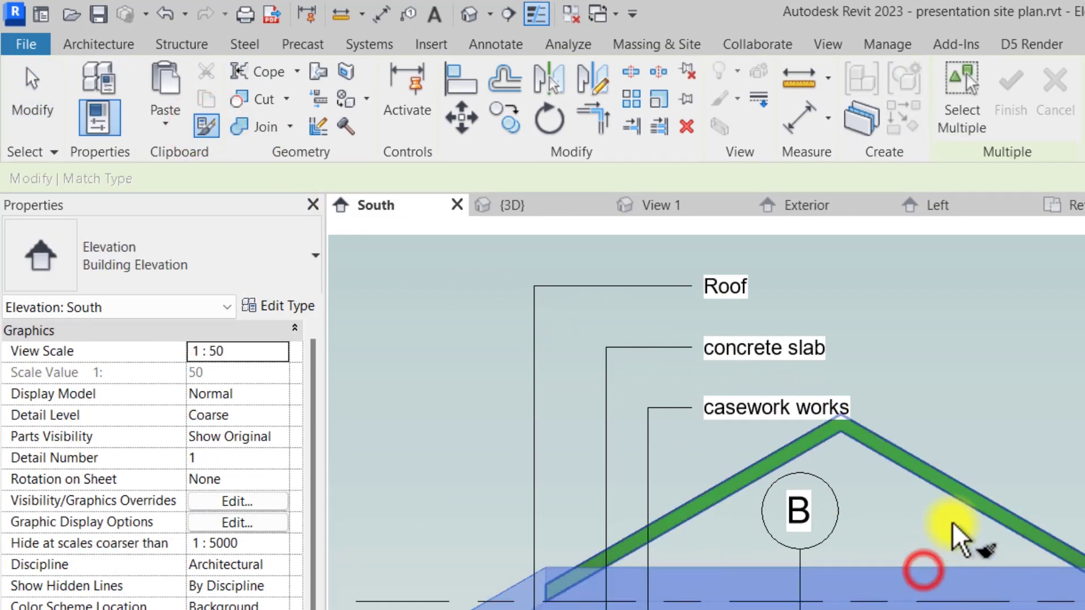
click(969, 494)
click(1074, 473)
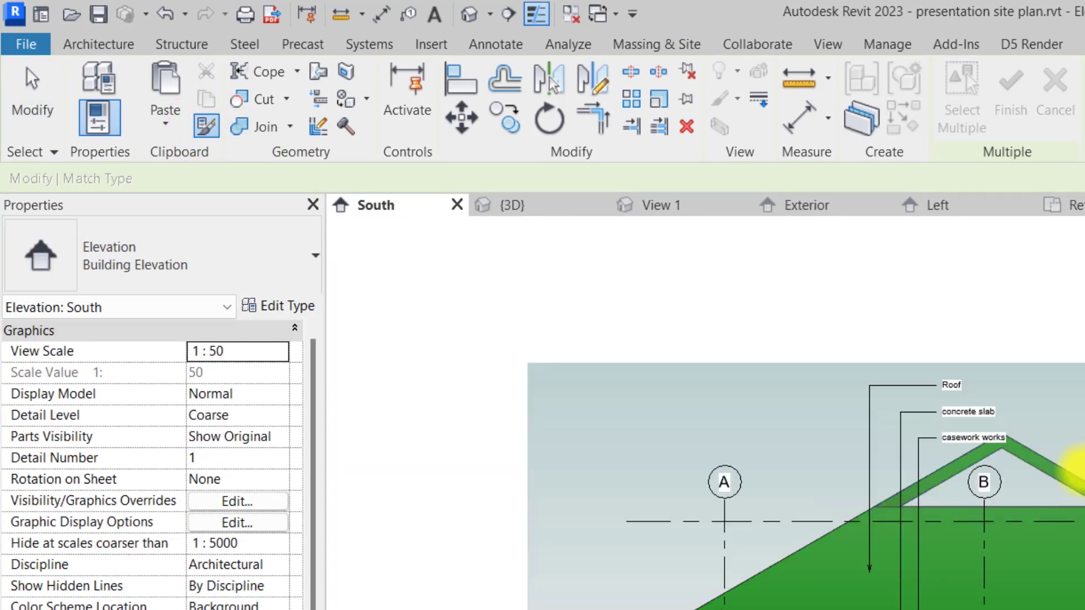
Join the small gable roof to the main roof's geometry in the 3D view, and open the Level 4 floor plan.
key(ctrl+Tab)
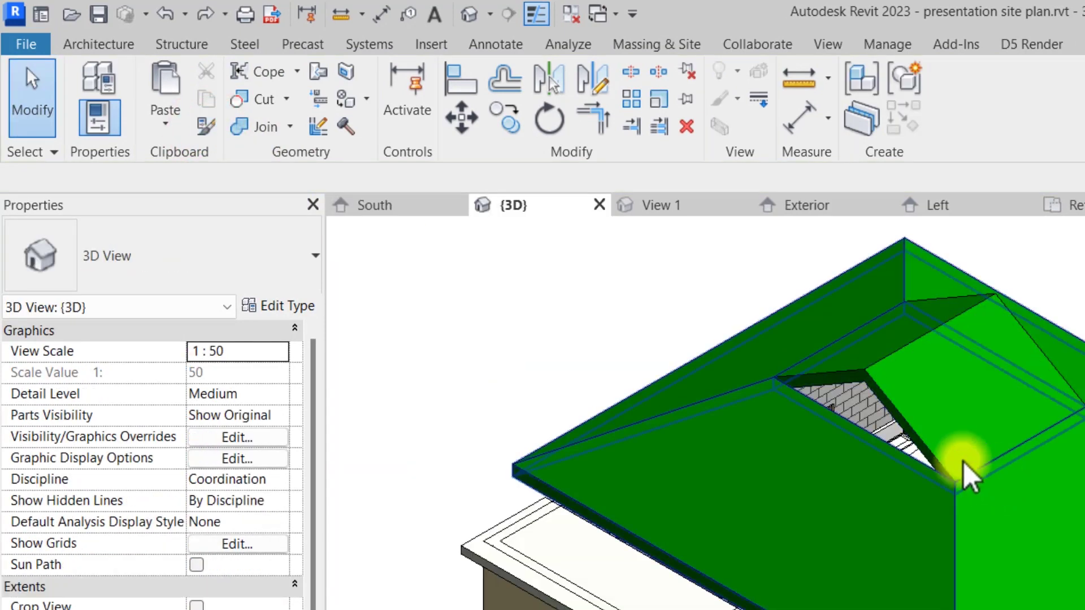
click(261, 129)
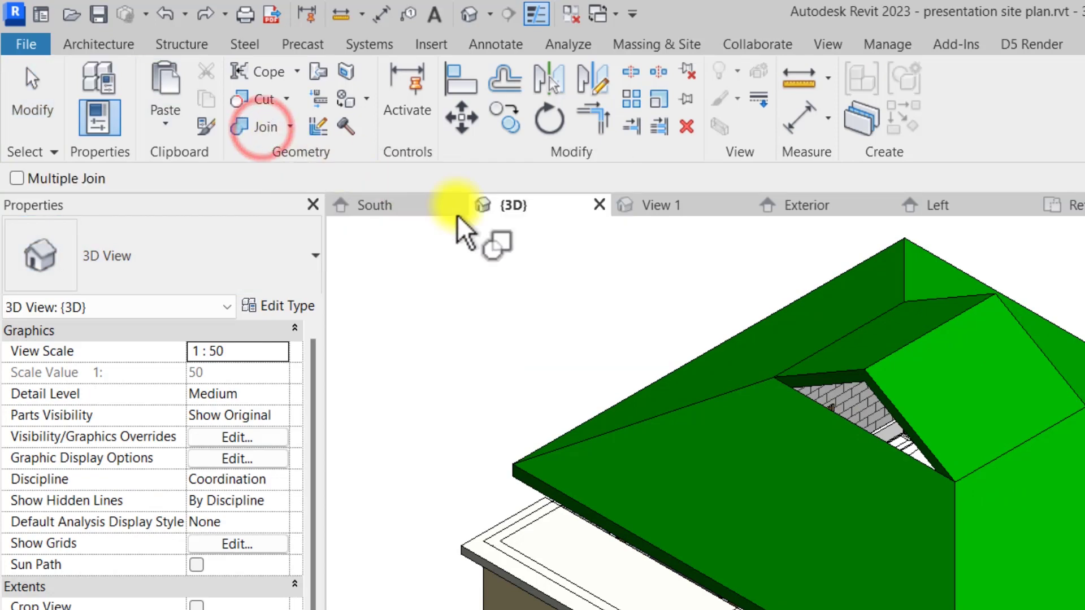
click(867, 370)
click(960, 524)
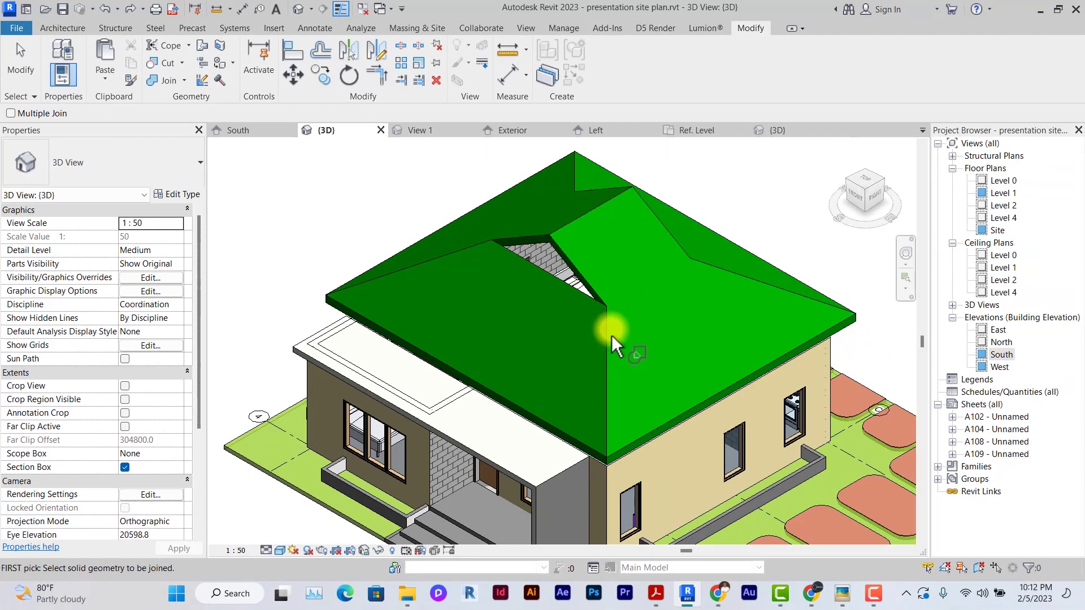
double_click(1005, 217)
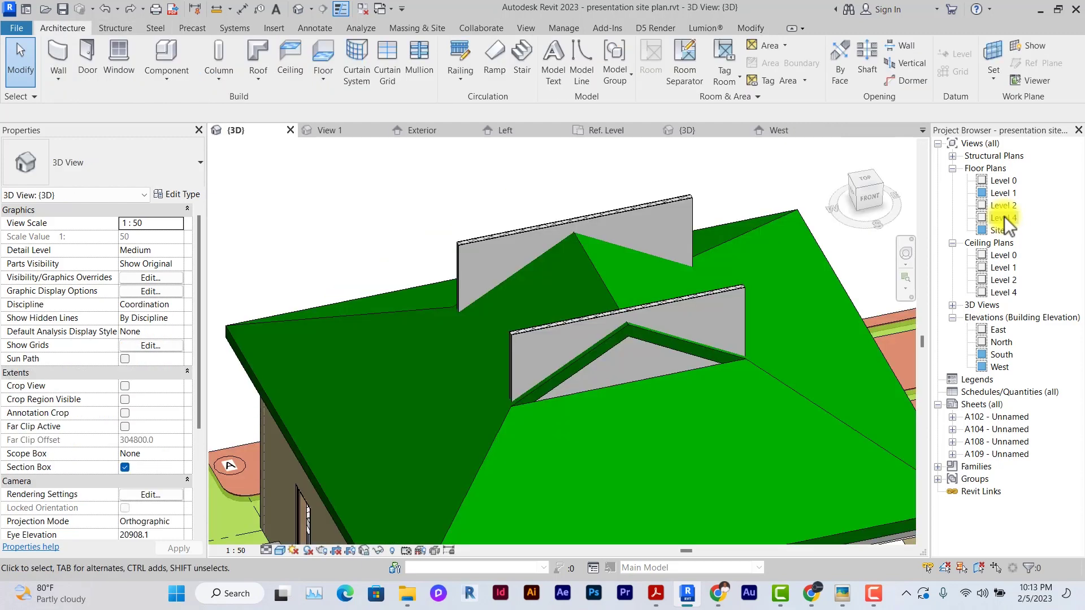
Attach the tops of the two Blockwork 100 gable-end walls to the roof in the 3D view.
click(645, 313)
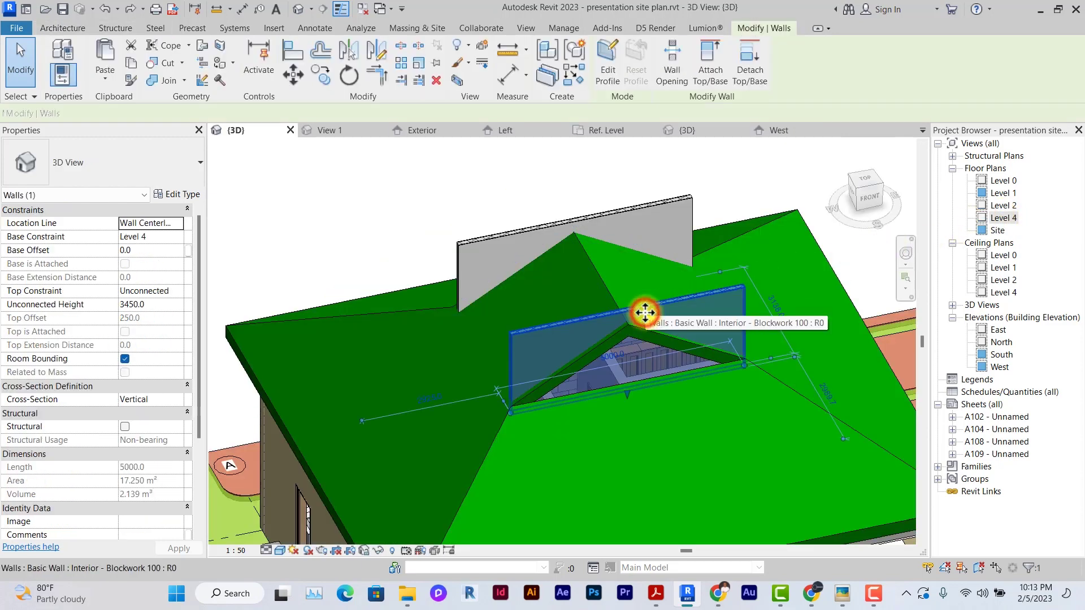
ctrl+click(646, 213)
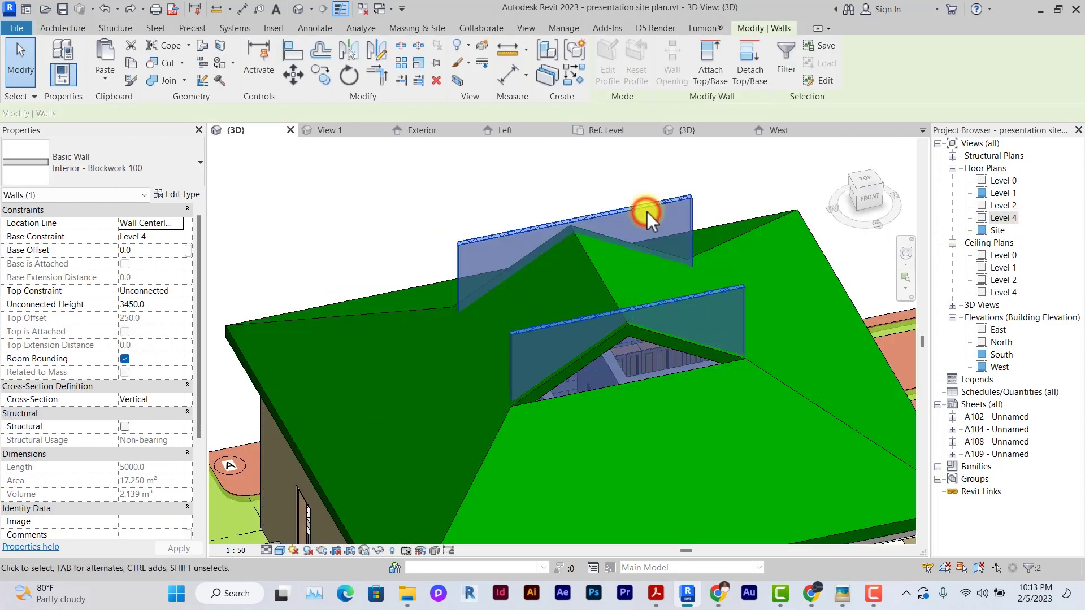
click(713, 74)
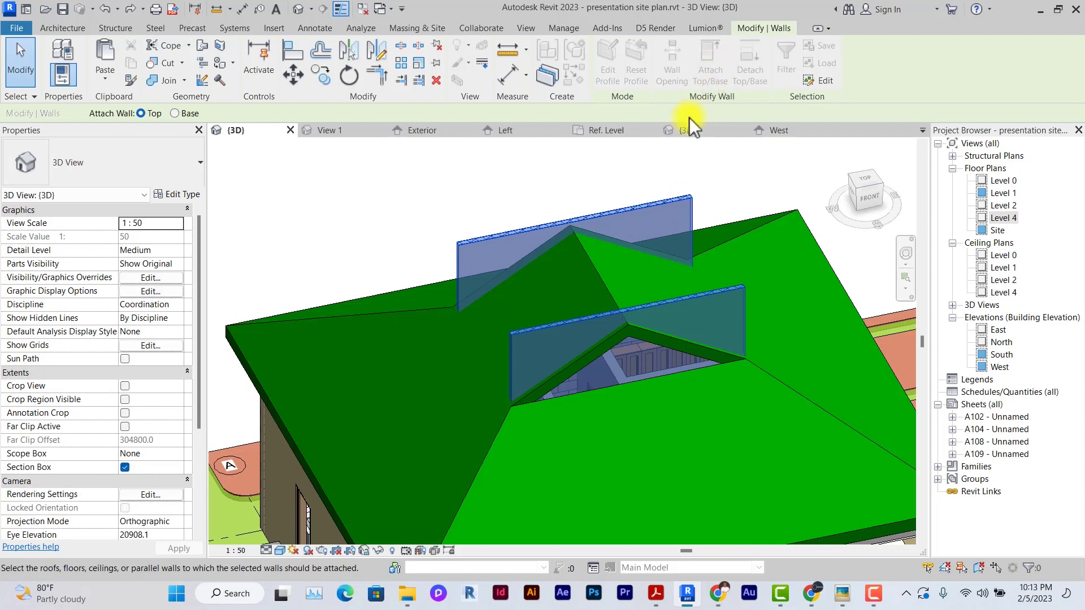
click(600, 273)
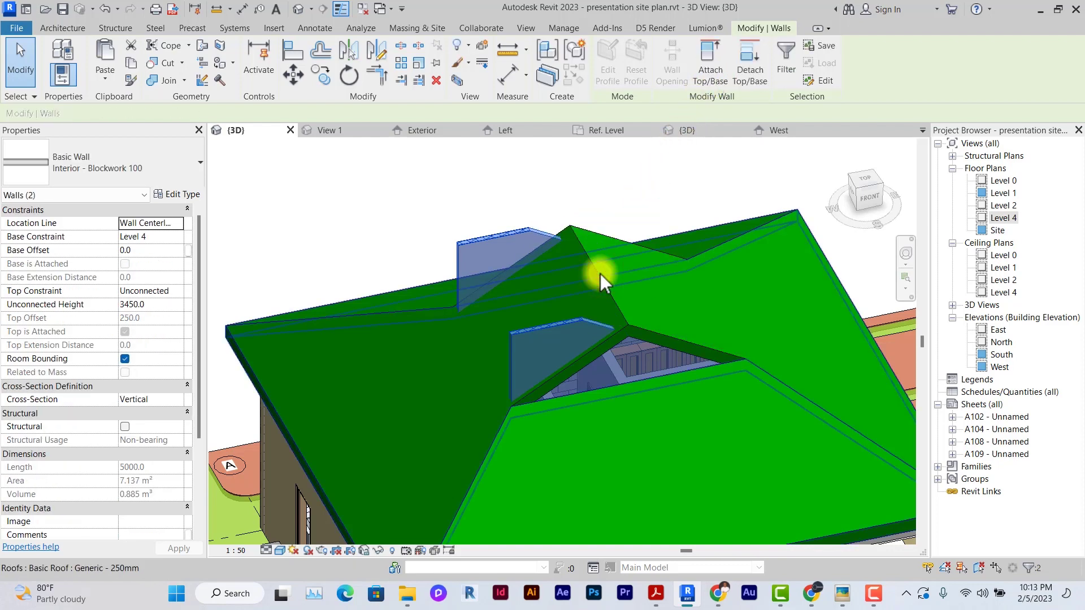
key(Escape)
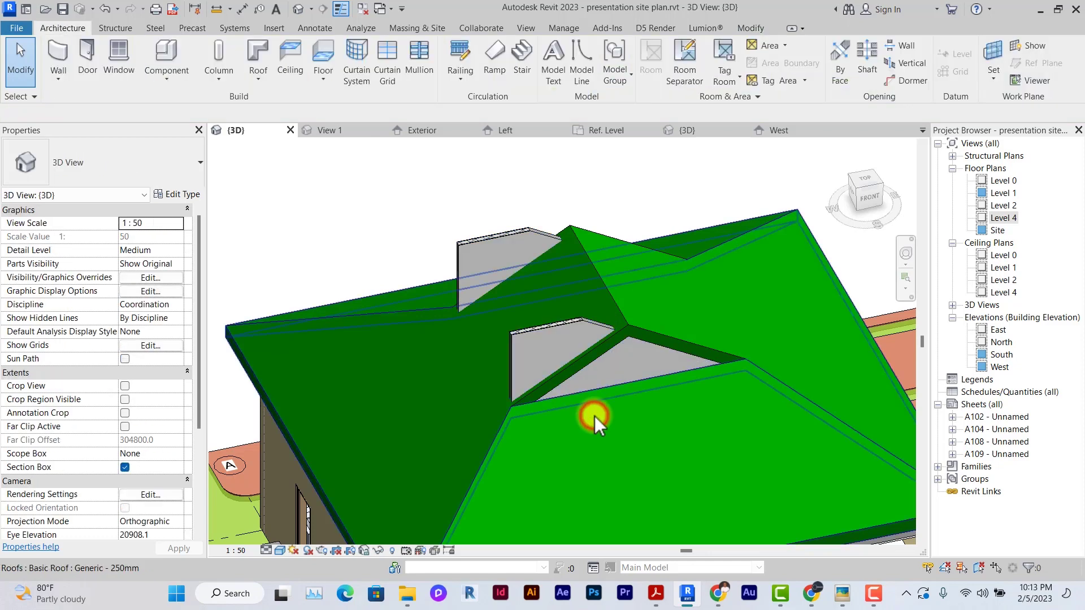
Resize the two gable-end walls to fit beneath the small gable roof, making the front wall 4800 long.
click(511, 364)
drag(625, 399, 625, 402)
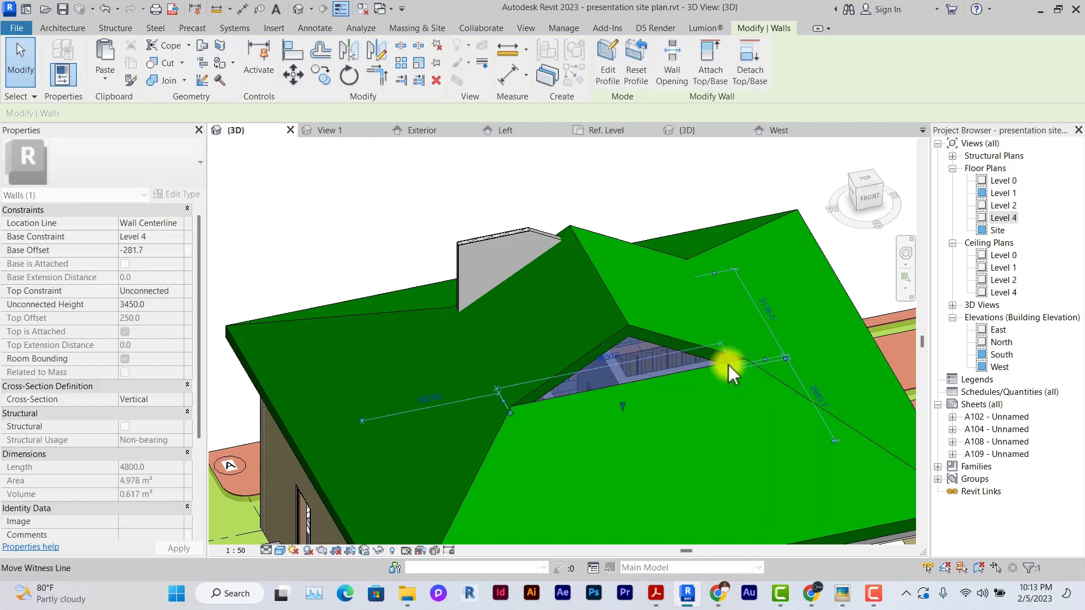
click(464, 246)
drag(574, 303, 689, 277)
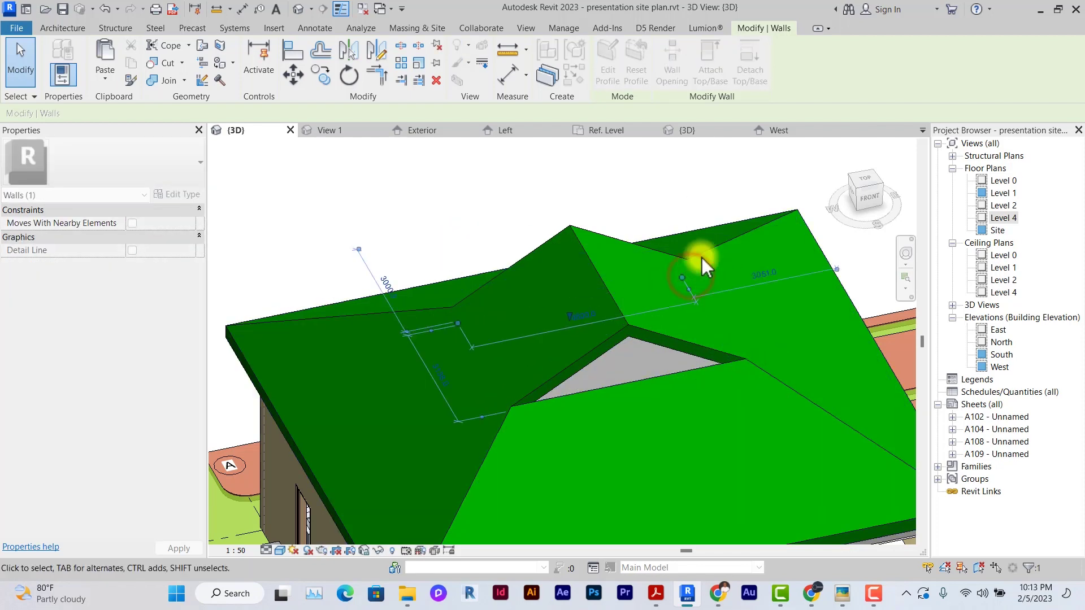
click(744, 201)
scroll(693, 308, down, 2)
shift+middle_drag(693, 307, 678, 338)
scroll(355, 334, down, 1)
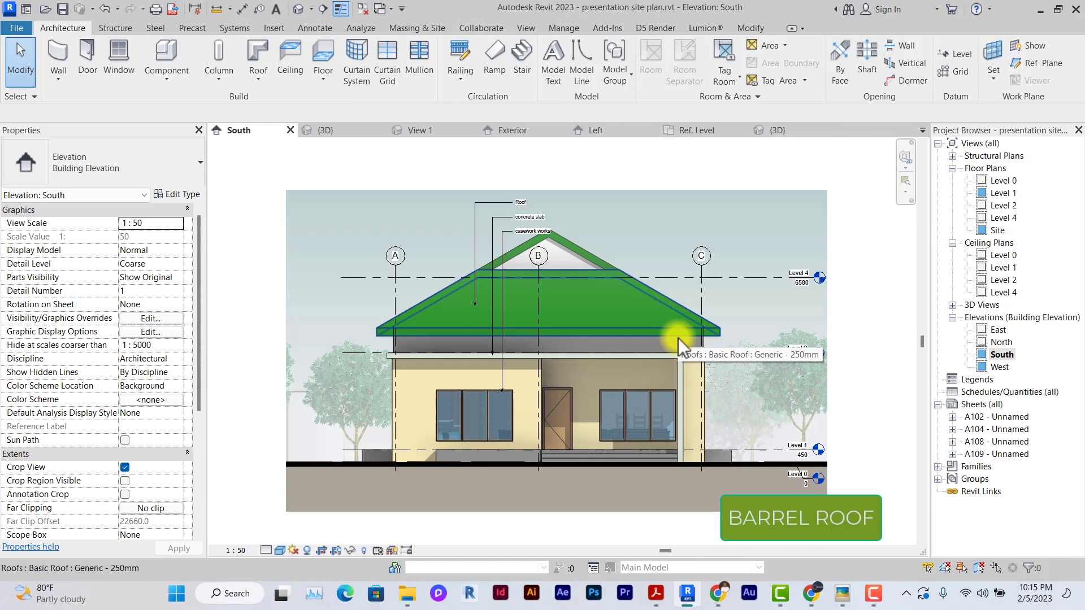
Delete the hip and gable roof from the house in the South elevation.
click(678, 338)
key(Delete)
key(z)
key(f)
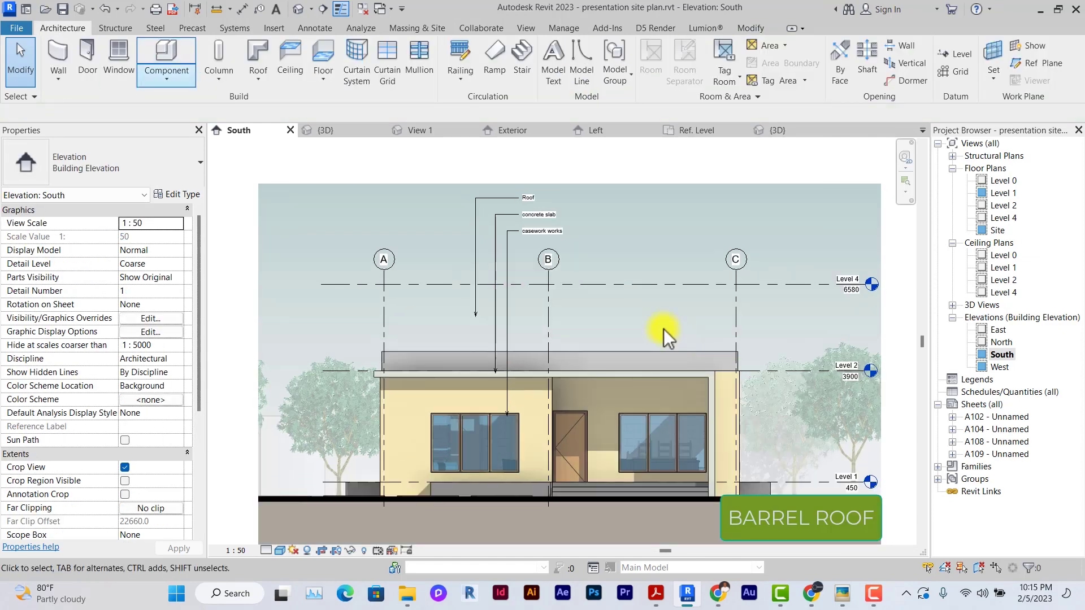
Start a Roof by Extrusion on the front parapet wall's plane, with Level 2 as reference level and an offset of 0.
click(266, 80)
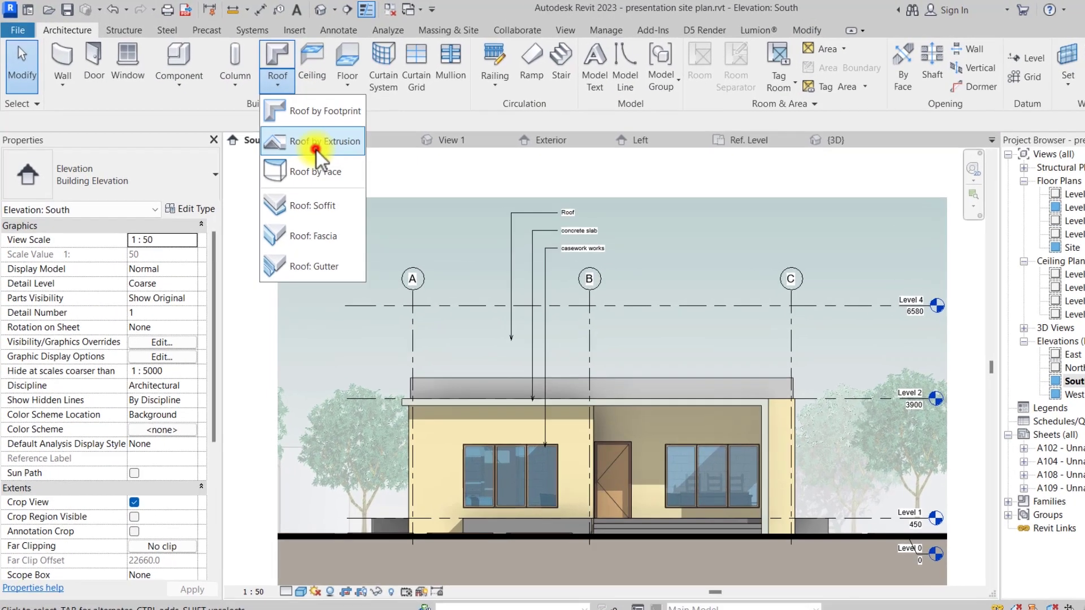
click(316, 151)
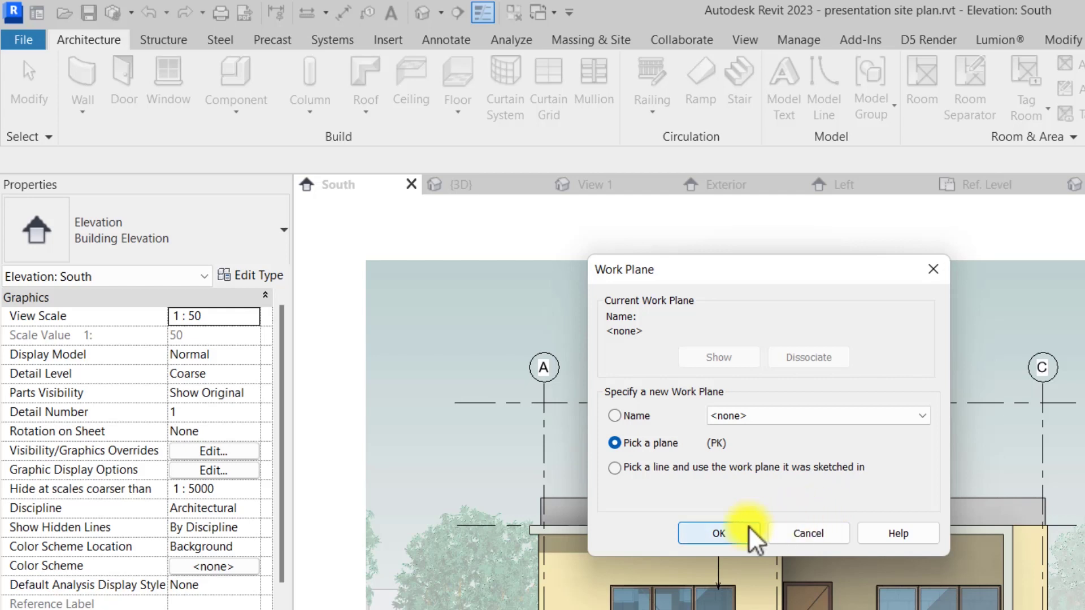
click(721, 533)
scroll(752, 505, up, 3)
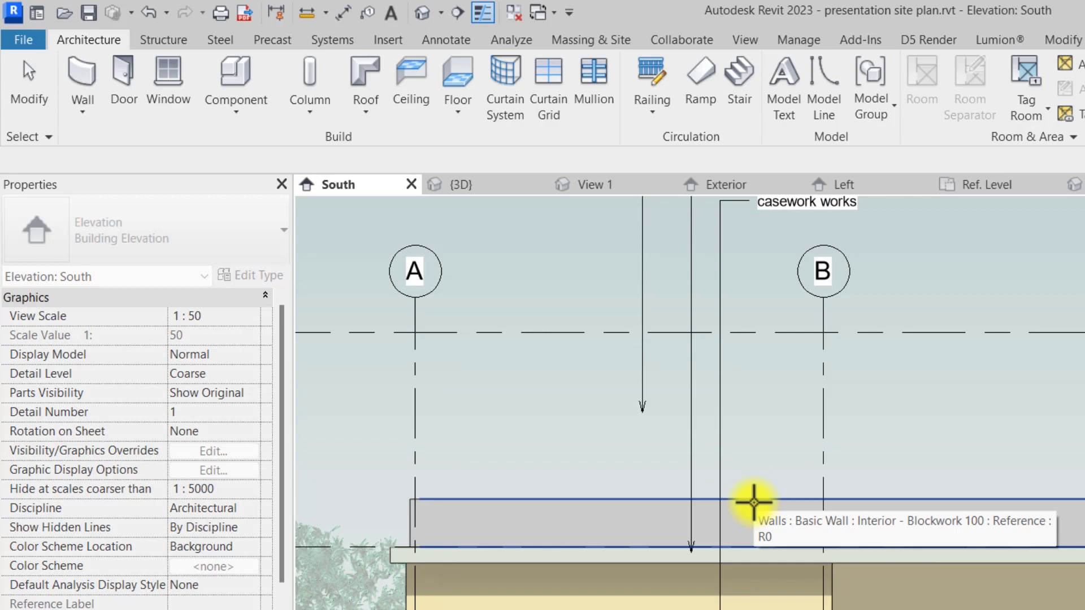
click(753, 502)
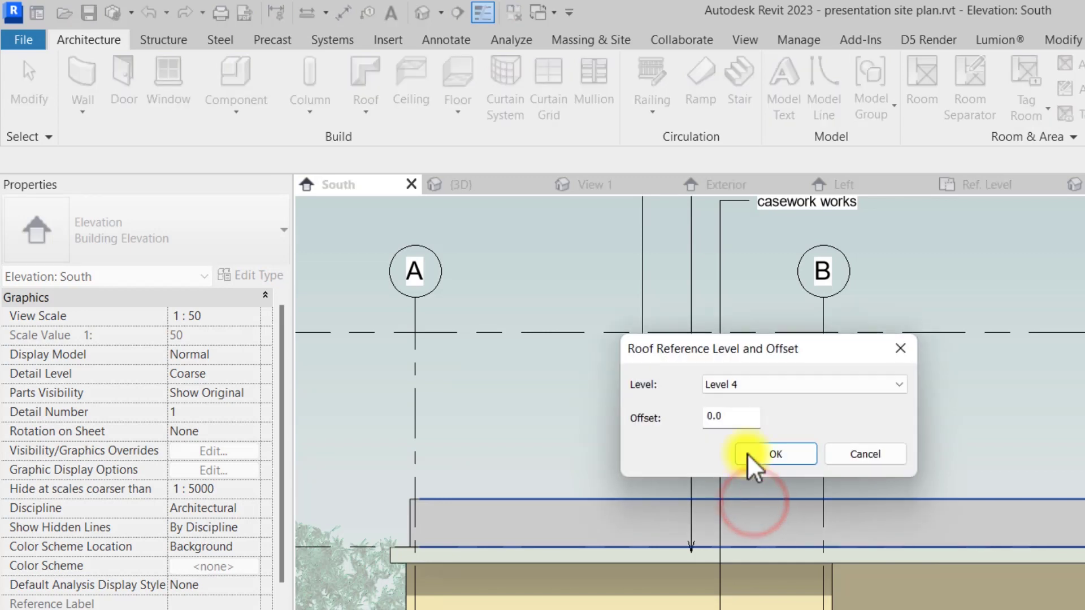
click(740, 385)
click(729, 426)
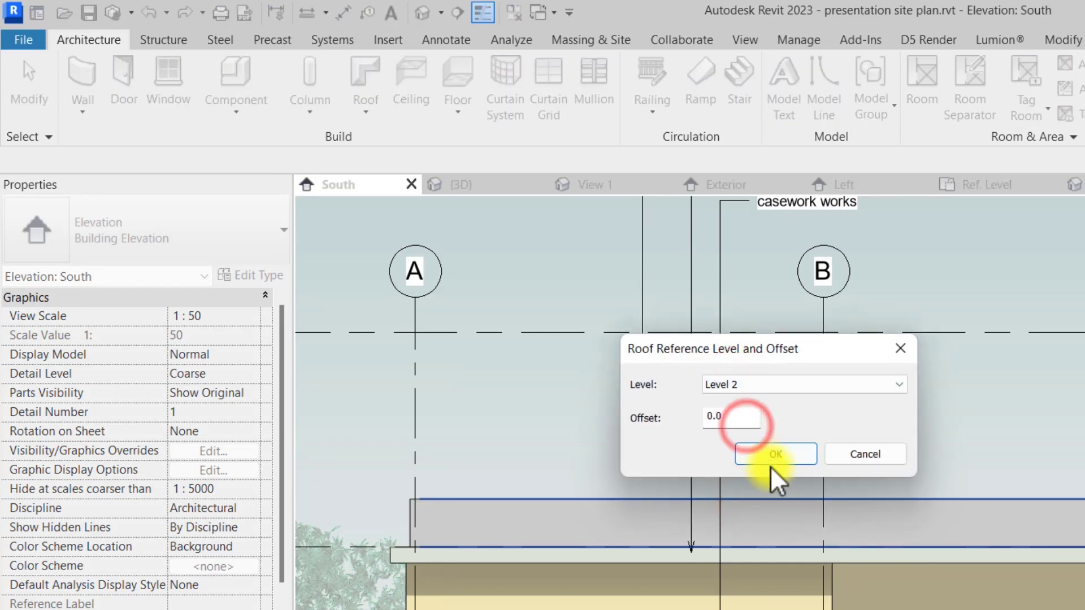
click(775, 455)
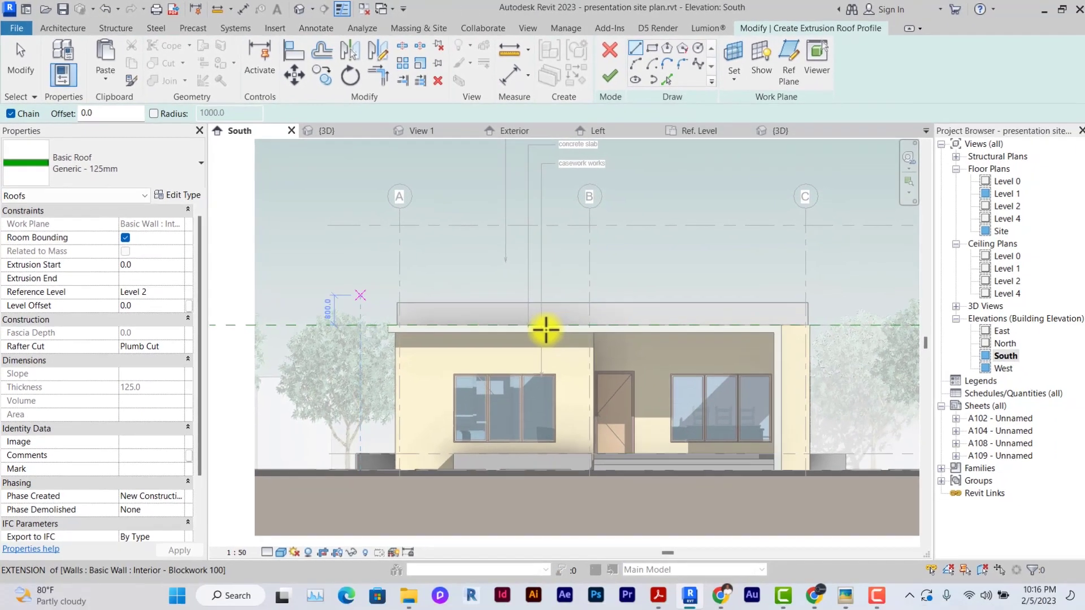
Try a shallow arc spanning from beyond grid A to beyond grid C as the extruded roof profile.
click(633, 63)
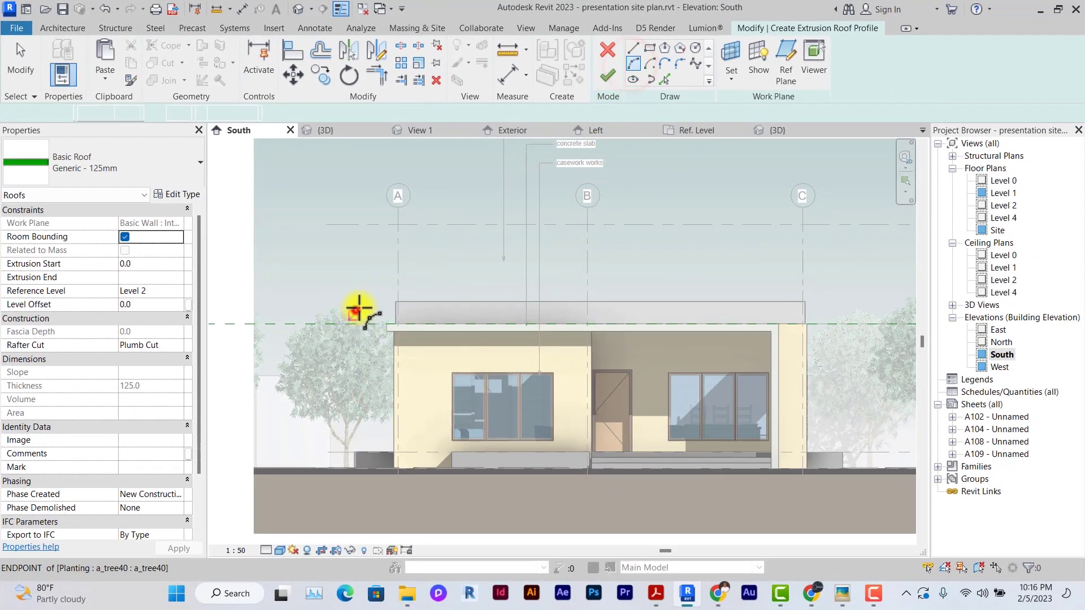
click(355, 310)
click(828, 315)
click(623, 259)
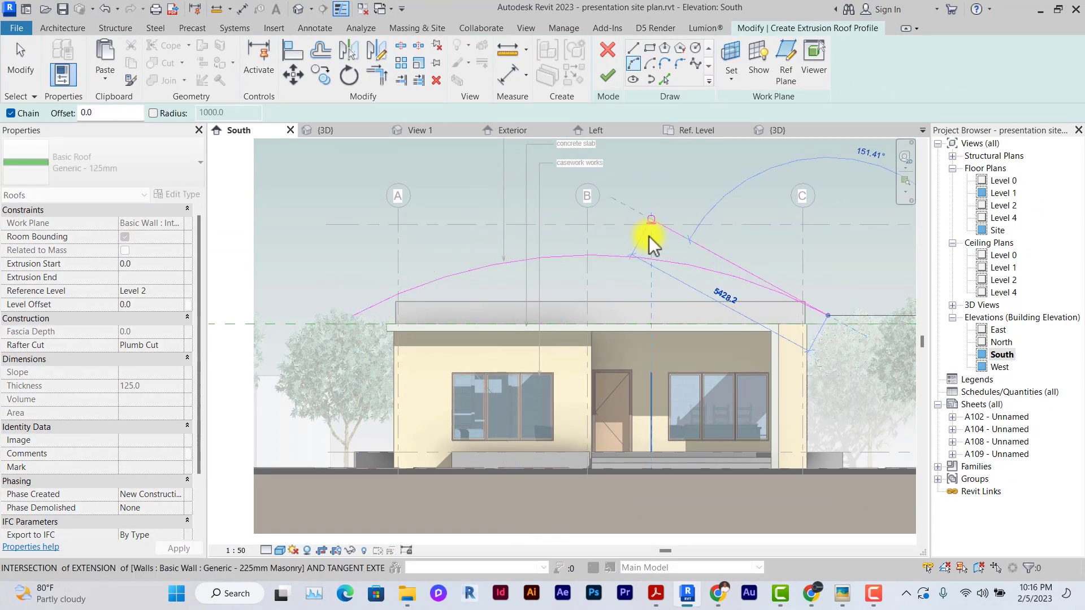
key(Escape)
key(Escape)
click(698, 276)
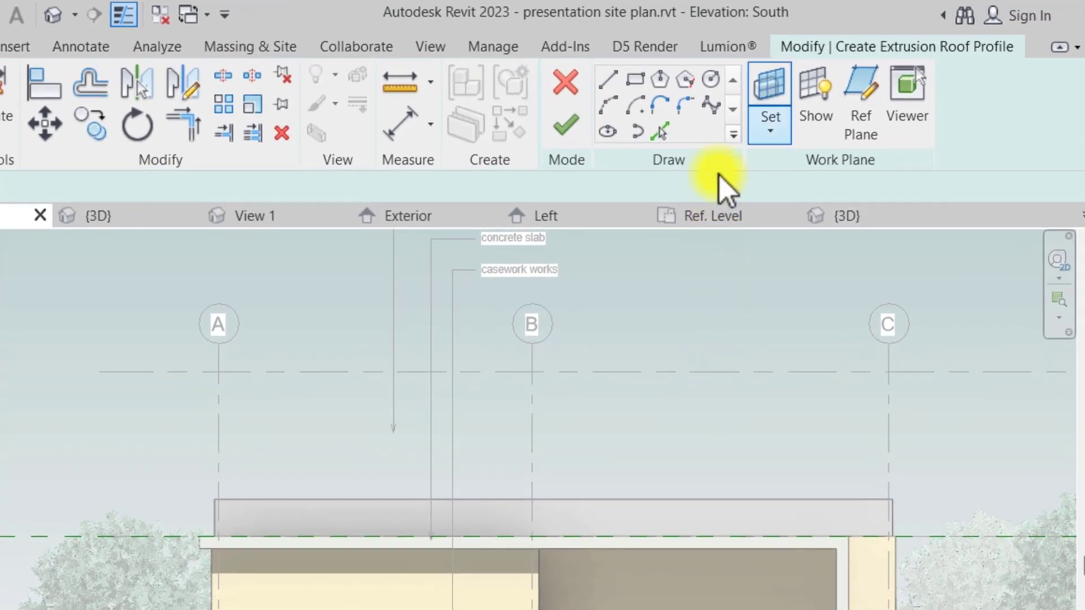
Sketch a wavy spline roof profile above the parapet, running from outside grid A to just past grid C.
click(707, 98)
scroll(403, 353, up, 3)
scroll(183, 496, up, 1)
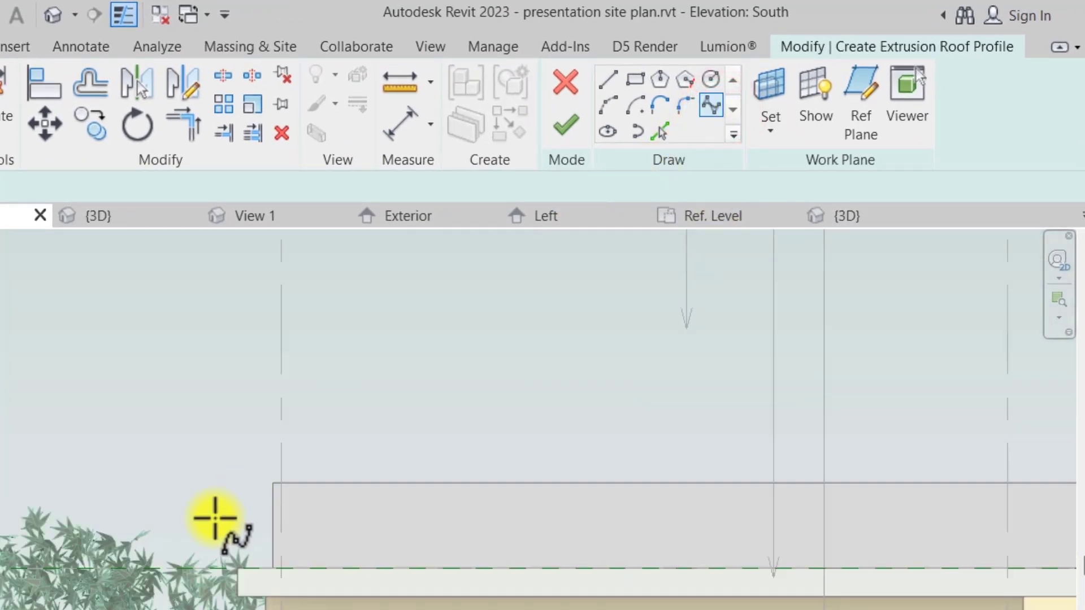
click(215, 518)
scroll(237, 481, down, 1)
middle_drag(236, 489, 210, 609)
click(253, 399)
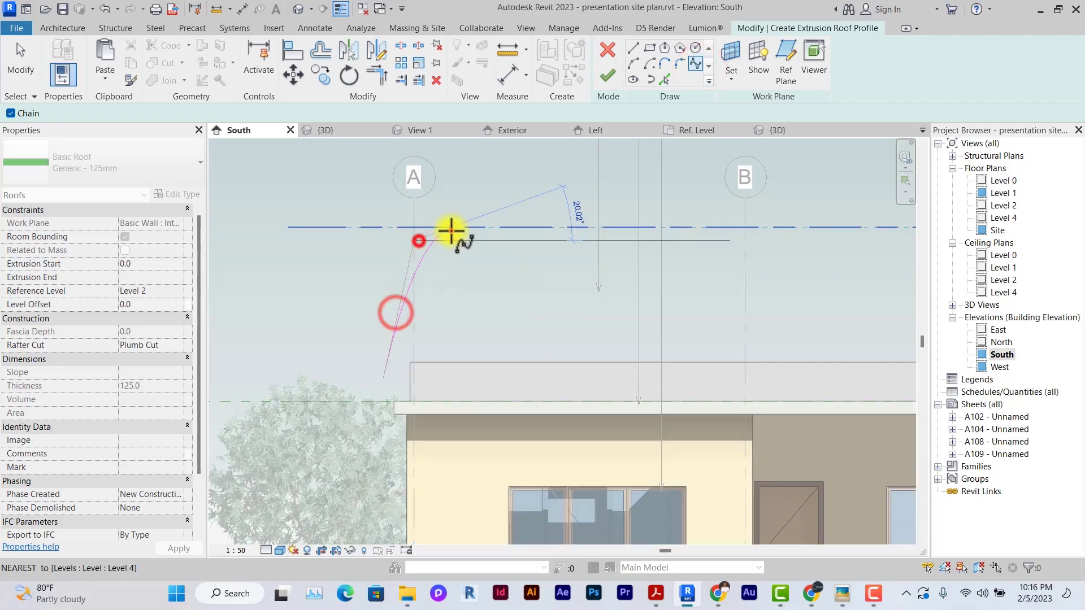
click(451, 230)
click(474, 269)
click(503, 342)
click(530, 347)
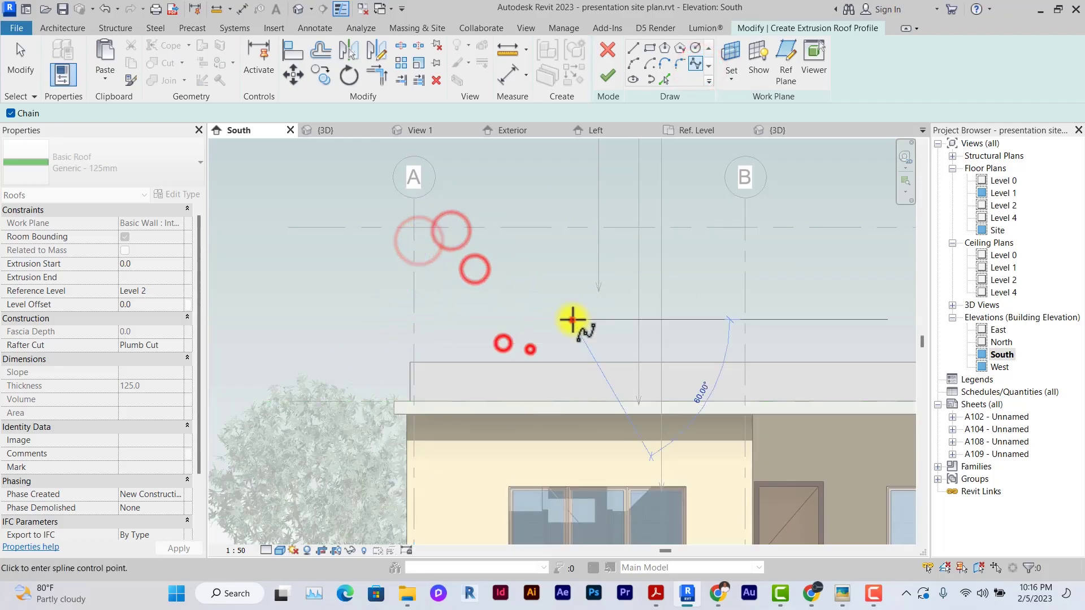
click(571, 319)
click(599, 211)
click(632, 236)
click(670, 320)
click(782, 283)
middle_drag(896, 271, 693, 356)
click(693, 356)
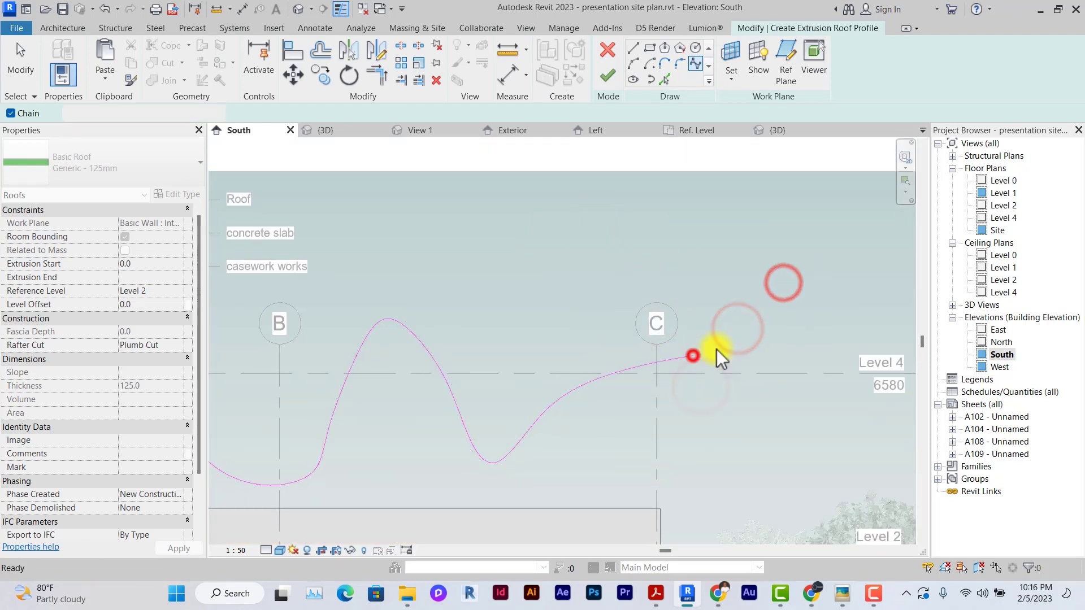
key(Escape)
key(Escape)
scroll(716, 347, down, 3)
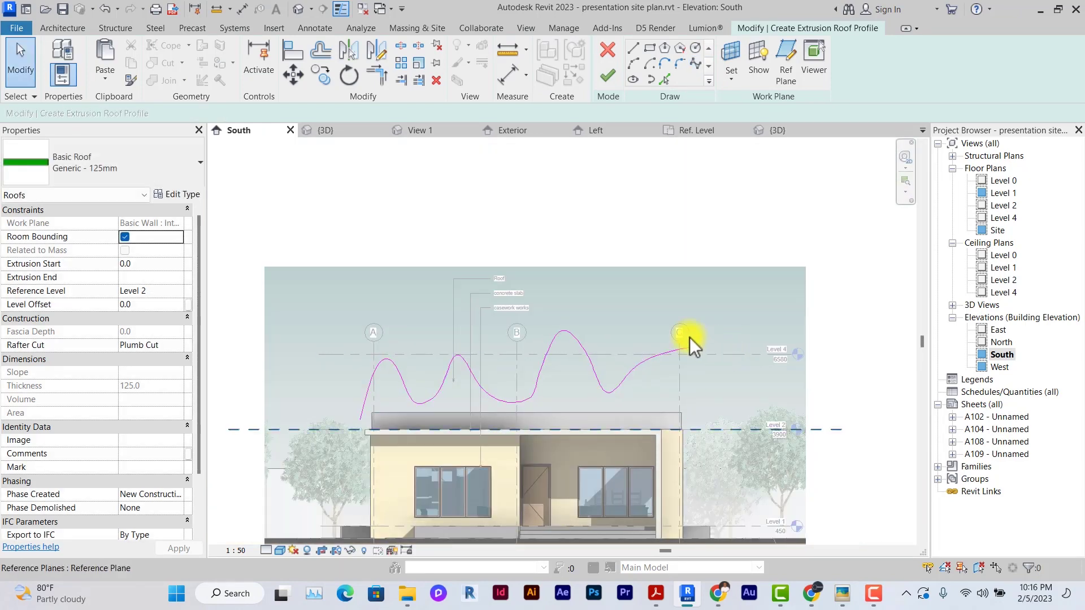
Change the extruded roof's type to Generic - 250mm and try to finish the profile.
click(96, 171)
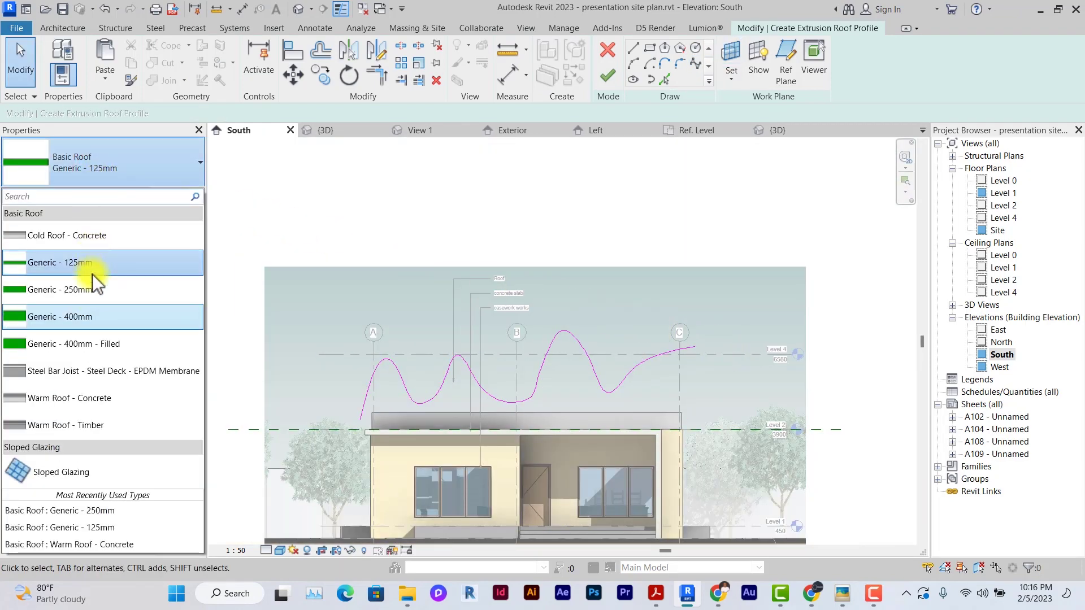
click(570, 84)
click(598, 79)
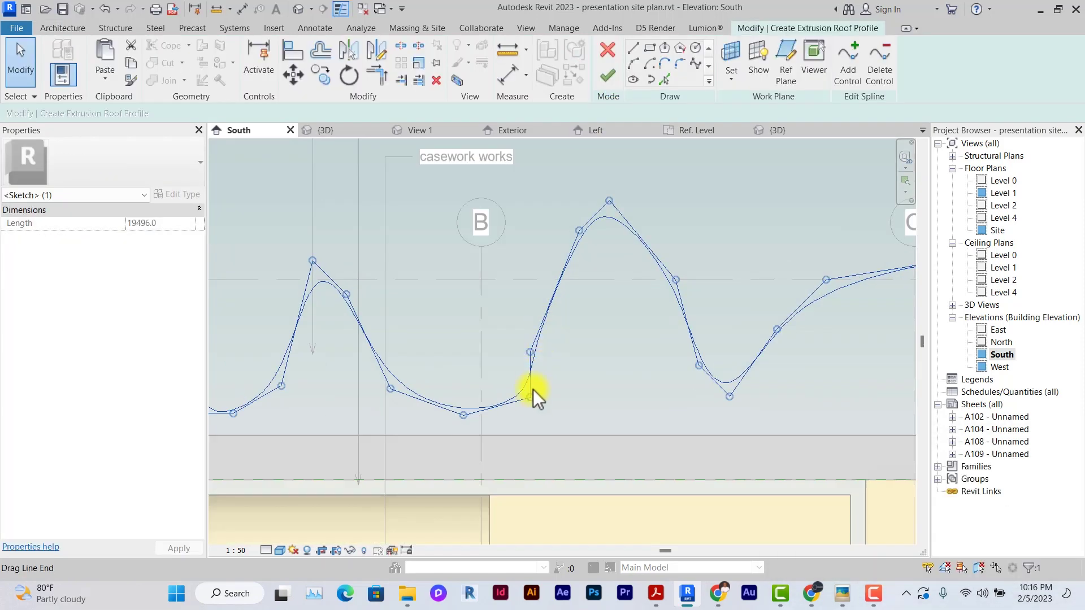
Smooth the spline's sharp bend near grid B by repositioning its control points, and try to finish the profile.
mouse_move(531, 397)
mouse_down()
mouse_move(496, 383)
mouse_move(522, 339)
mouse_up()
click(609, 78)
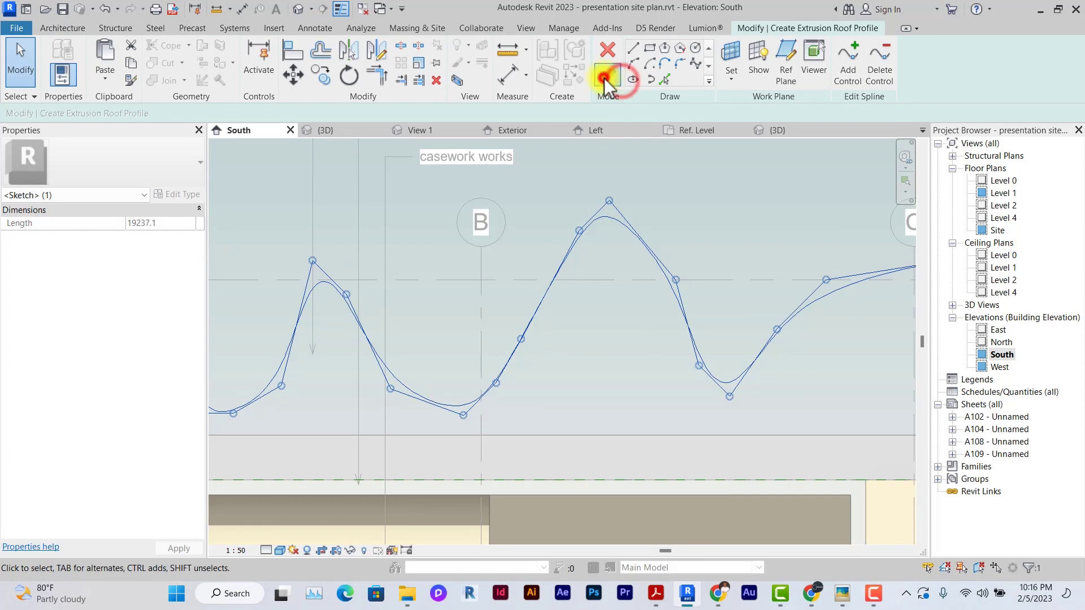
click(643, 247)
Change the extruded roof's type to Generic - 125mm and finish the wavy spline profile.
click(126, 176)
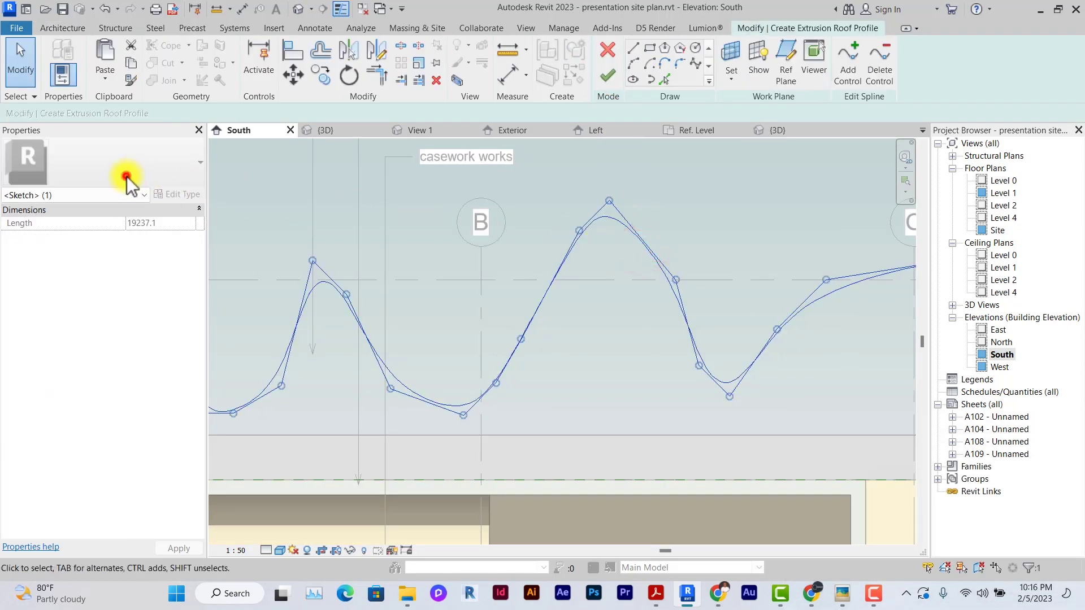
key(Escape)
click(109, 170)
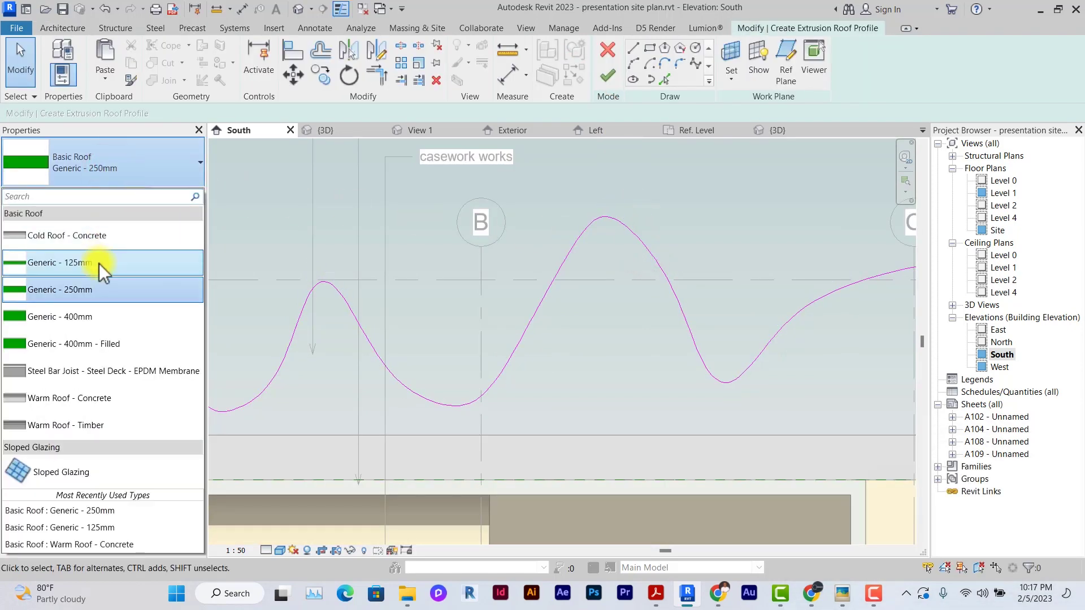
click(99, 263)
click(599, 81)
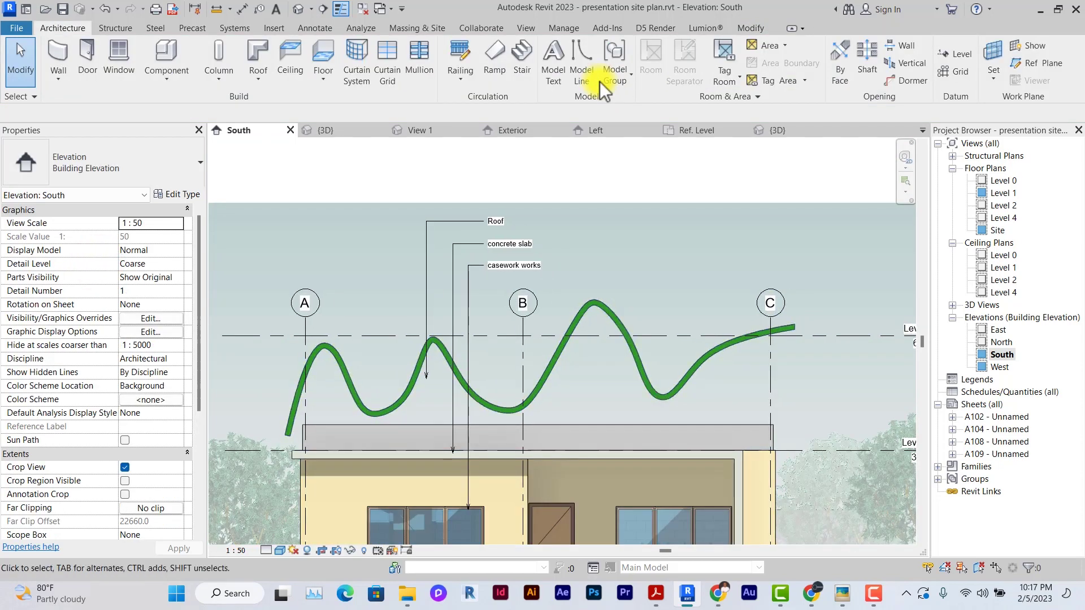
In the 3D view, attach the tops of the connected parapet walls to the wavy extruded roof.
click(298, 9)
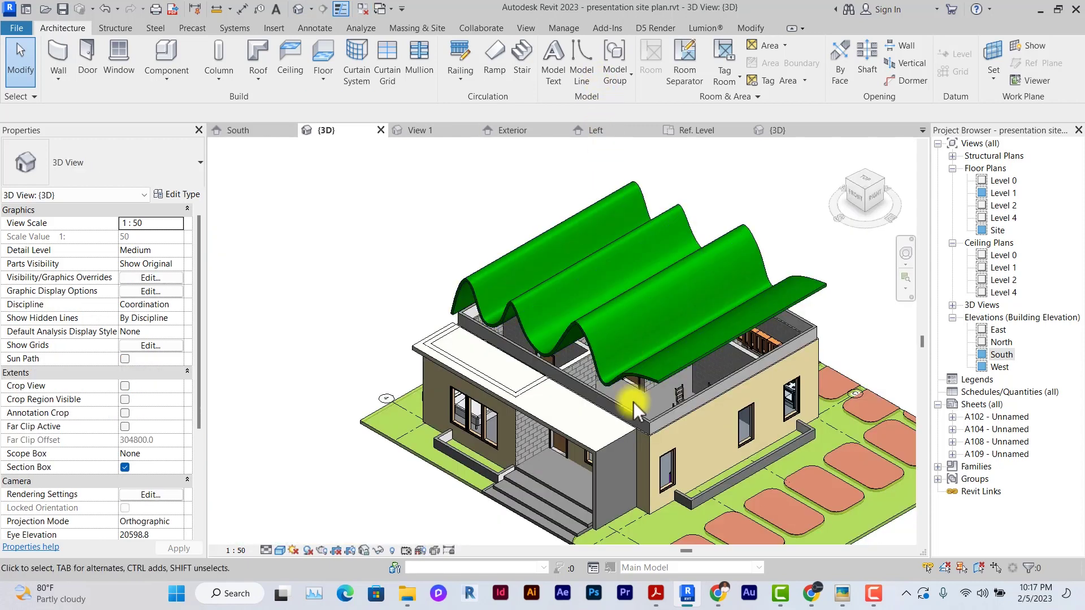
key(Tab)
click(634, 419)
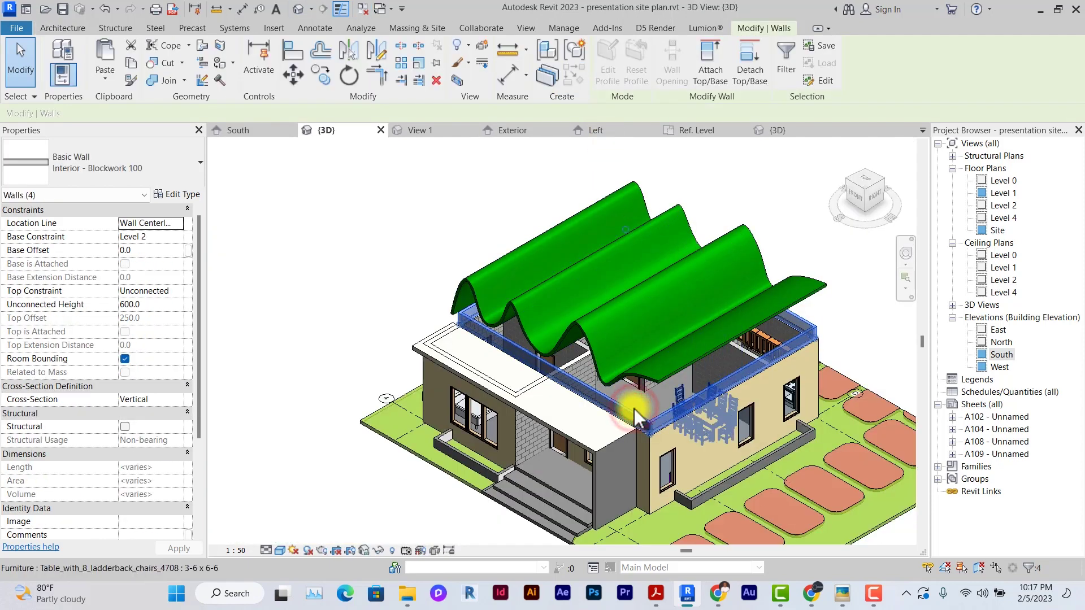
click(723, 72)
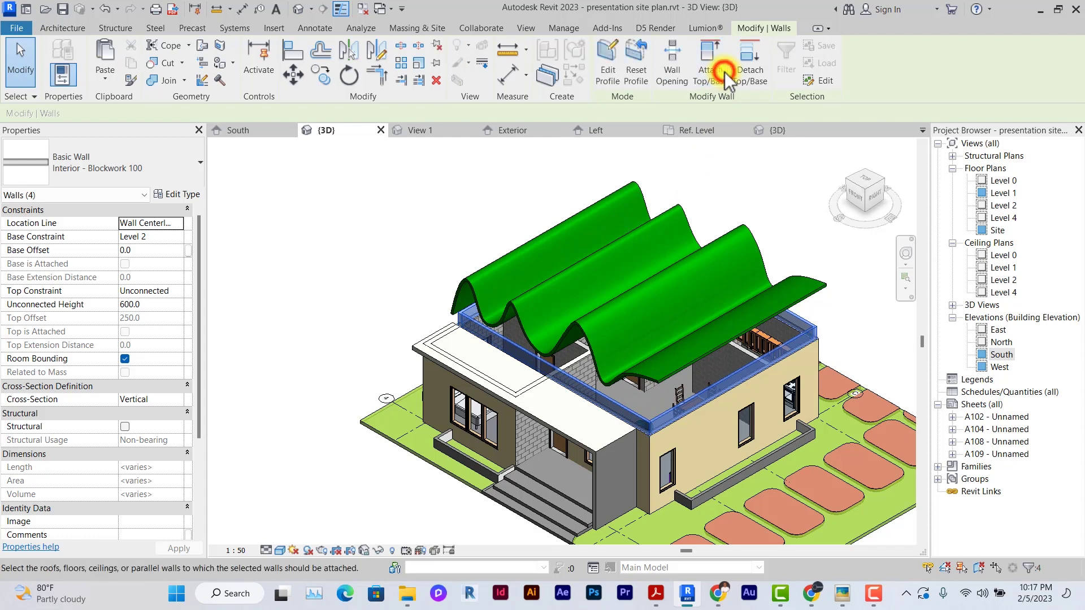
click(750, 235)
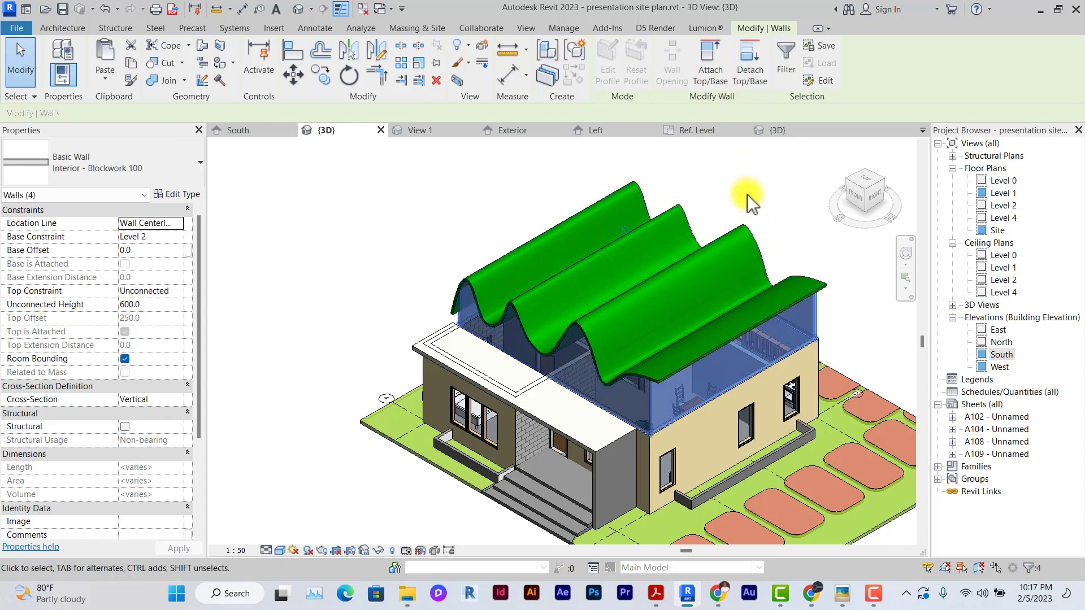
key(Escape)
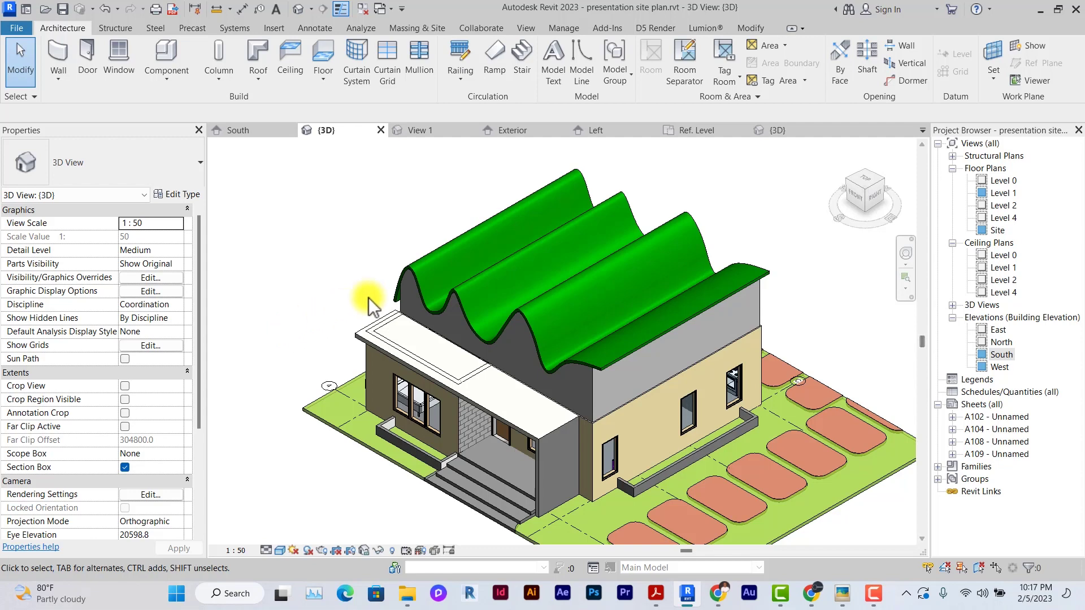
Try a circular vertical opening of about 1436 mm radius through the wavy roof's slope near the side wall.
click(906, 64)
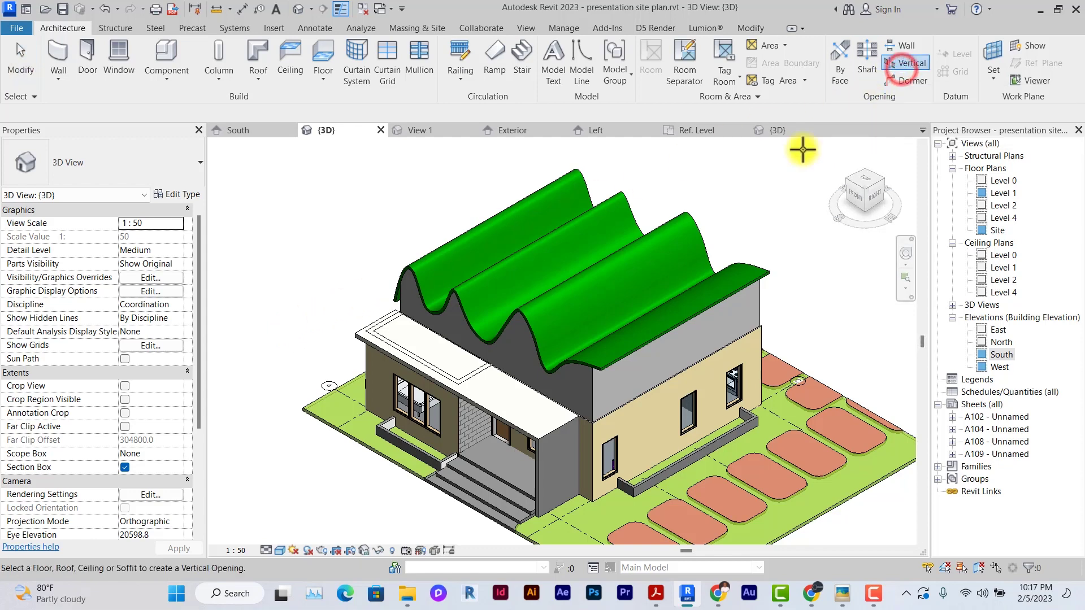
click(704, 230)
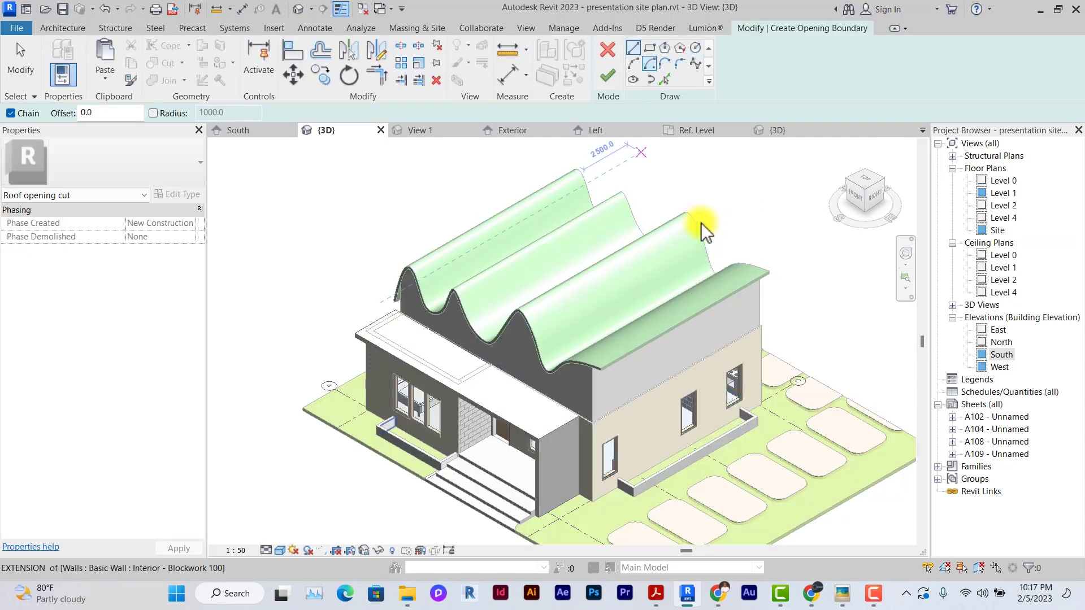
click(695, 49)
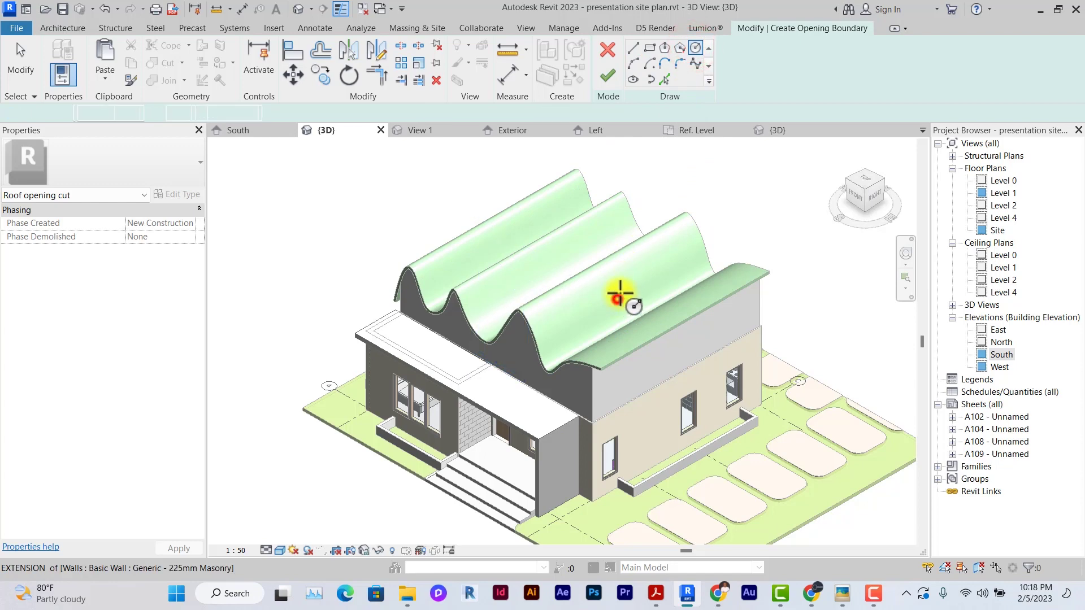
click(618, 298)
click(634, 283)
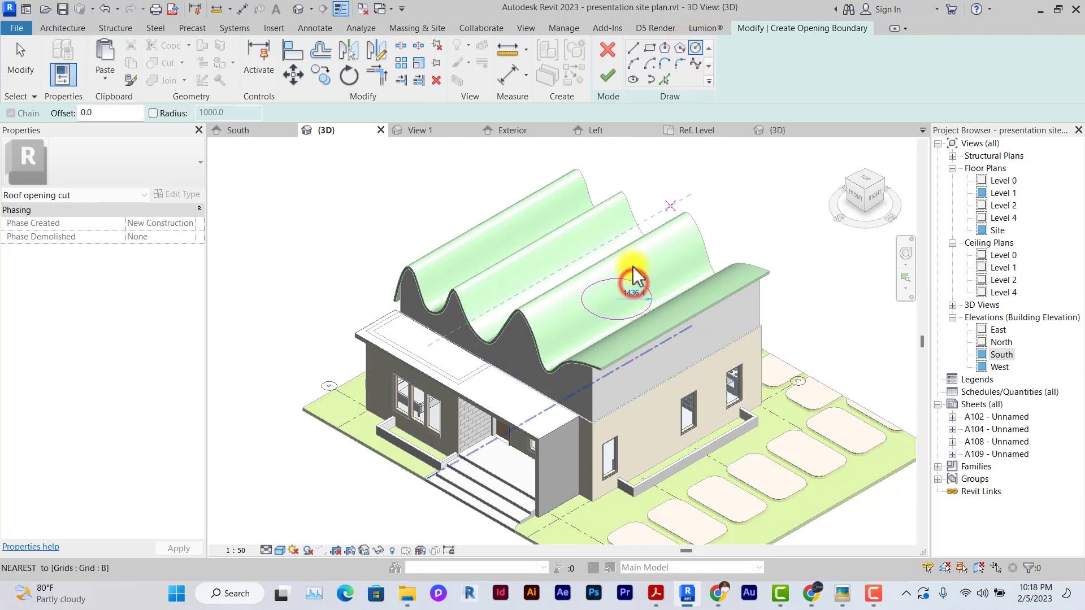
click(608, 76)
click(766, 213)
mouse_move(584, 332)
shift+middle_down()
mouse_move(600, 348)
mouse_move(590, 347)
shift+middle_up()
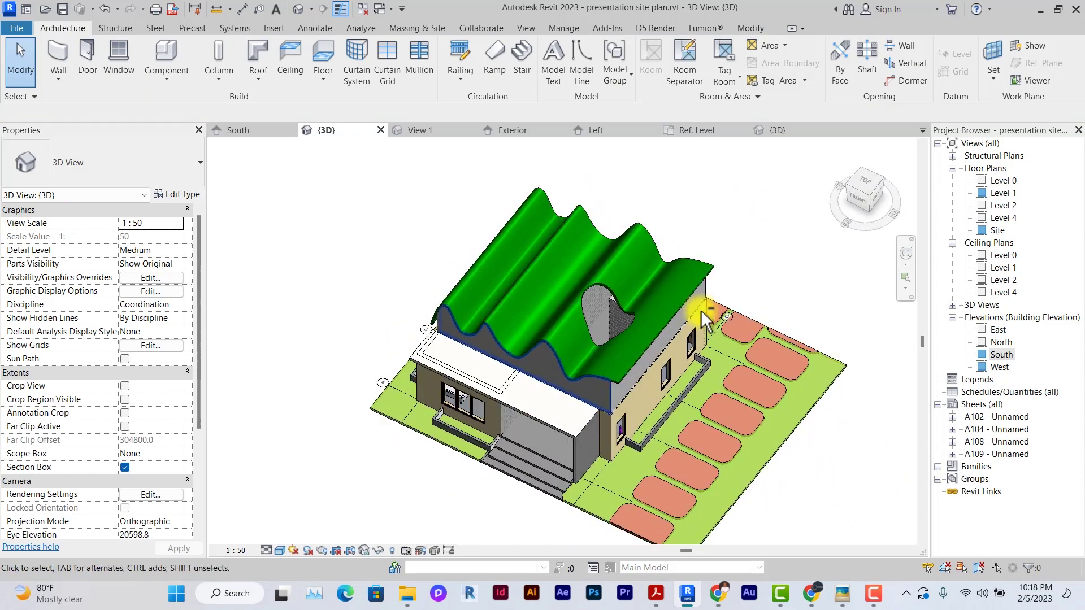
Undo the circular vertical opening in the wavy roof.
key(ctrl+z)
key(ctrl+z)
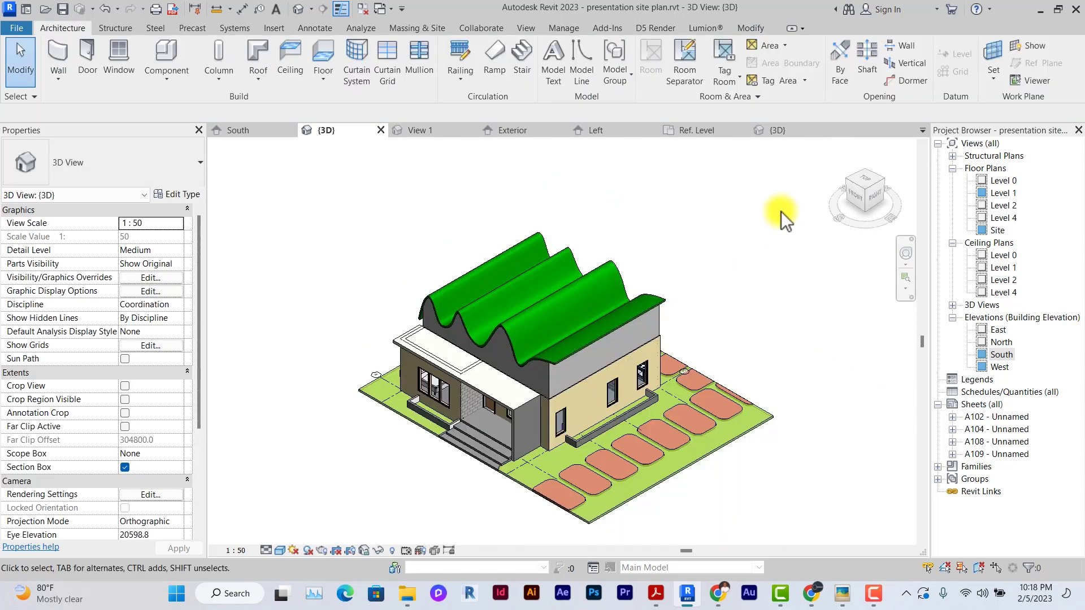
scroll(781, 211, up, 3)
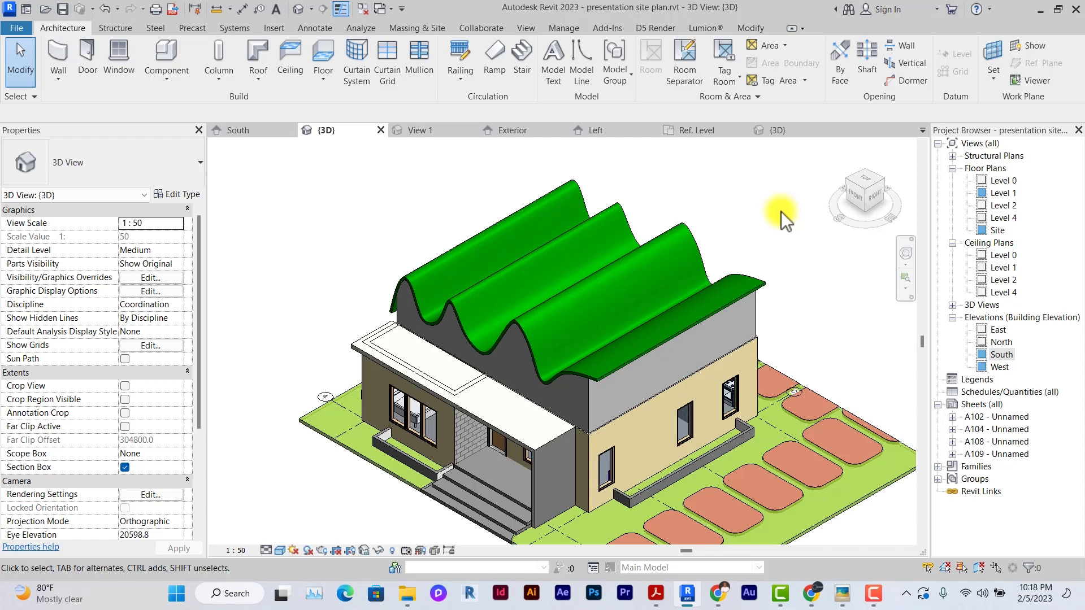